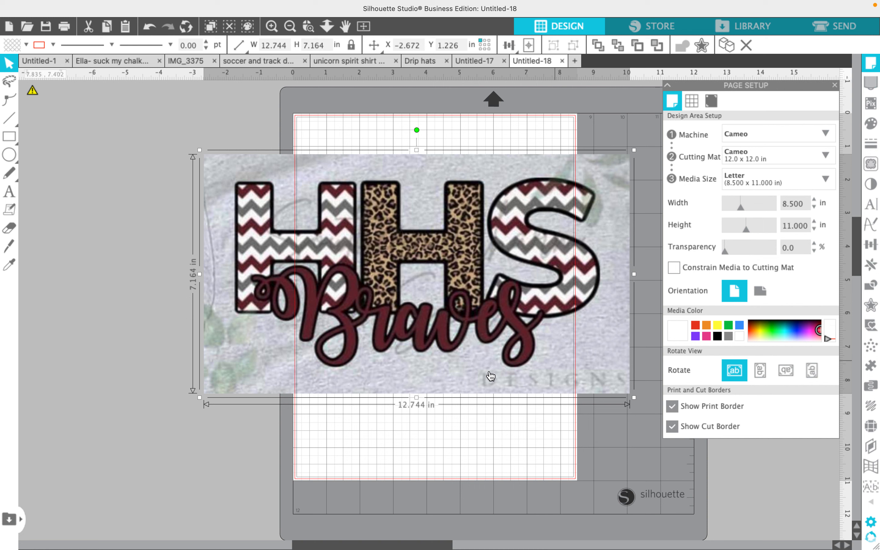
Move the HHS Braves reference image off the page into the empty workspace beside the cutting mat
mouse_move(396, 548)
left_click_drag(473, 365, 453, 323)
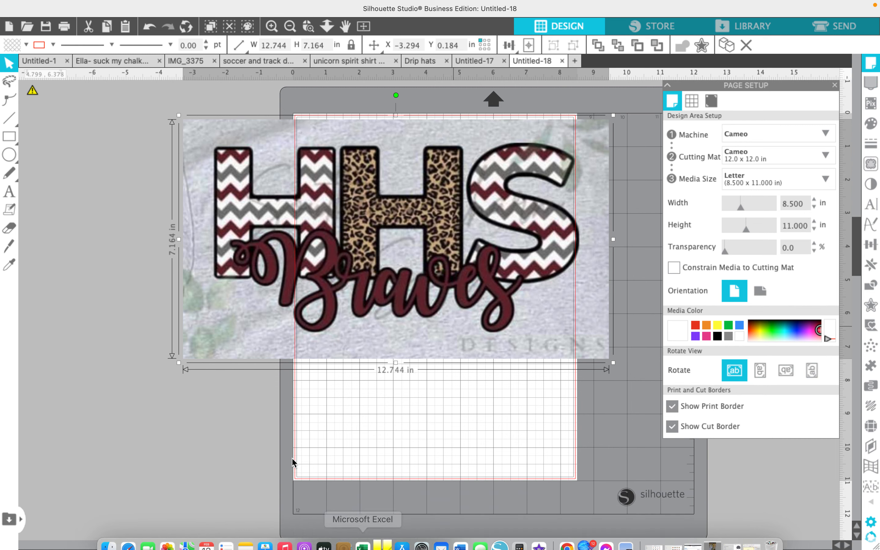
left_click(314, 487)
left_click(187, 543)
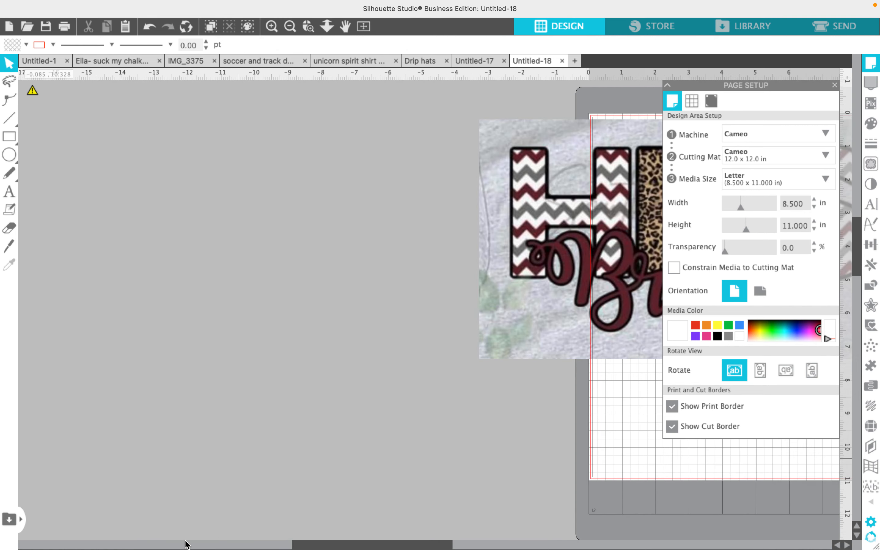
left_click_drag(602, 260, 136, 232)
left_click(309, 392)
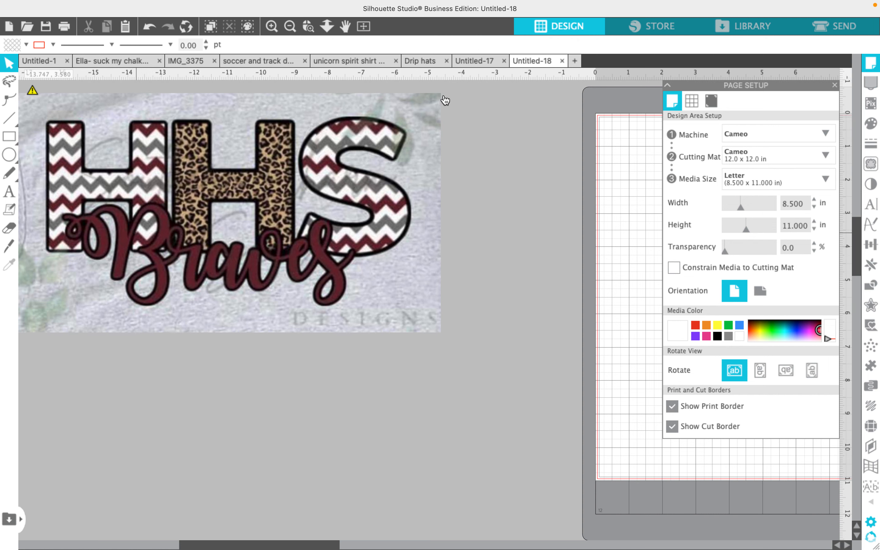
left_click(440, 100)
left_click_drag(448, 88, 316, 145)
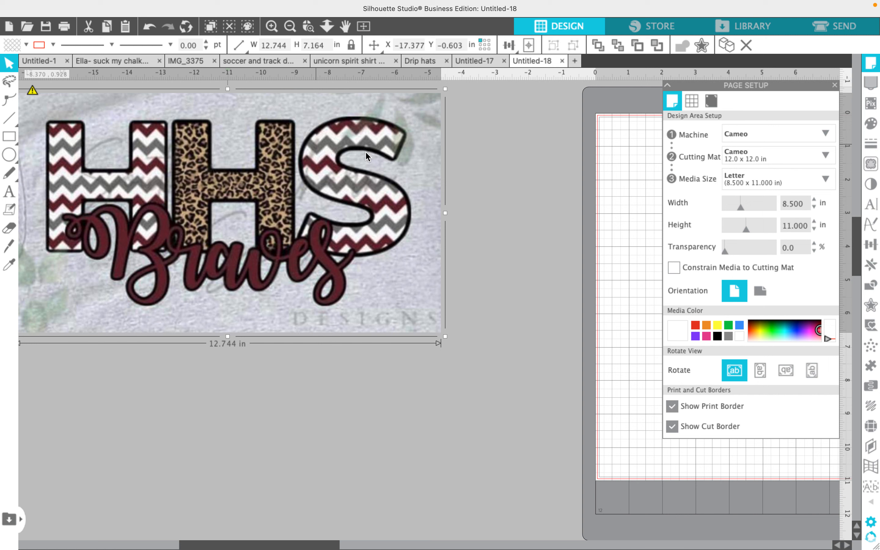
left_click(511, 174)
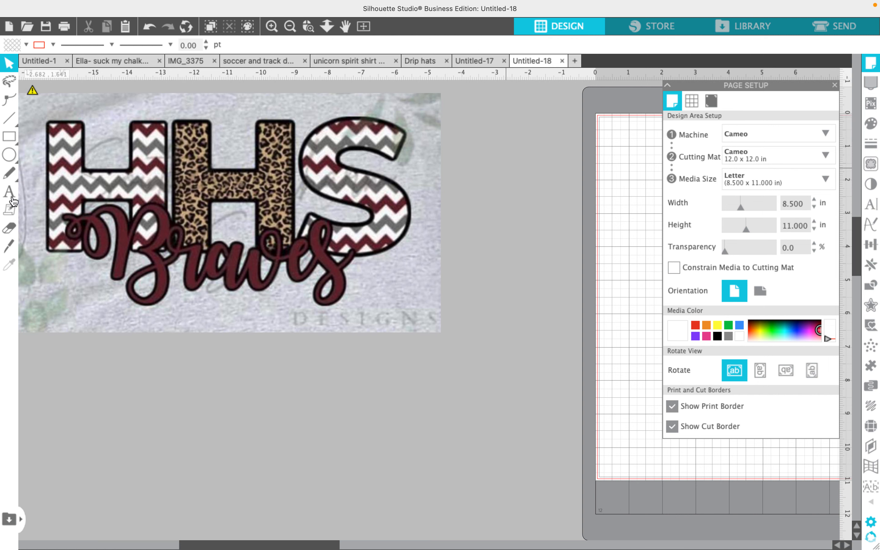
Add the text "HHS" in the empty area below the reference image
left_click(6, 194)
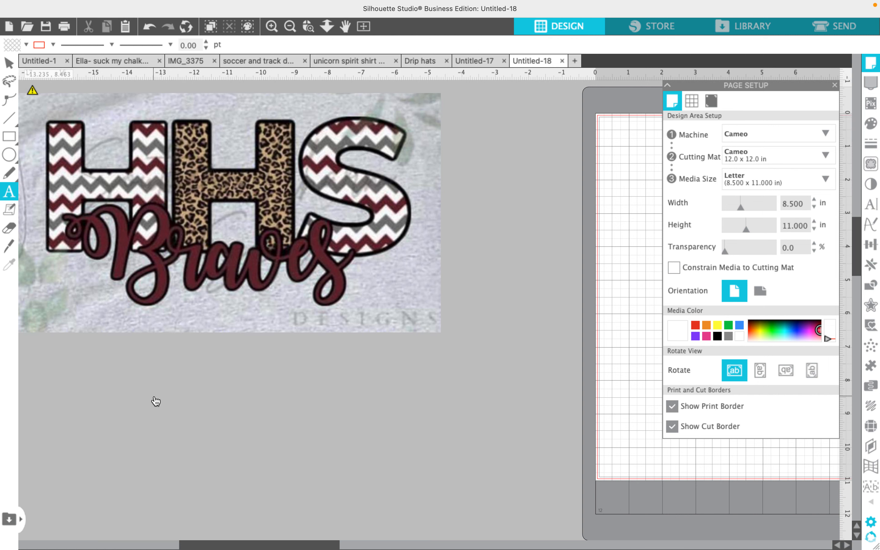
left_click(155, 400)
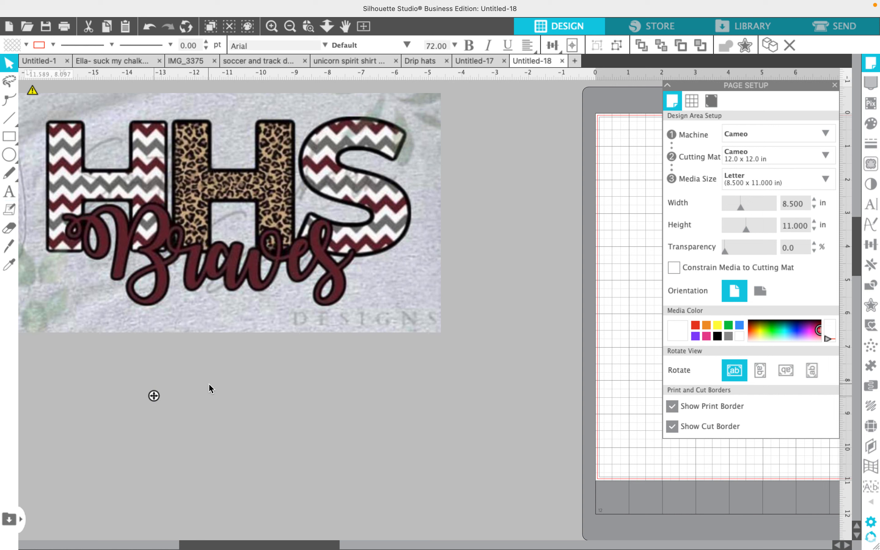
type("HHS")
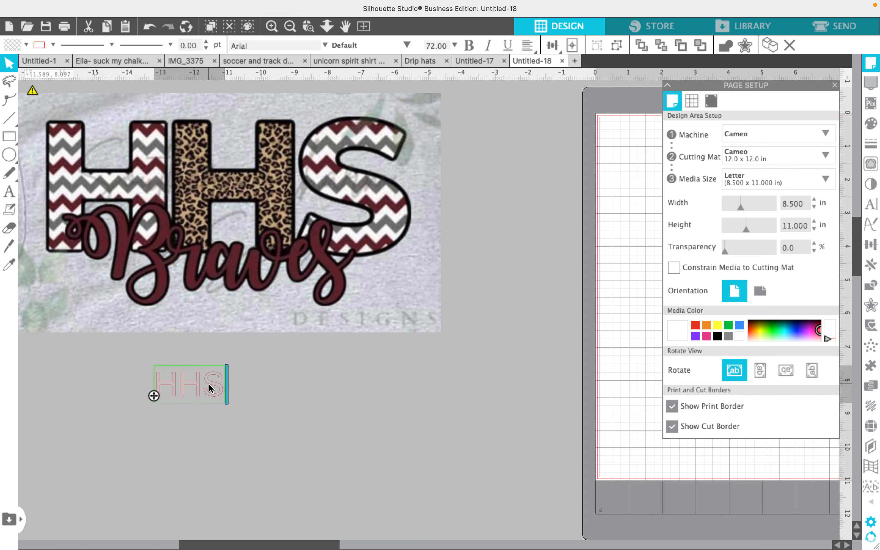
left_click(280, 429)
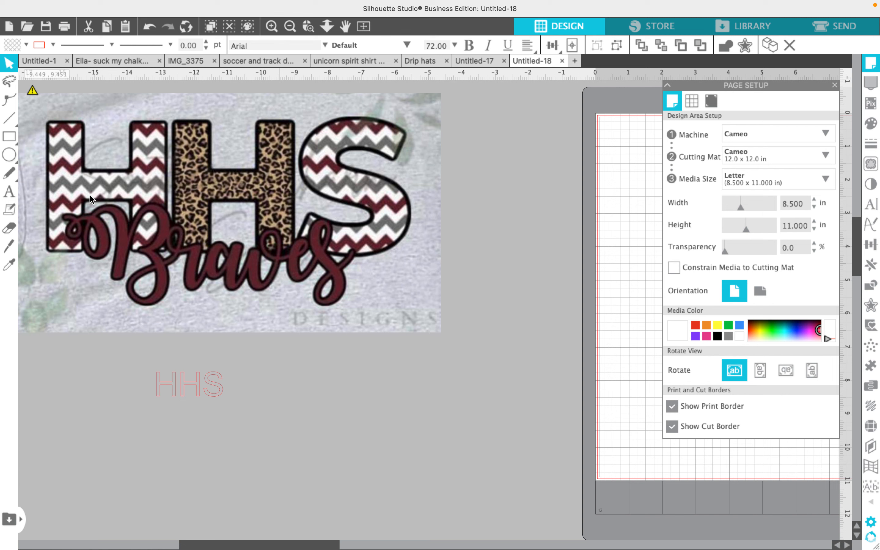
Add a separate text object reading "Braves" just below the HHS text
left_click(9, 191)
left_click(158, 433)
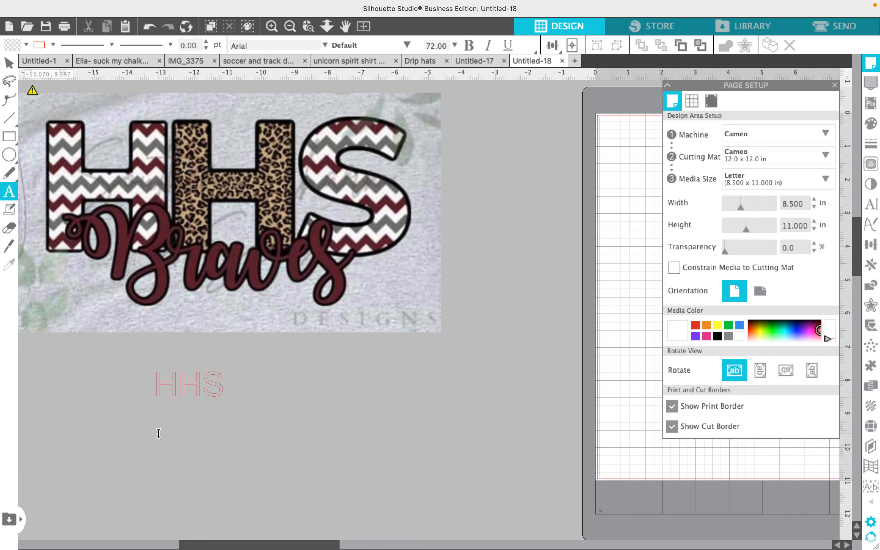
type("Bra")
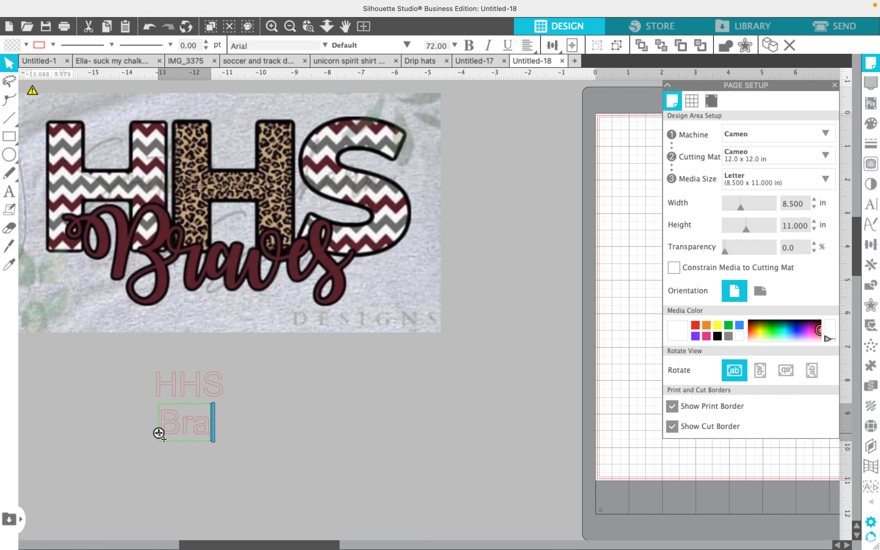
type("ves")
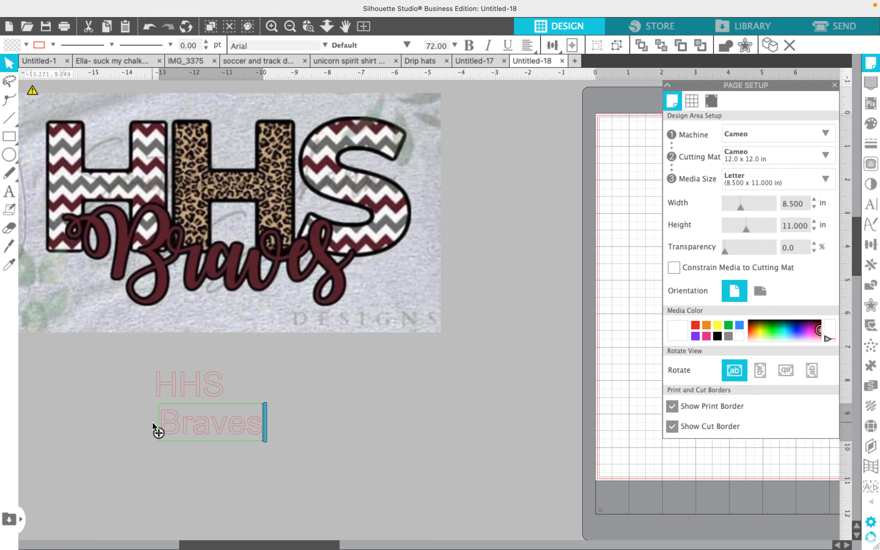
left_click(122, 414)
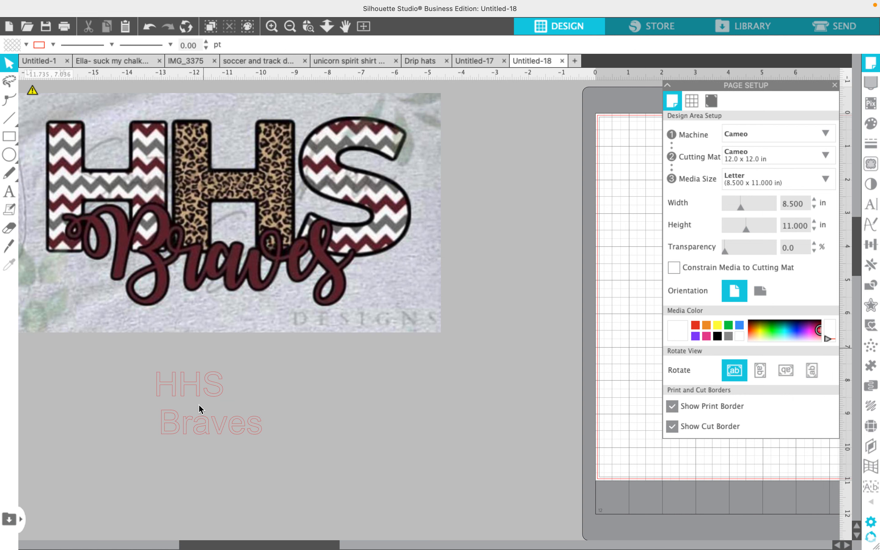
Fill the Braves text with the maroon sampled from the lettering in the reference image
left_click(214, 432)
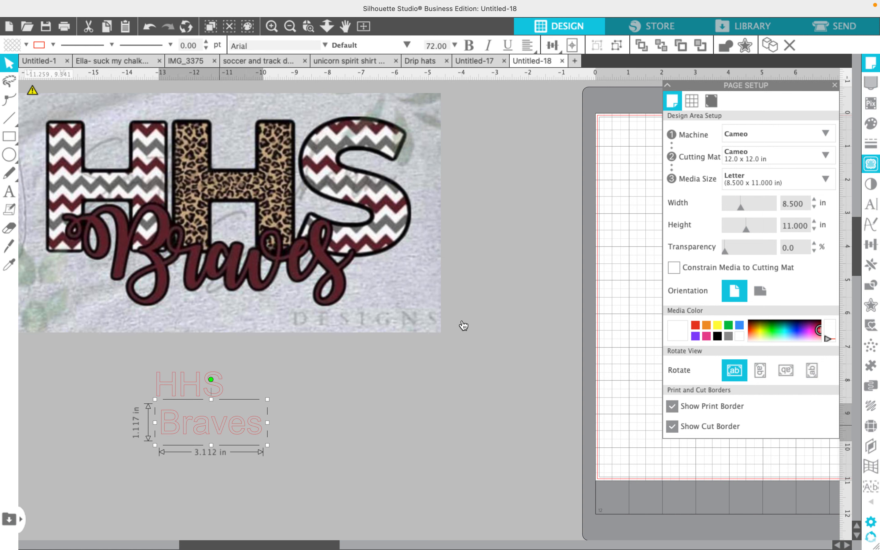
left_click(868, 125)
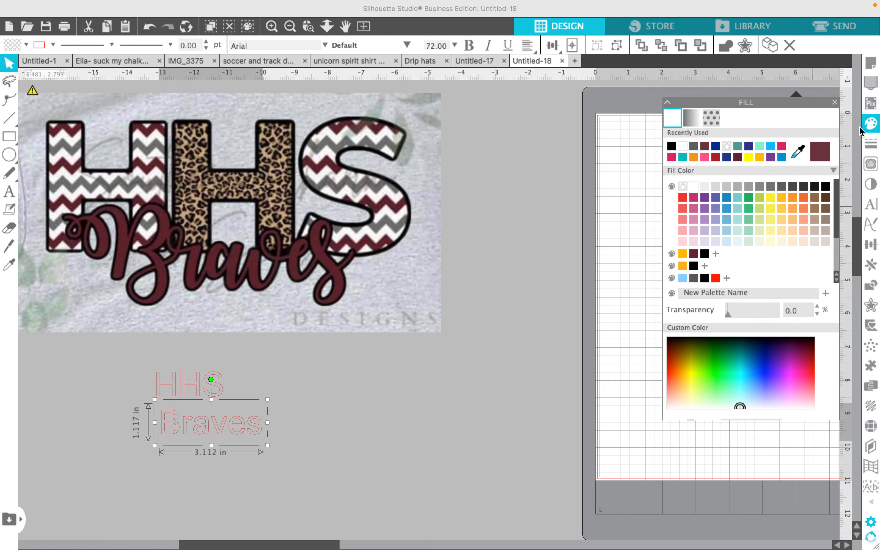
left_click(798, 136)
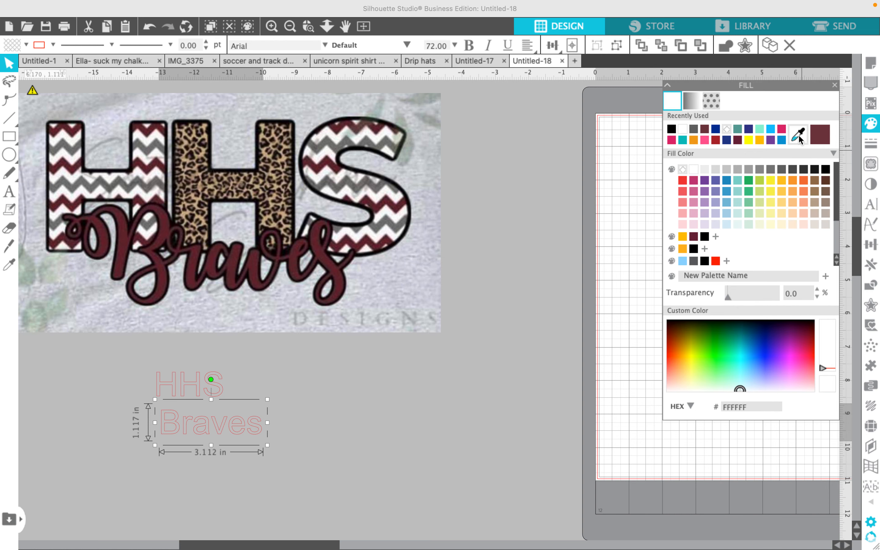
left_click(323, 260)
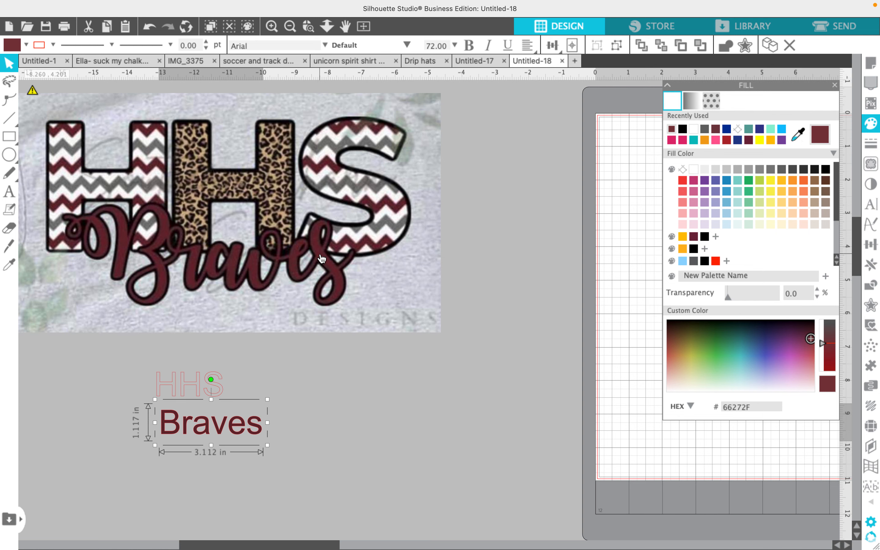
Change the font of the Braves text to Watermelon Script Demo
left_click(869, 209)
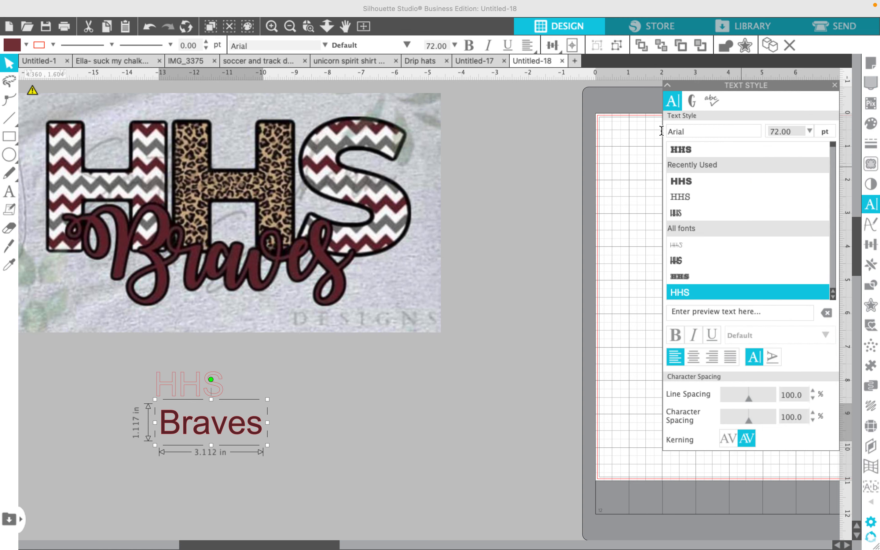
left_click(661, 131)
type("wat")
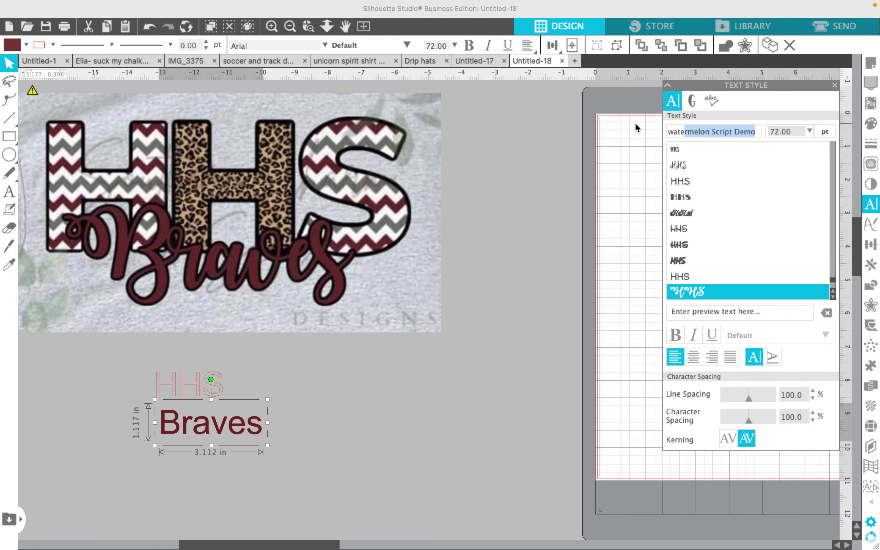
type("ermelon")
key("Return")
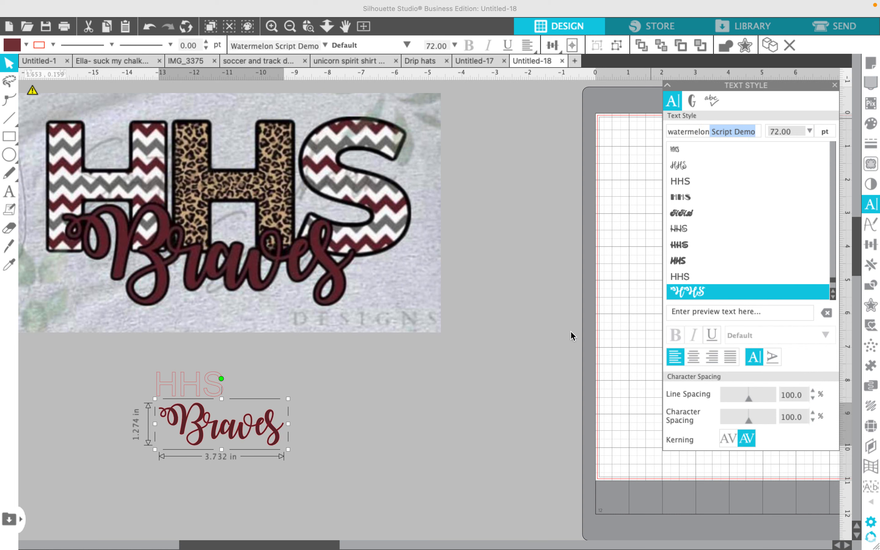
Weld the Braves script letters and enlarge the word to about 5.73 in wide
right_click(265, 415)
scroll(315, 498, "down", 3)
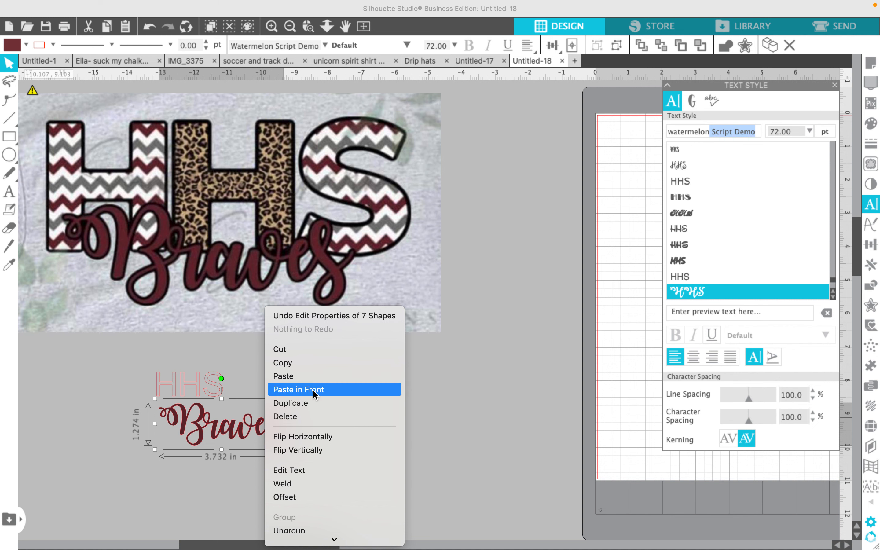
left_click(285, 483)
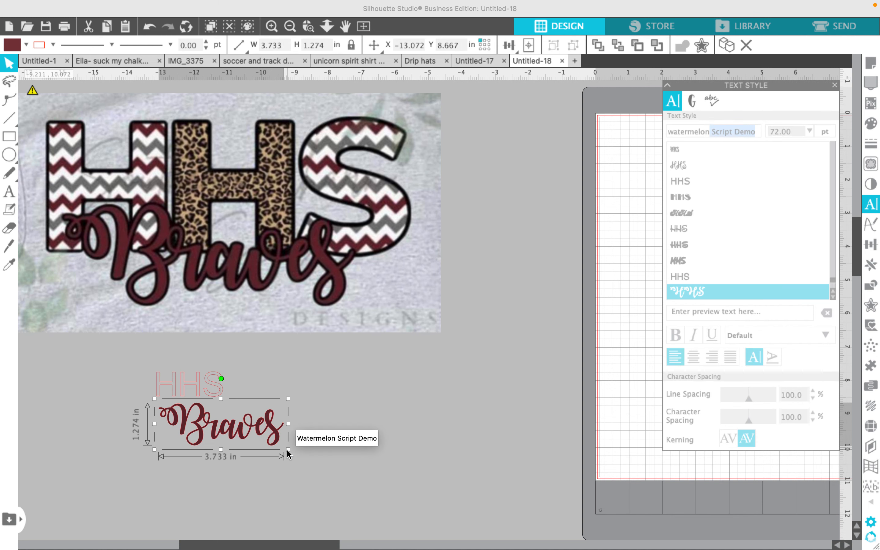
left_click_drag(289, 450, 348, 477)
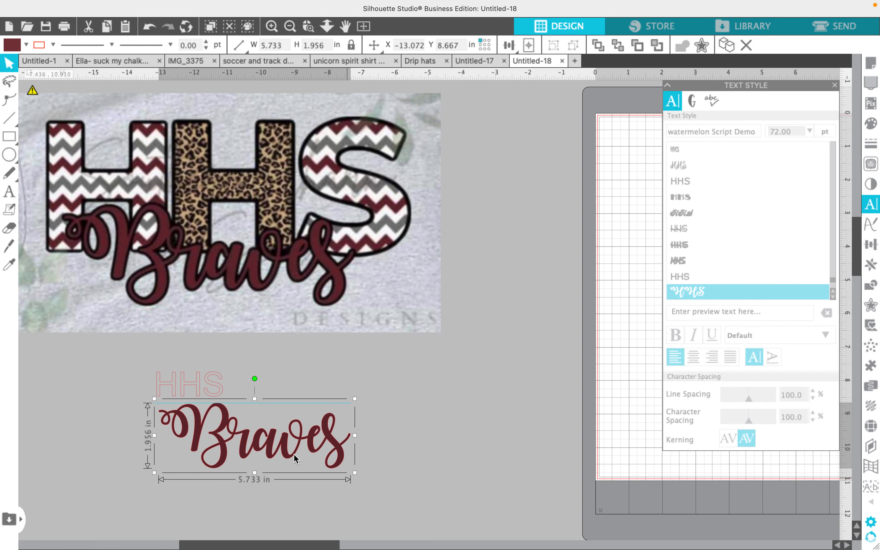
Create a 0.060 in rounded-corner offset around the Braves lettering and fill the offset black
left_click(871, 305)
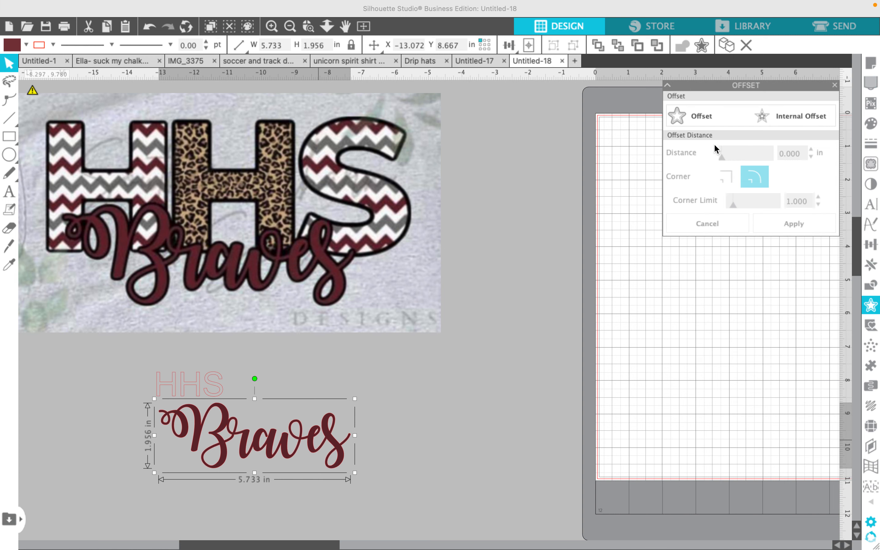
left_click(696, 115)
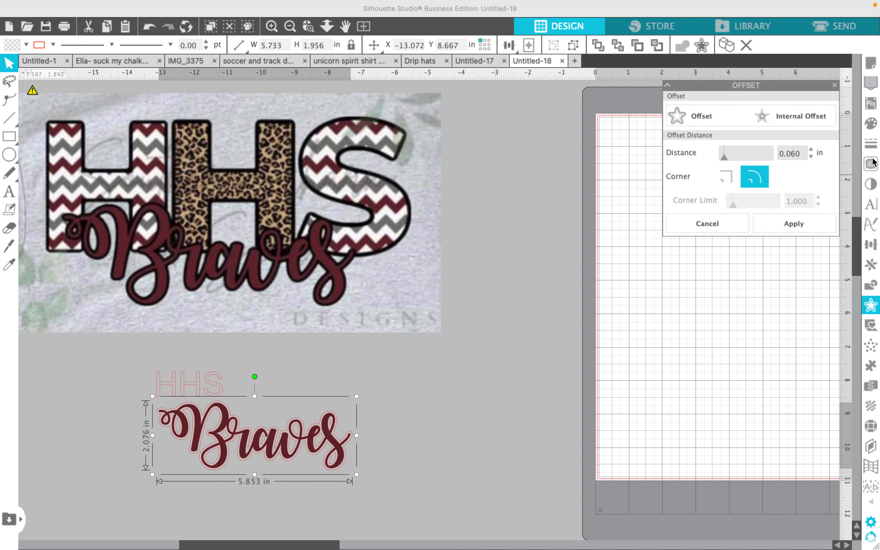
left_click(871, 125)
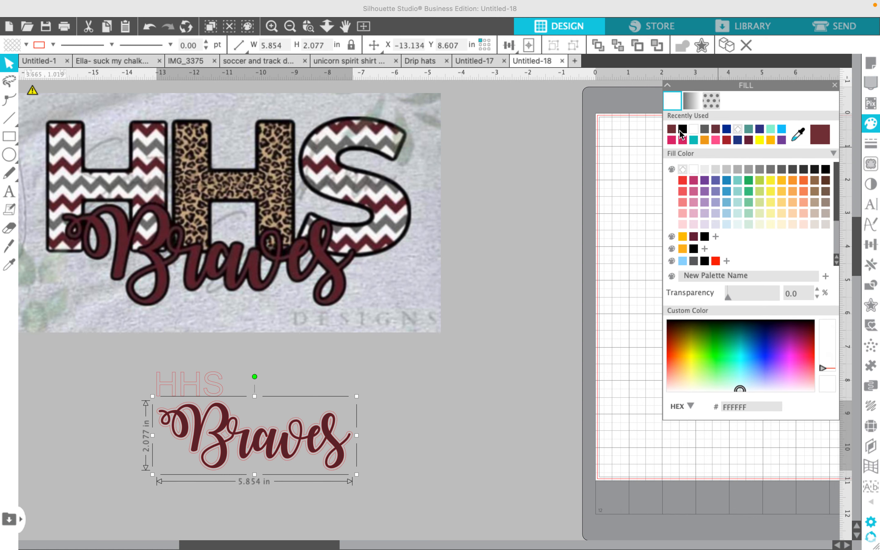
left_click(682, 129)
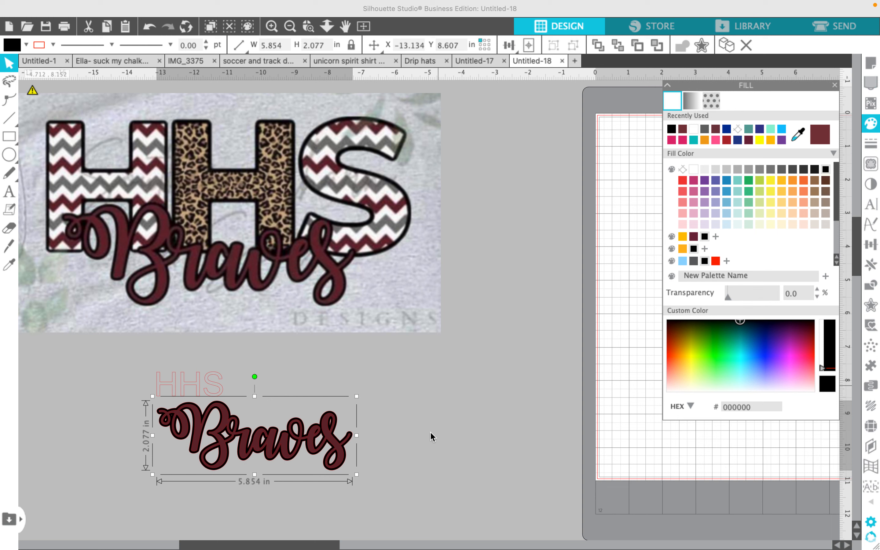
left_click(476, 433)
Group the maroon Braves lettering with its black offset and set the group's line color to transparent
left_click(256, 440)
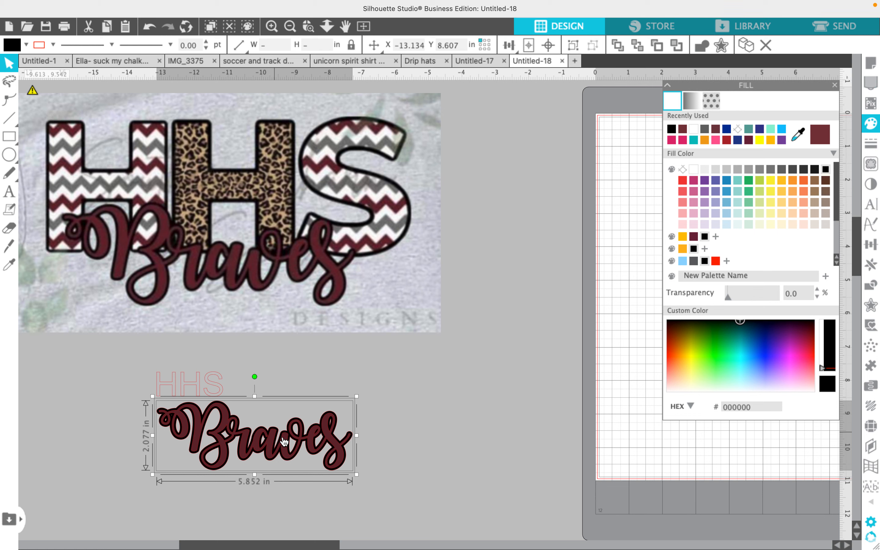
right_click(284, 441)
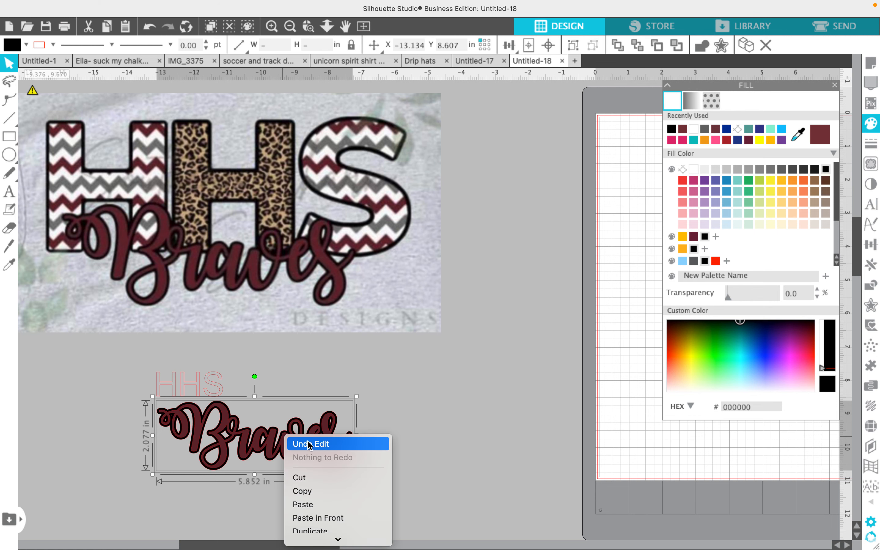
left_click(330, 483)
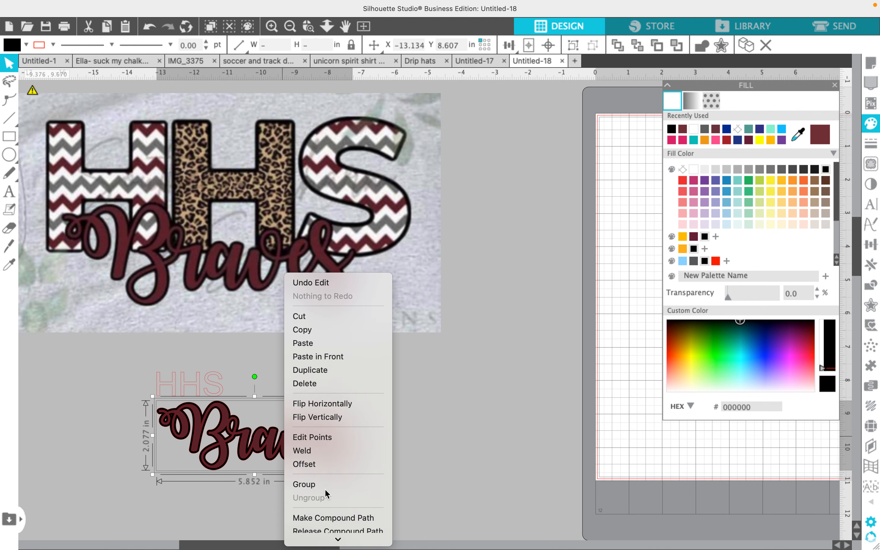
left_click(53, 46)
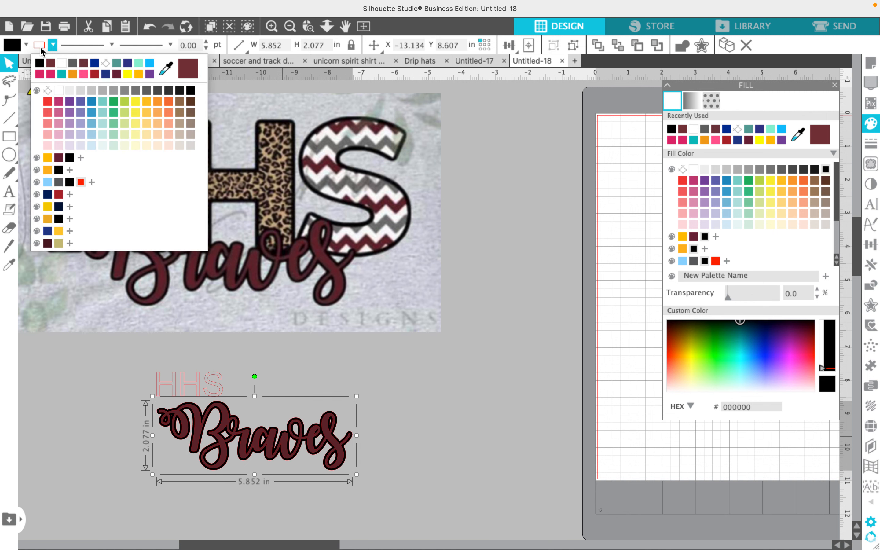
left_click(48, 90)
Enlarge the Braves group to about 10.98 in wide and move it up beside the reference image, clear of the HHS text
left_click_drag(356, 396, 527, 336)
left_click_drag(345, 421, 540, 160)
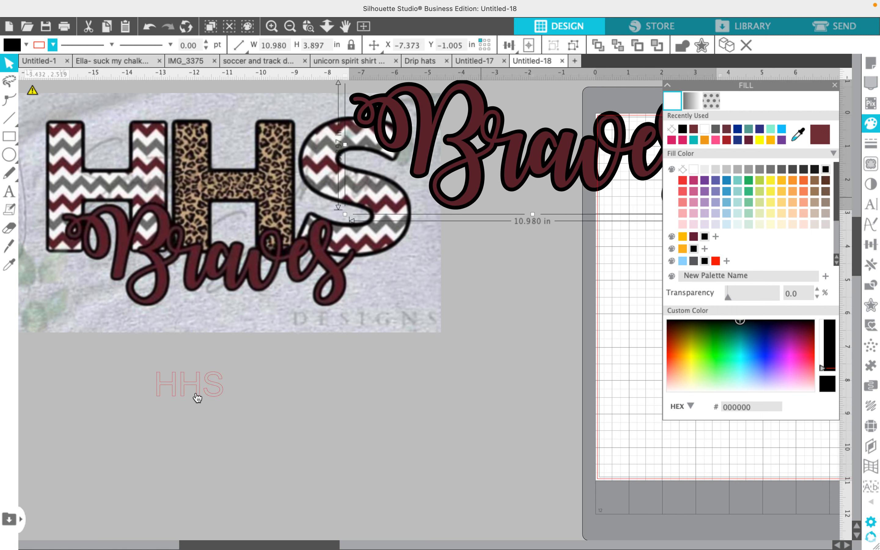
Enlarge the HHS text to about 8.94 in wide and position it just below the reference image
left_click(198, 398)
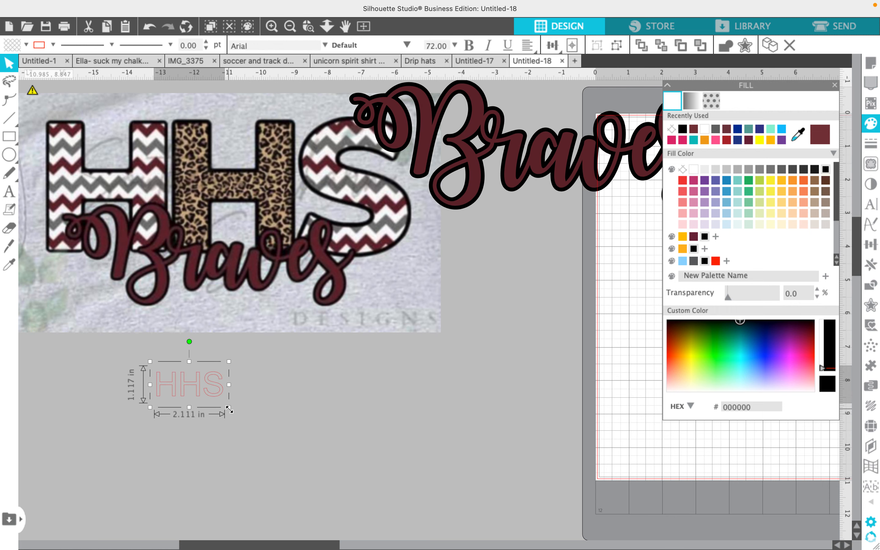
left_click_drag(230, 409, 473, 490)
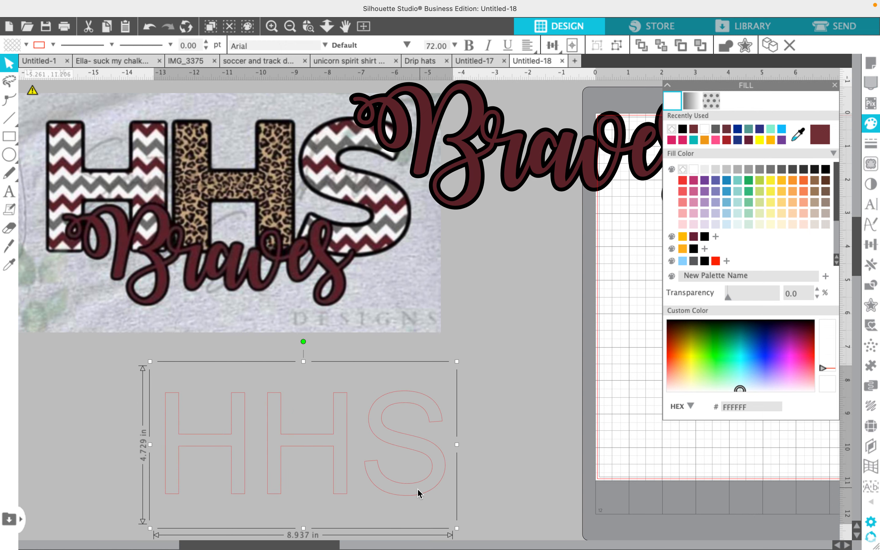
left_click_drag(400, 441, 391, 417)
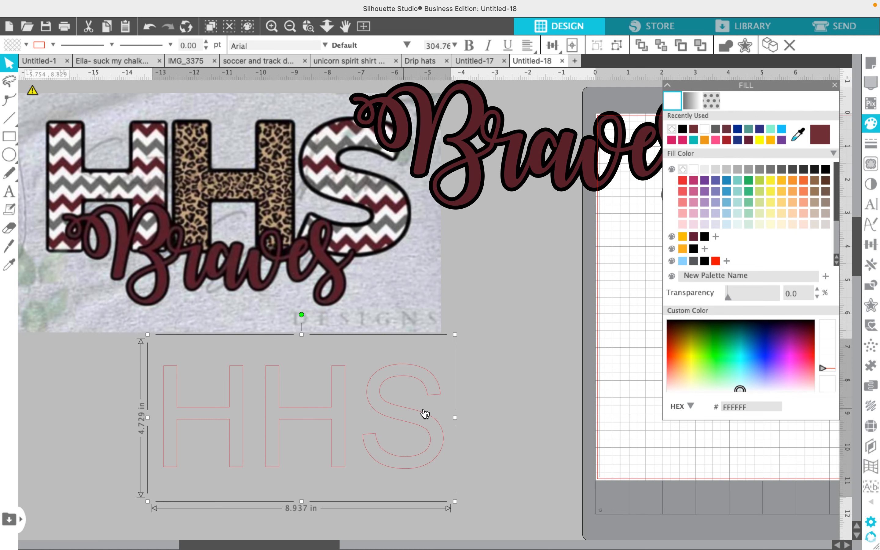
Switch to Safari and copy PNG Egg's black-and-white chevron picture from the "ceveron clip art pattern png" image results
mouse_move(289, 548)
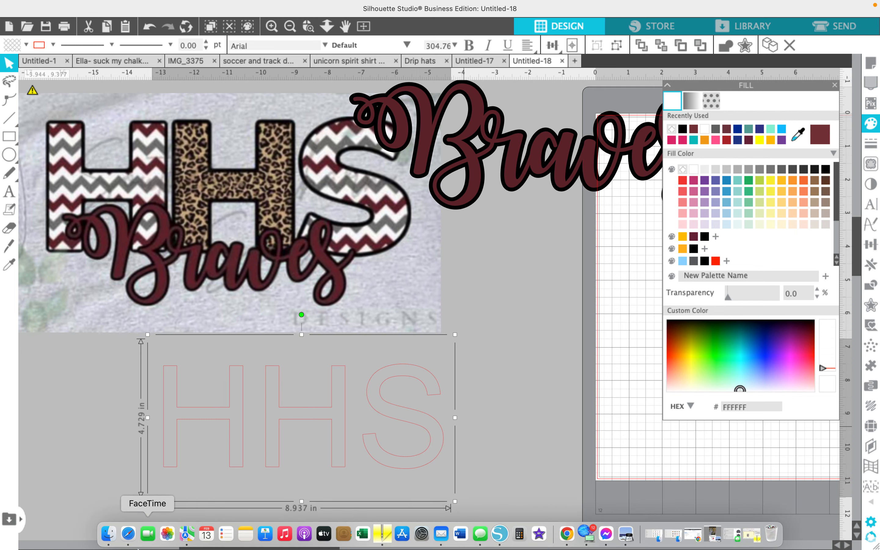
left_click(139, 534)
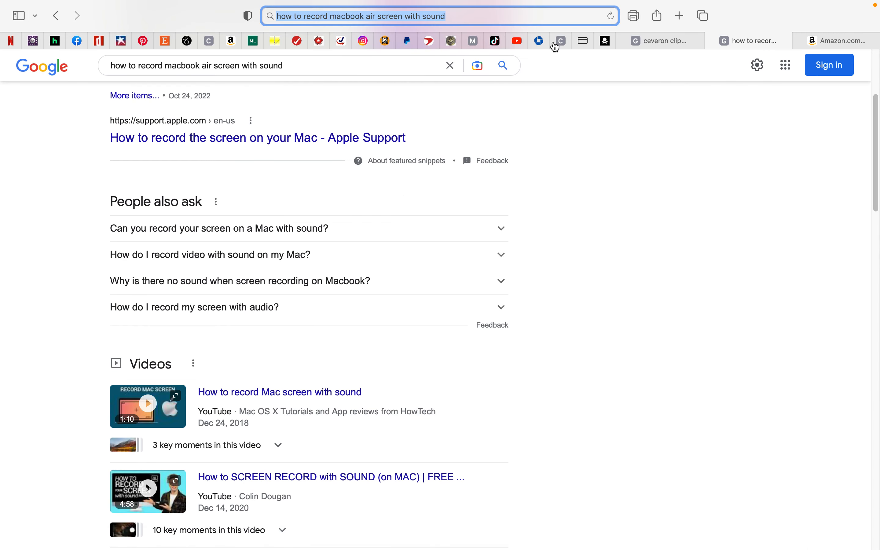
left_click(664, 40)
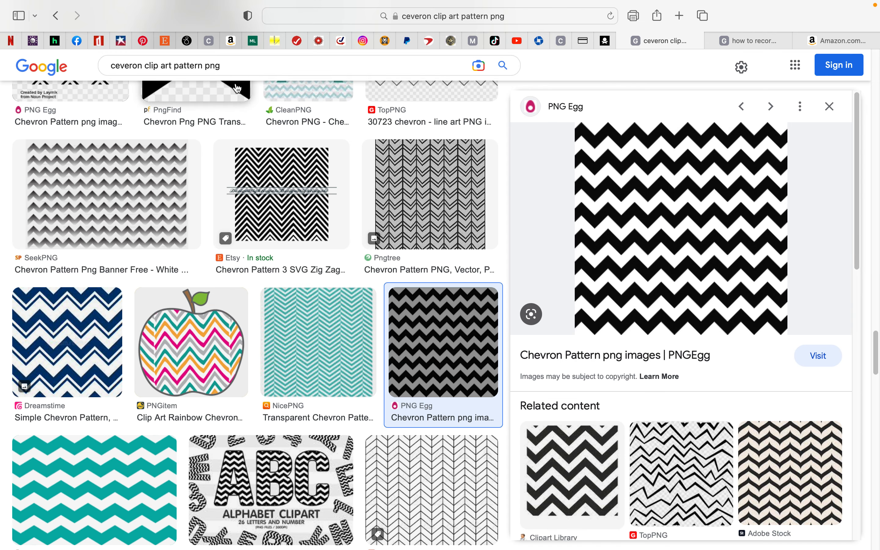
right_click(656, 206)
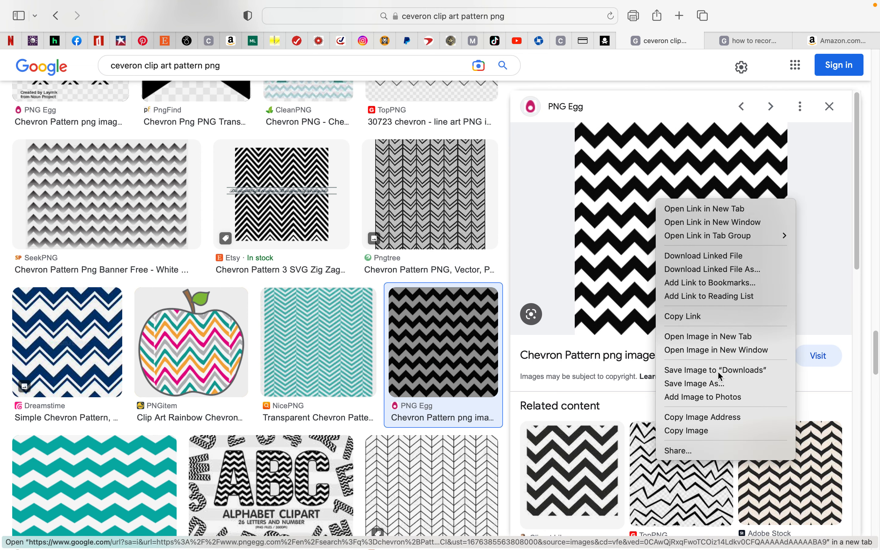
left_click(729, 429)
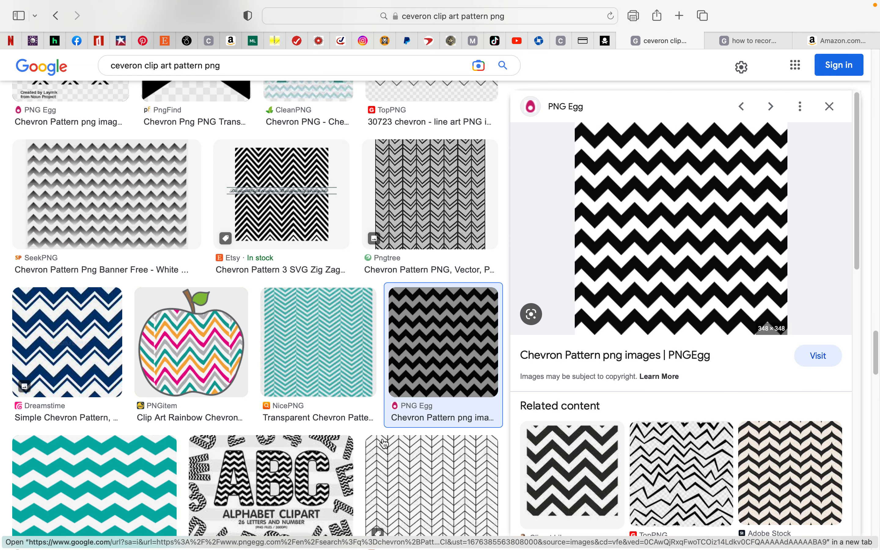
Switch back to Silhouette Studio, paste the chevron picture and enlarge it to about 6.76 in square
mouse_move(377, 543)
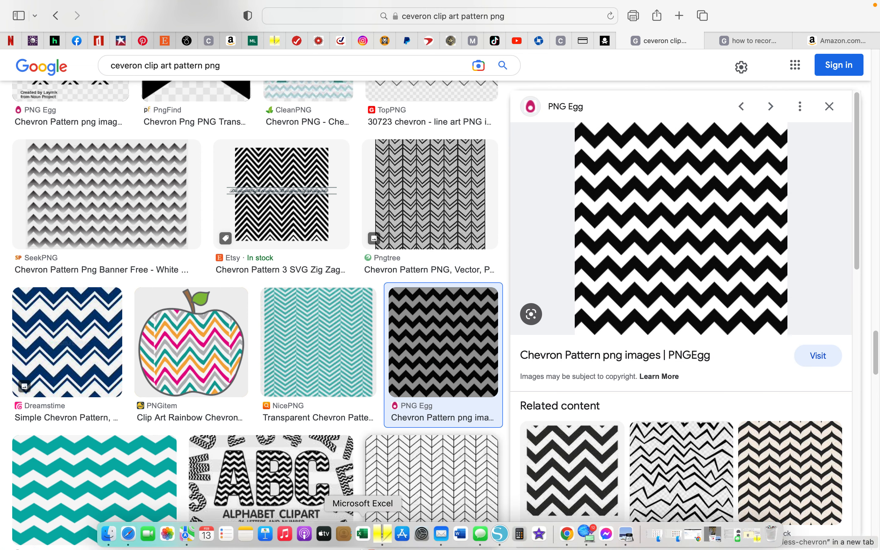
left_click(506, 540)
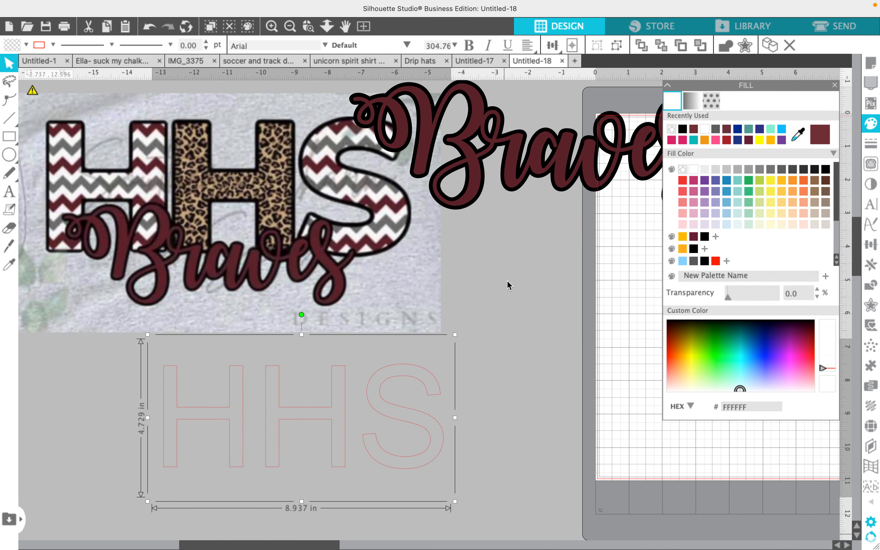
right_click(506, 272)
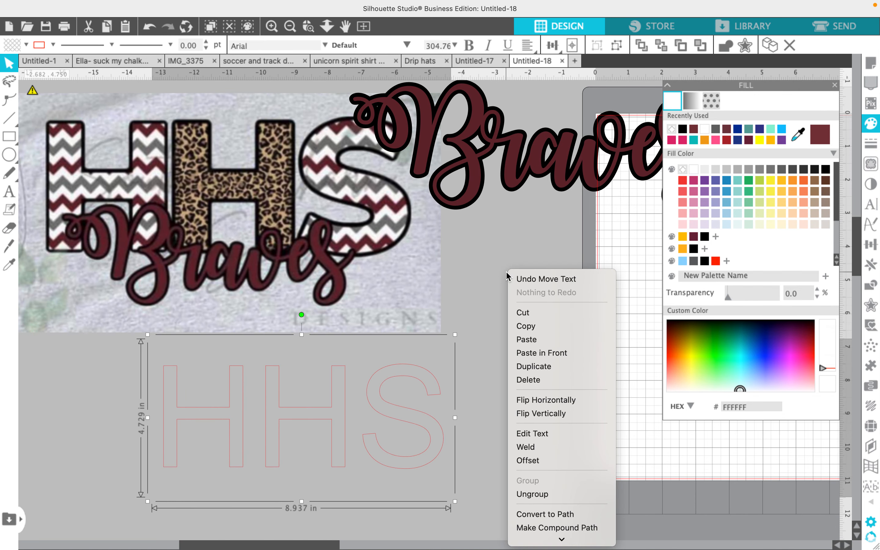
left_click(535, 339)
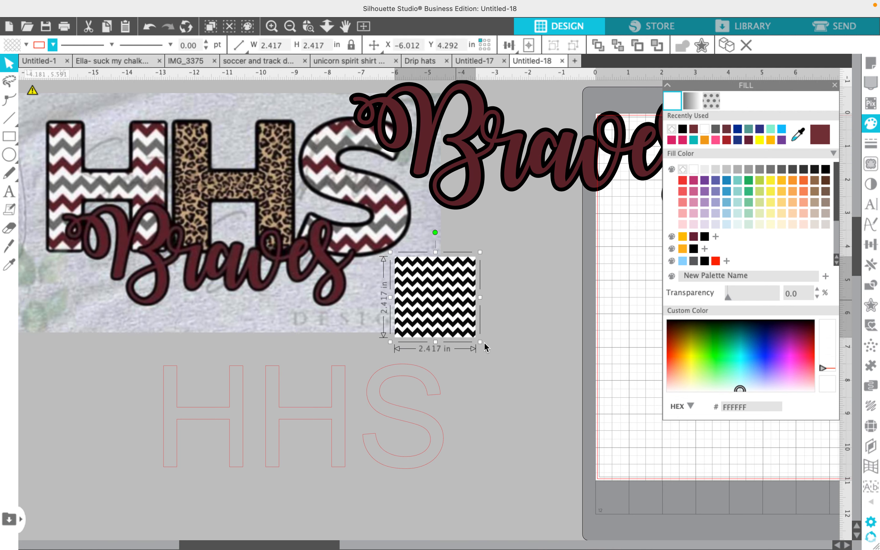
left_click_drag(480, 342, 666, 453)
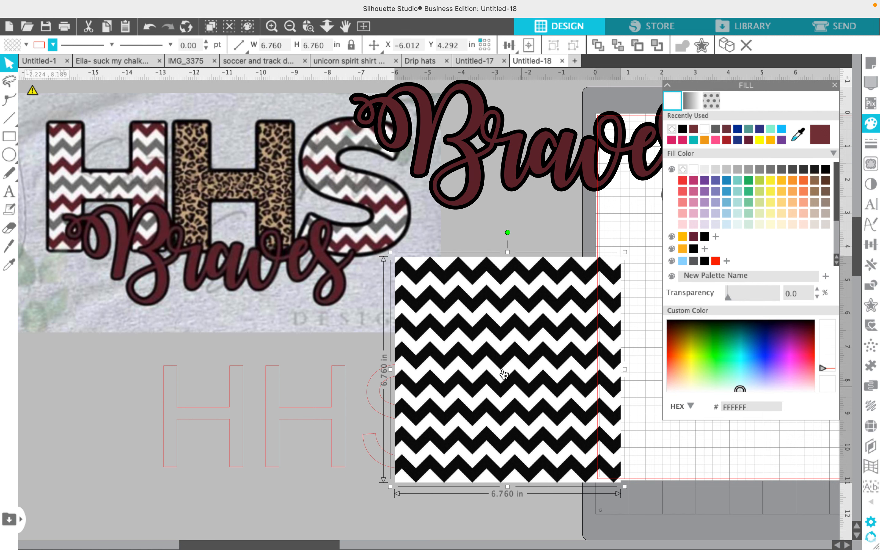
Shift the reference image and the HHS text up and to the left, and place the chevron picture beside the text
left_click_drag(305, 198, 234, 138)
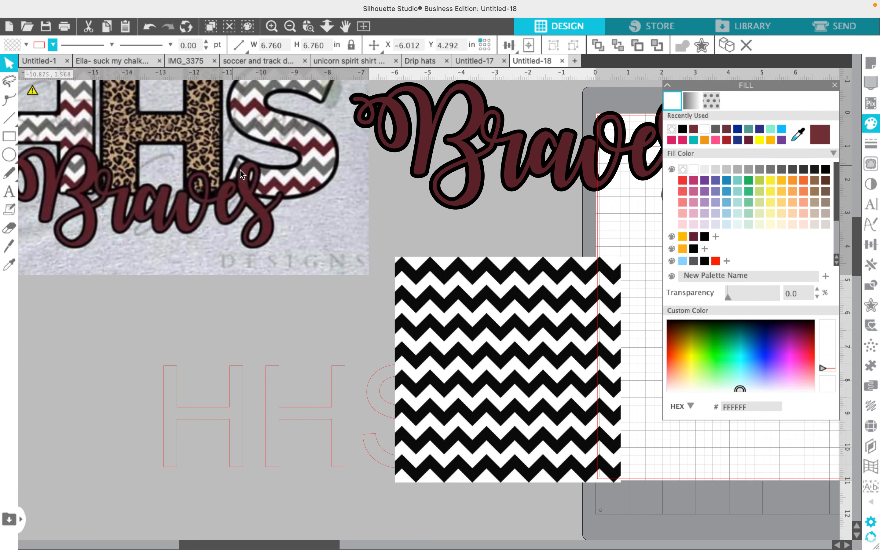
left_click_drag(433, 320, 488, 272)
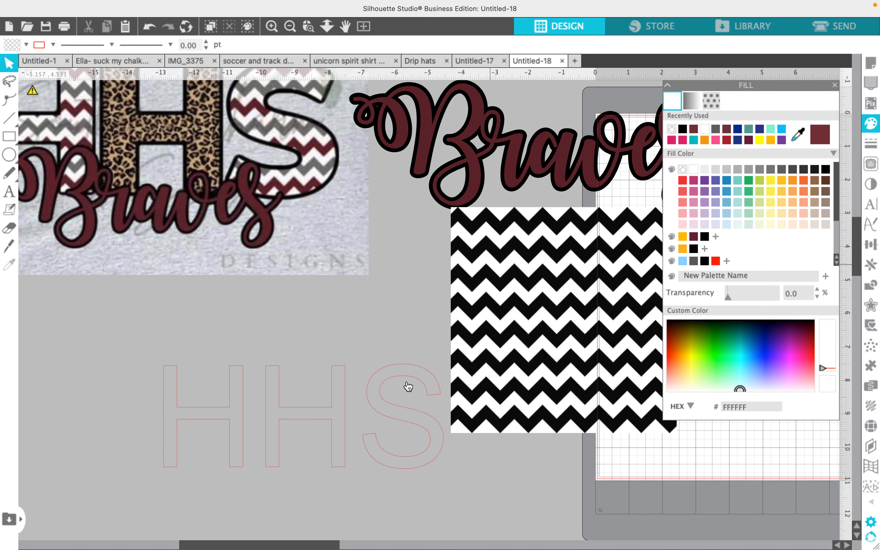
left_click_drag(406, 380, 296, 311)
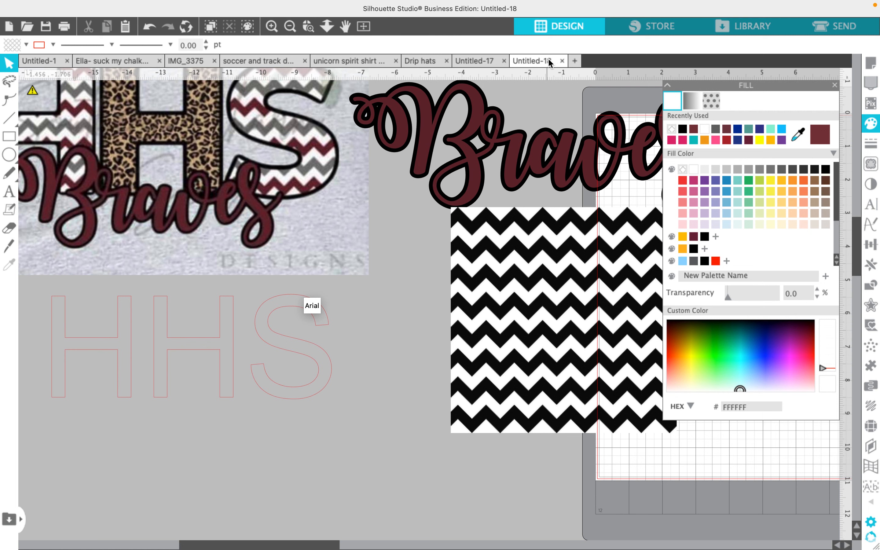
left_click_drag(473, 320, 377, 384)
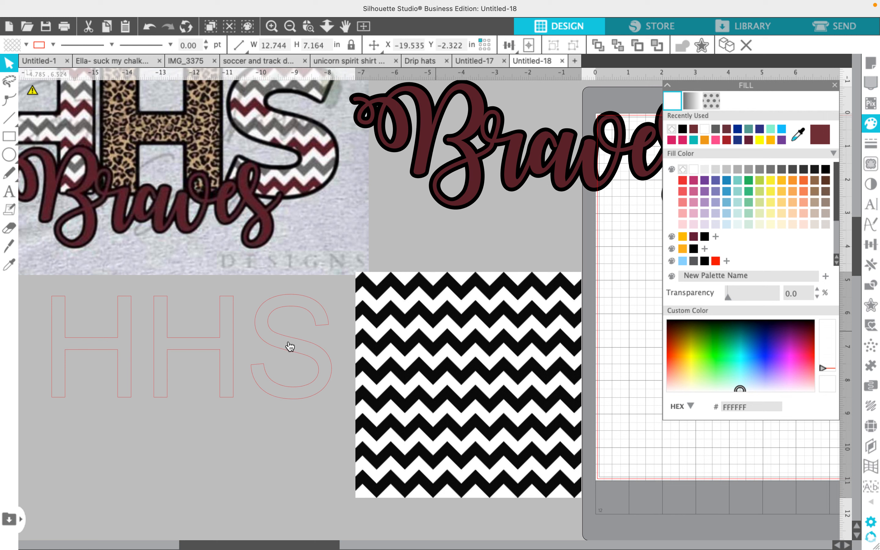
Change the HHS text's font to Arial Black and move the chevron picture right, clear of the letters
left_click(233, 341)
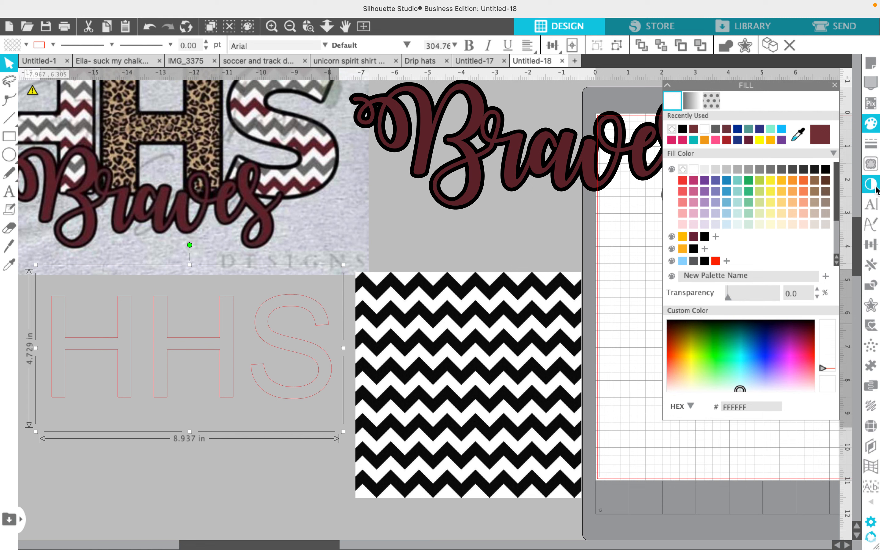
left_click(867, 202)
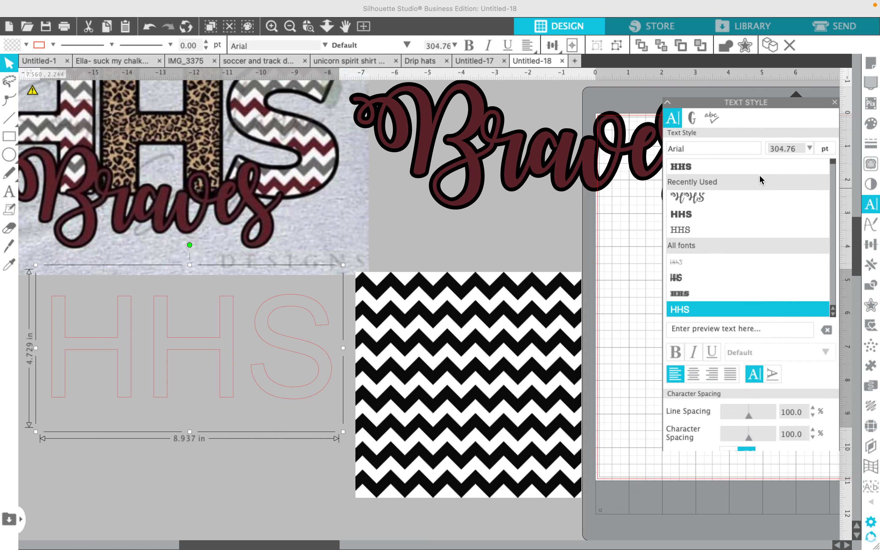
left_click(692, 213)
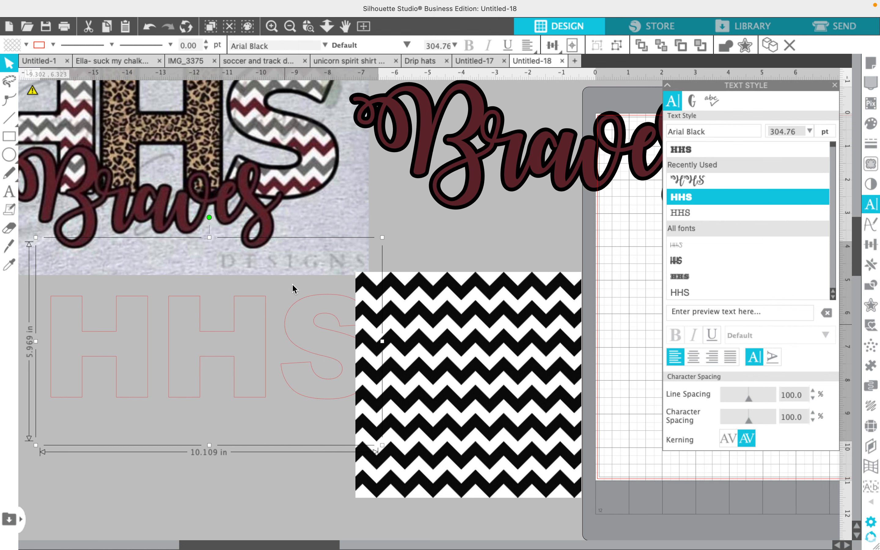
left_click(339, 285)
left_click_drag(376, 329, 421, 322)
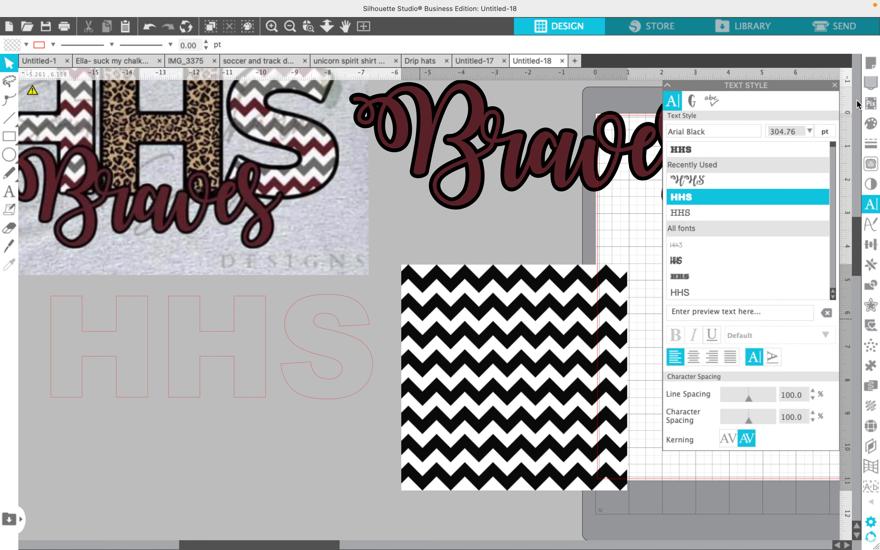
left_click(834, 86)
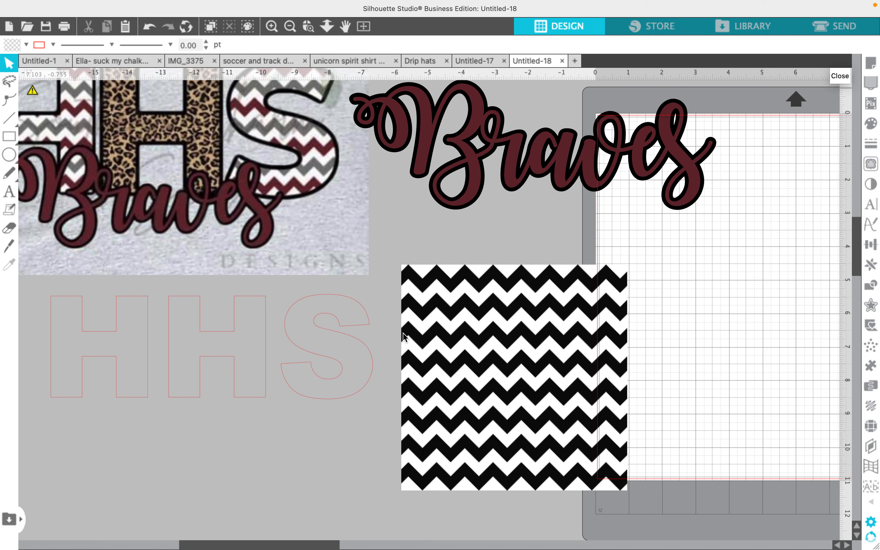
Duplicate the Arial Black HHS text and move the copy onto the page to the right of the chevron picture
left_click(356, 348)
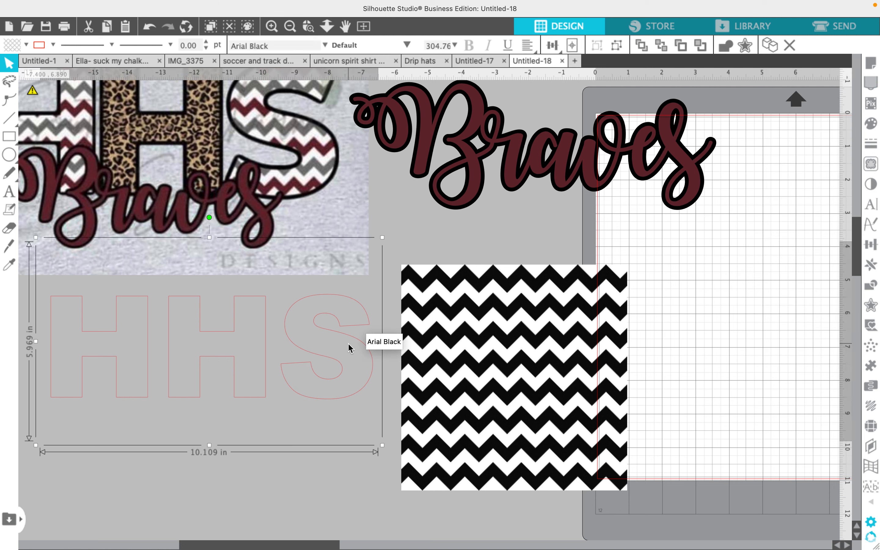
right_click(316, 328)
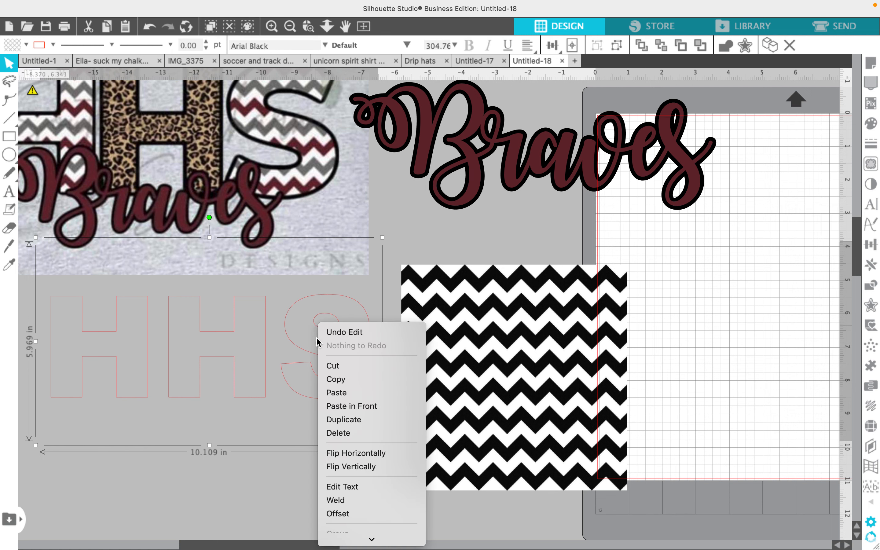
left_click(356, 419)
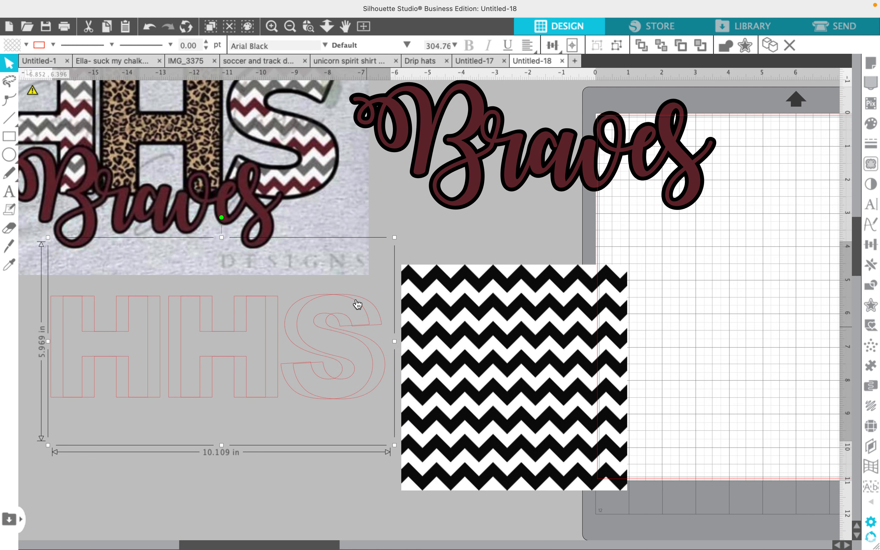
left_click_drag(355, 301, 876, 248)
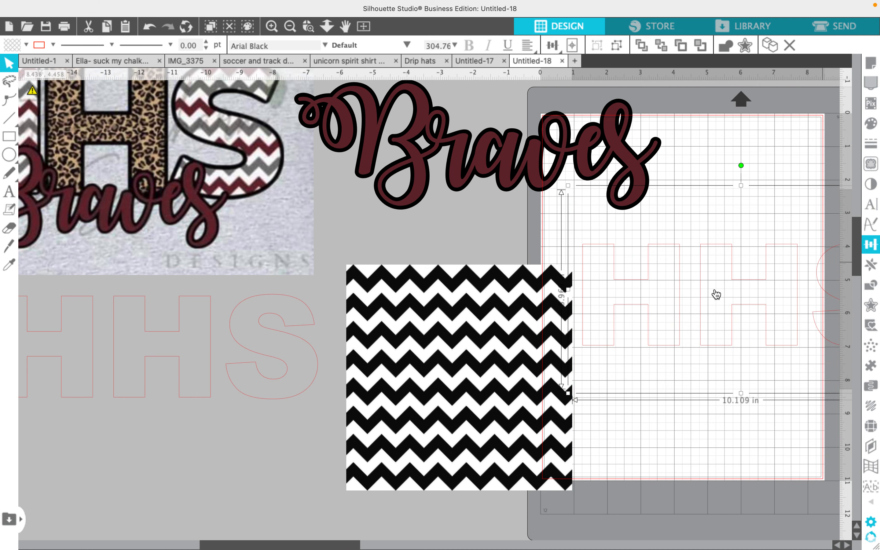
Space out the layout by nudging the original HHS and the chevron picture right and moving the HHS copy higher on the page
left_click(115, 347)
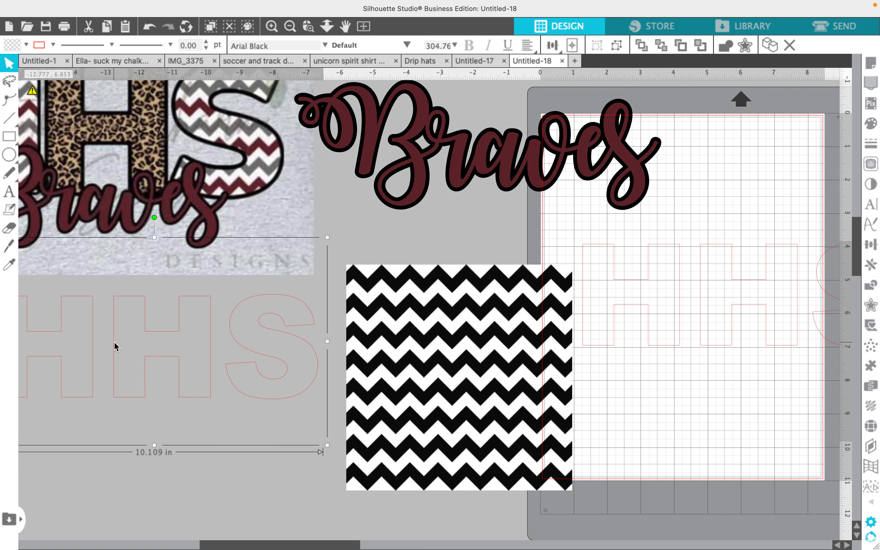
left_click_drag(131, 350, 148, 356)
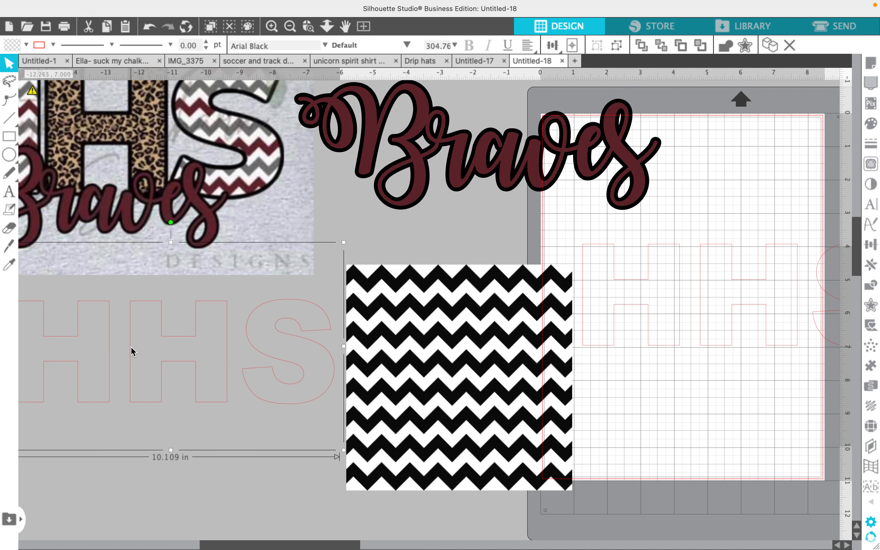
left_click(408, 386)
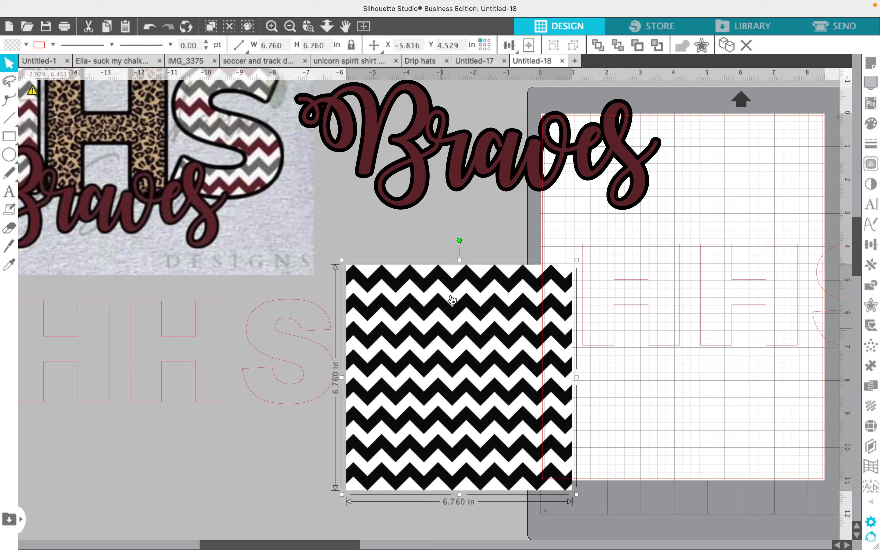
left_click(673, 208)
left_click_drag(671, 204, 673, 195)
left_click_drag(501, 323, 521, 322)
left_click(343, 341)
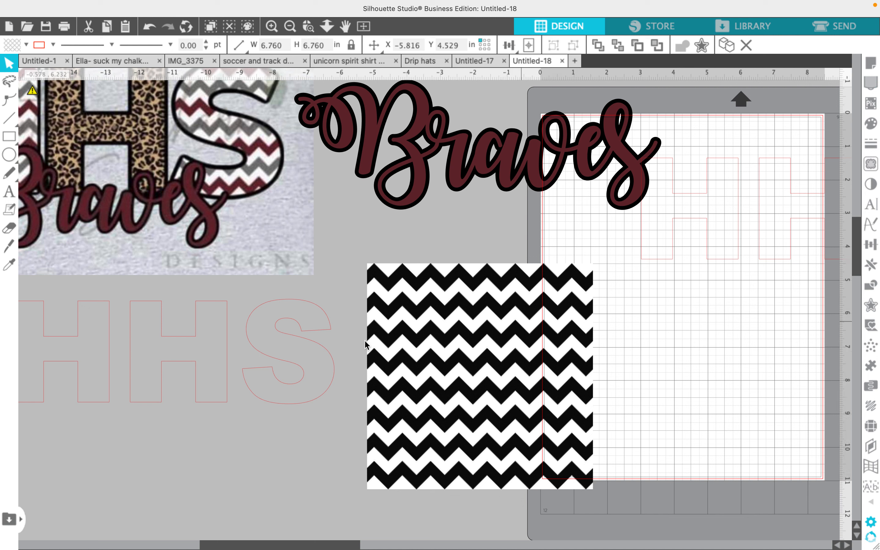
Frame the whole chevron picture with a trace area about 7.48 by 7.46 in and trace its zigzag pattern
left_click(474, 349)
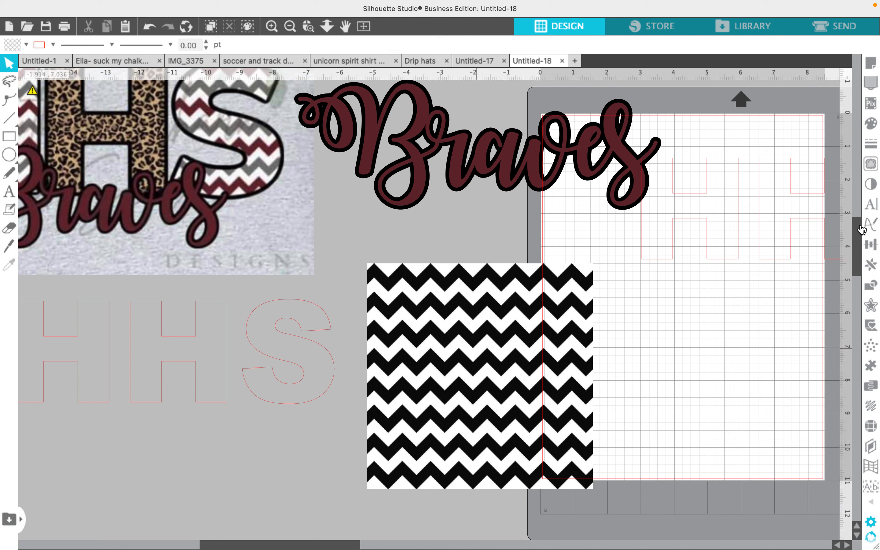
left_click(873, 168)
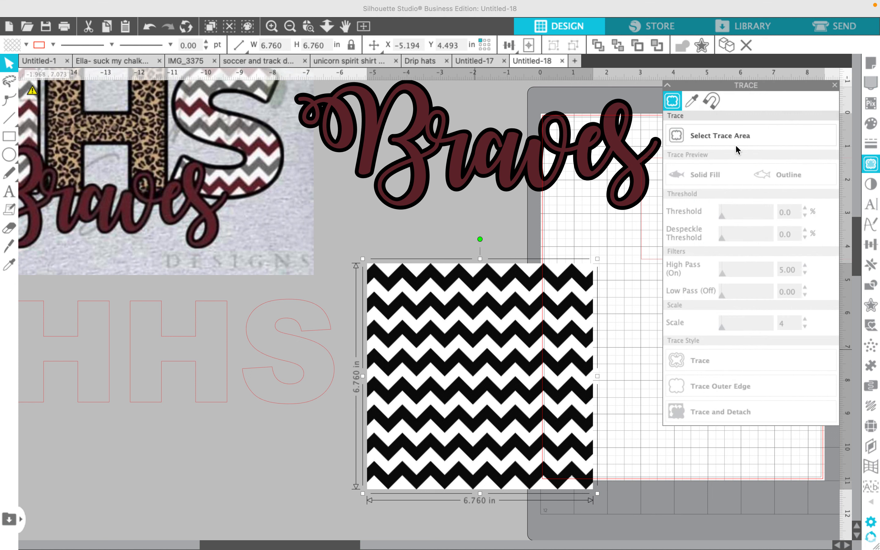
left_click(705, 142)
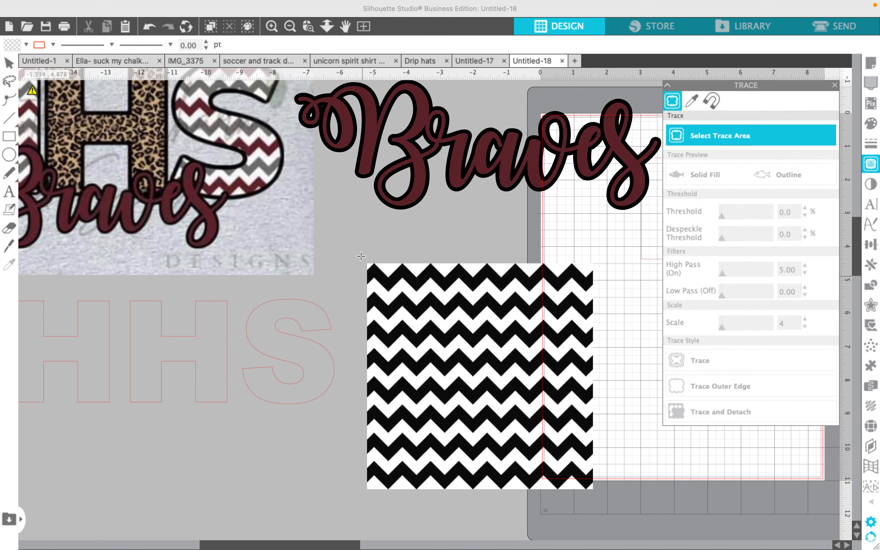
left_click_drag(360, 256, 606, 291)
mouse_move(593, 395)
left_mouse_down()
mouse_move(601, 509)
mouse_move(610, 509)
left_mouse_up()
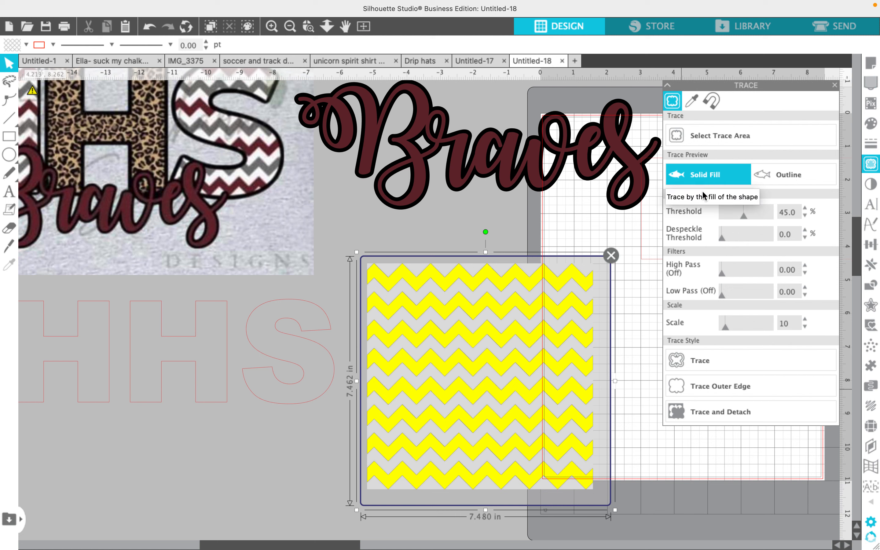
left_click(698, 363)
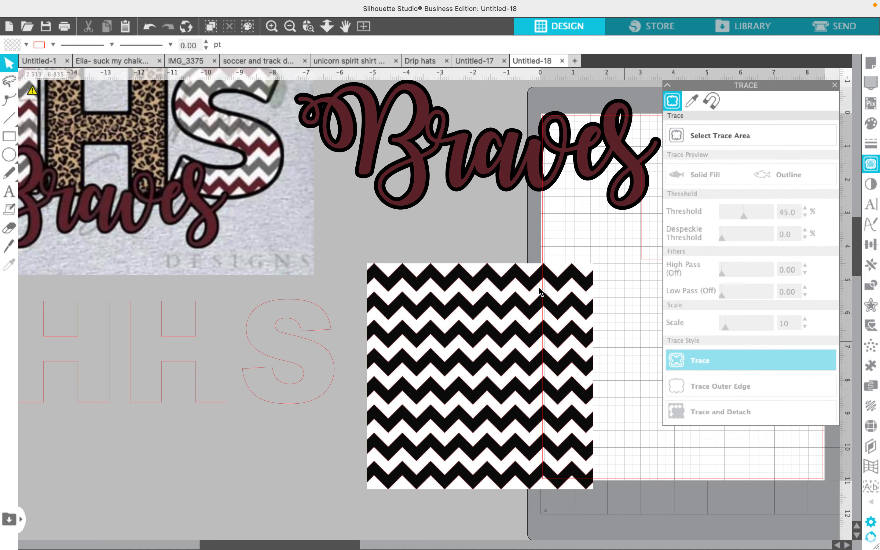
Move the chevron picture off its traced outlines and delete the picture
mouse_move(551, 292)
left_mouse_down()
mouse_move(599, 287)
mouse_move(638, 295)
mouse_move(629, 289)
left_mouse_up()
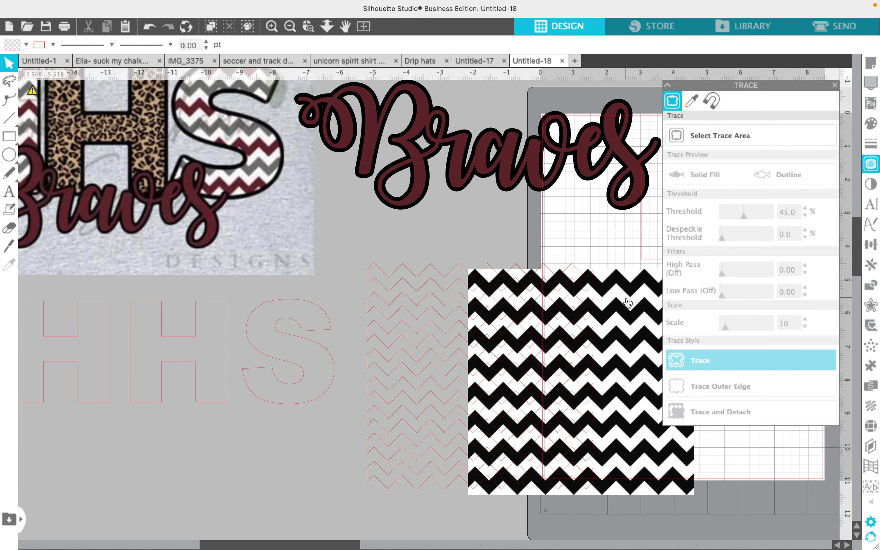
left_click(627, 302)
key("Delete")
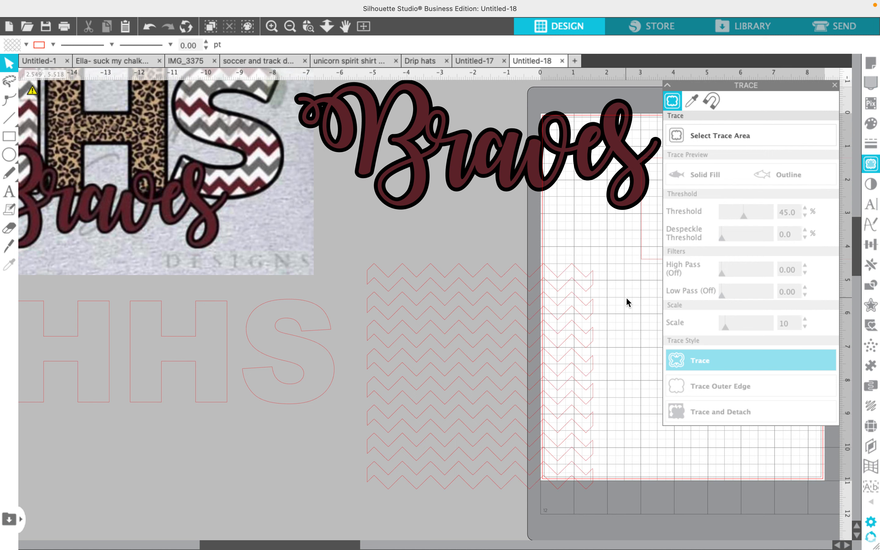
Move the original HHS text over the traced chevron outlines
left_click(516, 309)
left_click_drag(262, 354, 574, 371)
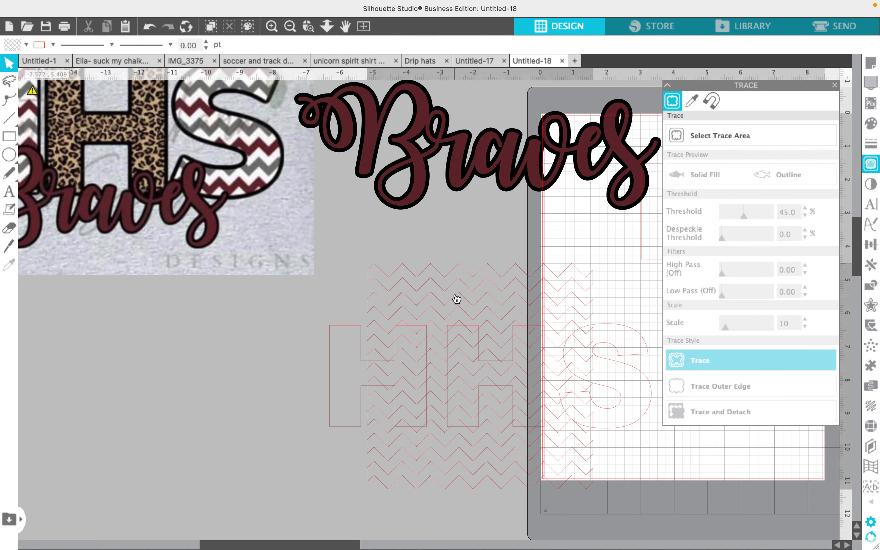
Resize the traced chevron outlines to about 10.6 by 7.63 in so they cover the whole HHS text
left_click(456, 298)
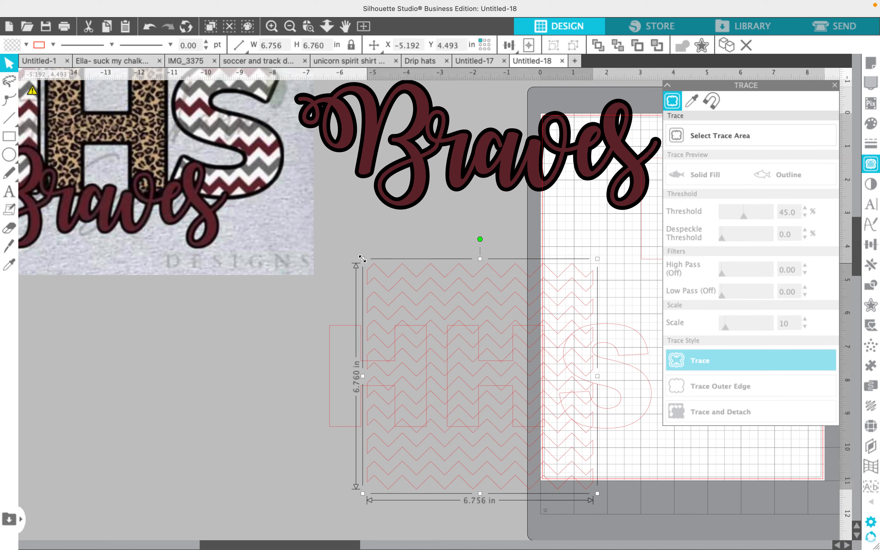
left_click_drag(363, 258, 268, 256)
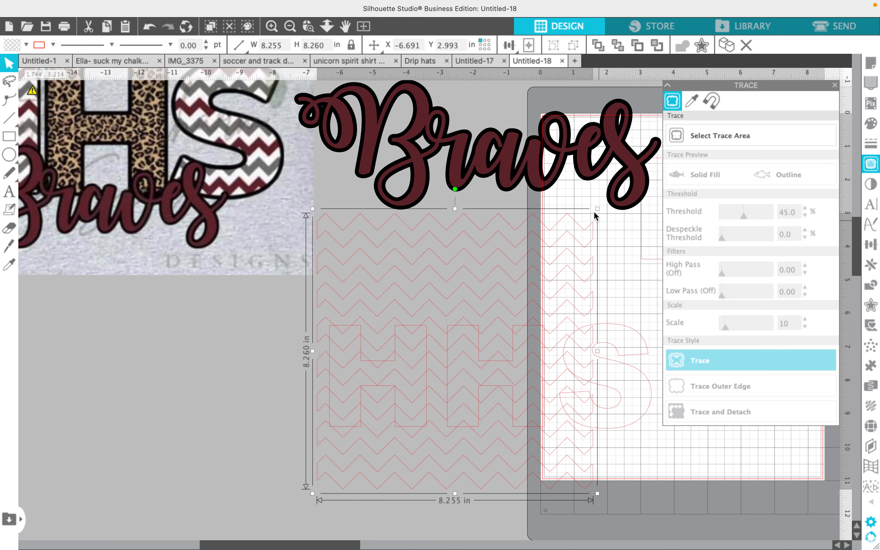
left_click_drag(597, 210, 762, 229)
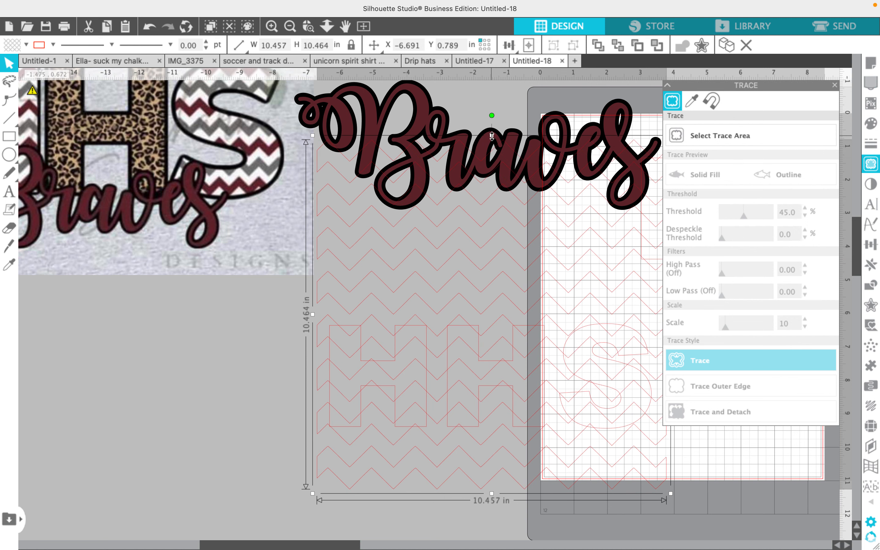
left_click_drag(491, 136, 487, 251)
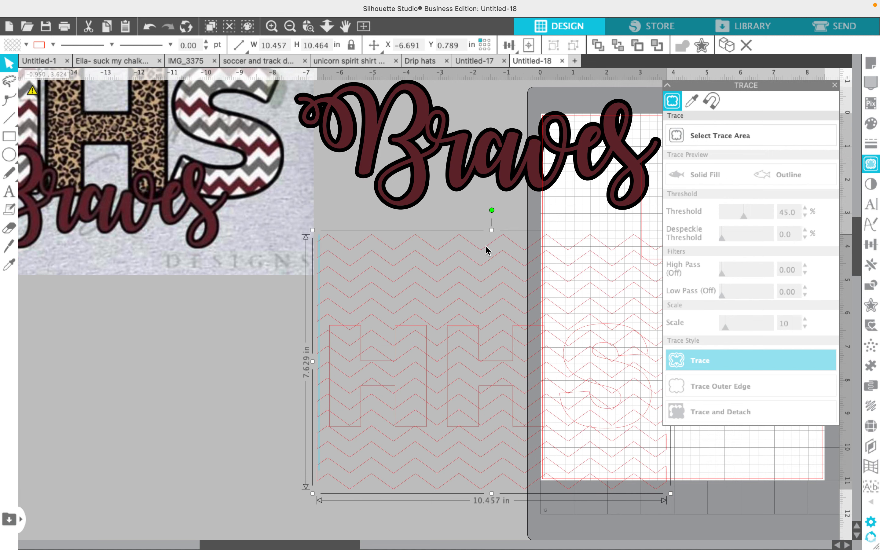
mouse_move(308, 363)
left_mouse_down()
mouse_move(448, 375)
mouse_move(307, 376)
left_mouse_up()
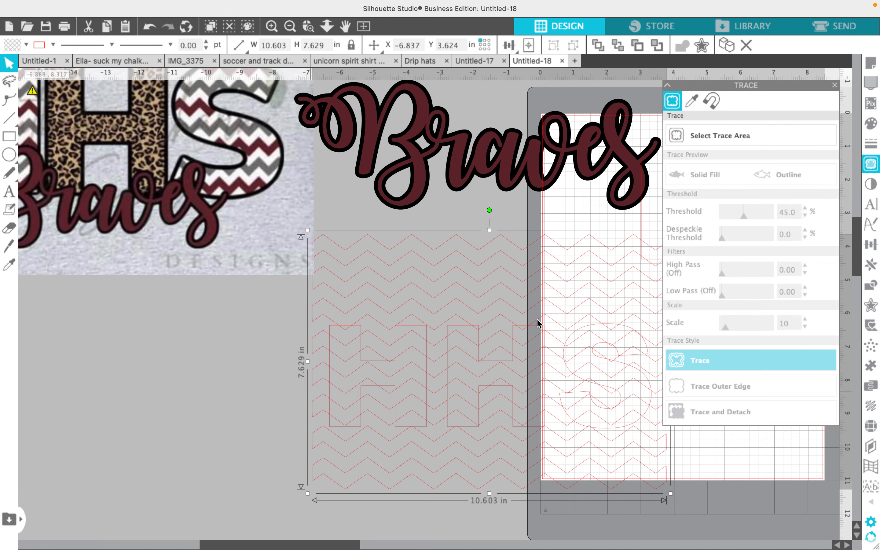
Move the Braves lettering slightly higher to clear it from the chevron outlines
left_click_drag(630, 190, 635, 170)
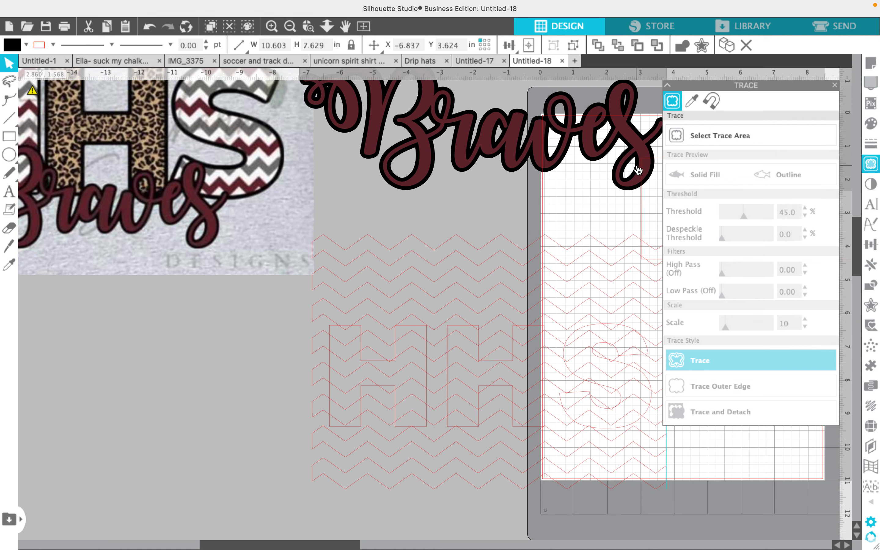
left_click(271, 511)
left_click_drag(250, 546, 270, 549)
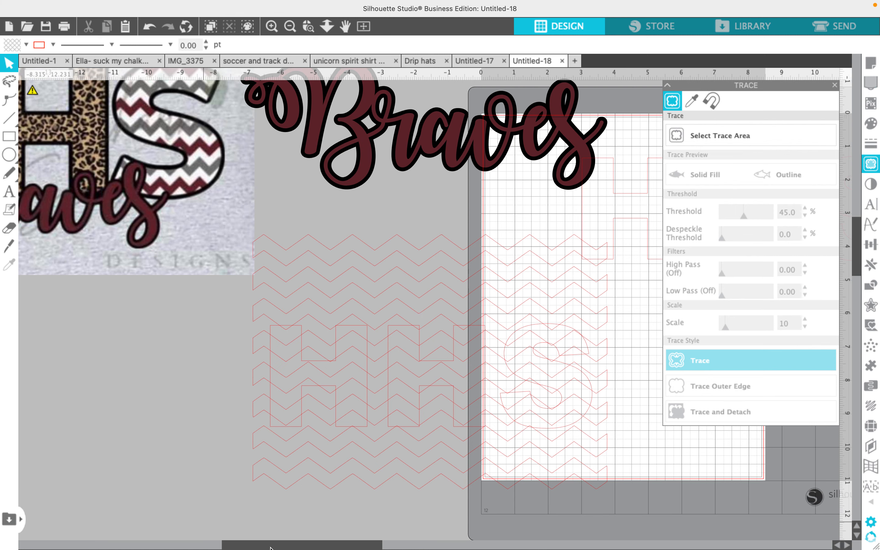
Shift the chevron outlines slightly down and left over the HHS text, and move the reference image up and left
left_click_drag(485, 319, 480, 324)
left_click(477, 333)
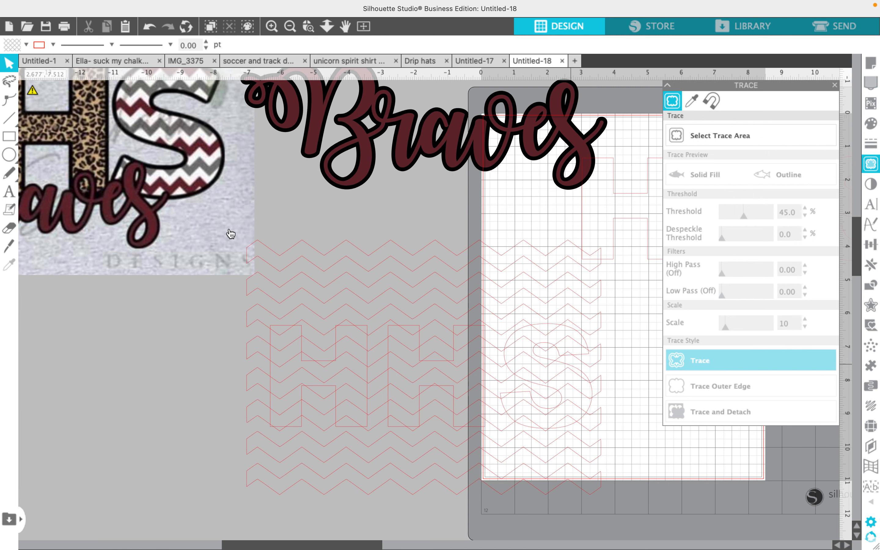
left_click_drag(184, 225, 136, 206)
left_click(604, 406)
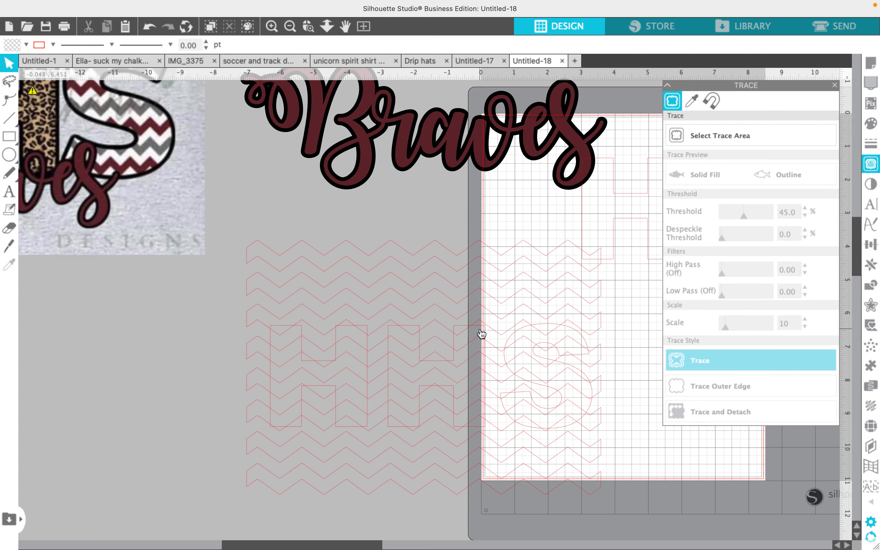
Change the stacking order of the chevron outlines relative to the HHS text
left_click(428, 255)
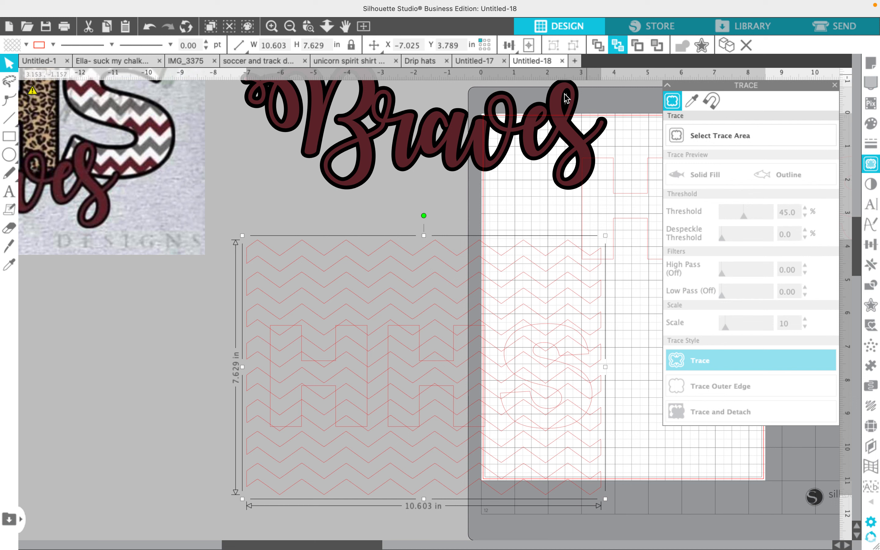
left_click(600, 46)
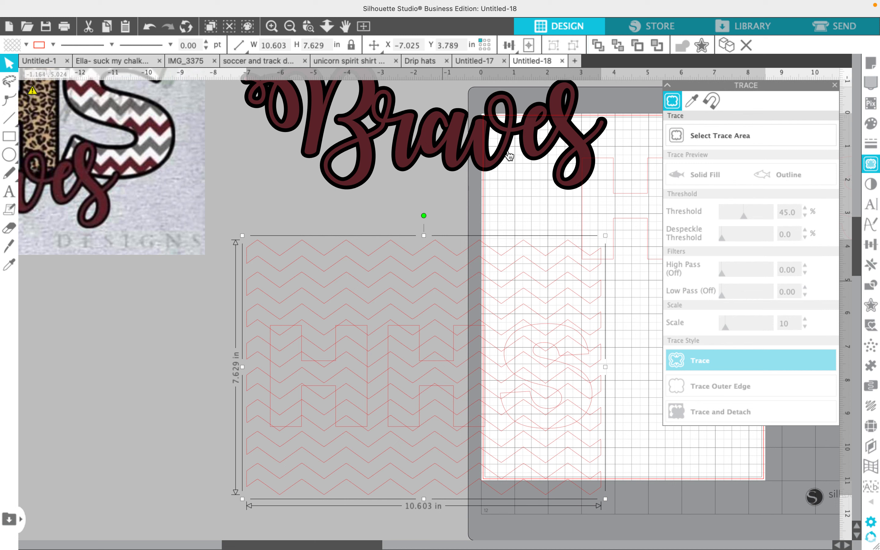
left_click(598, 48)
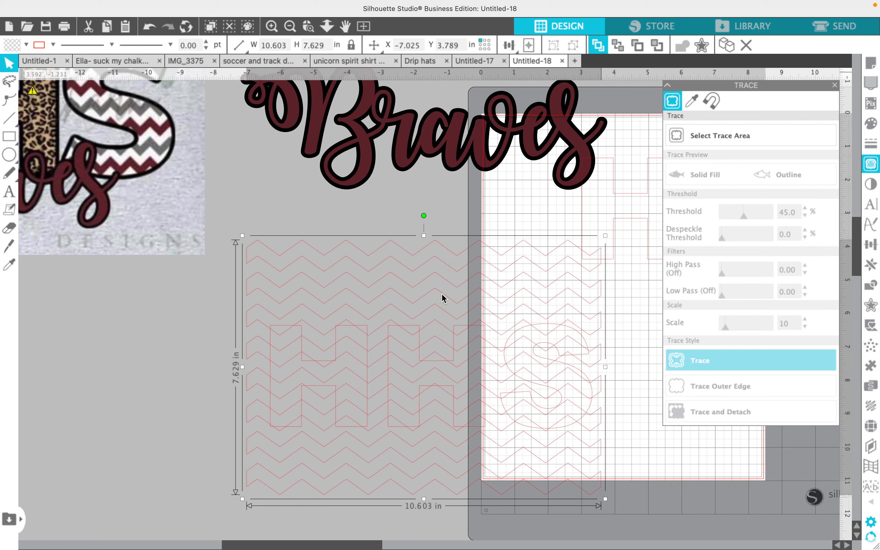
left_click(200, 313)
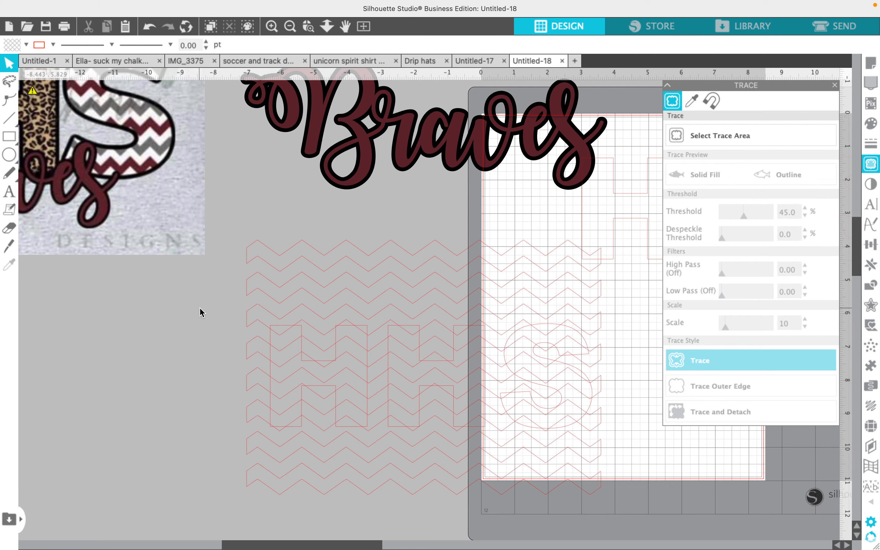
Crop the chevron outlines with the overlapping HHS text, and move the HHS copy above the cropped pieces
left_click(479, 383)
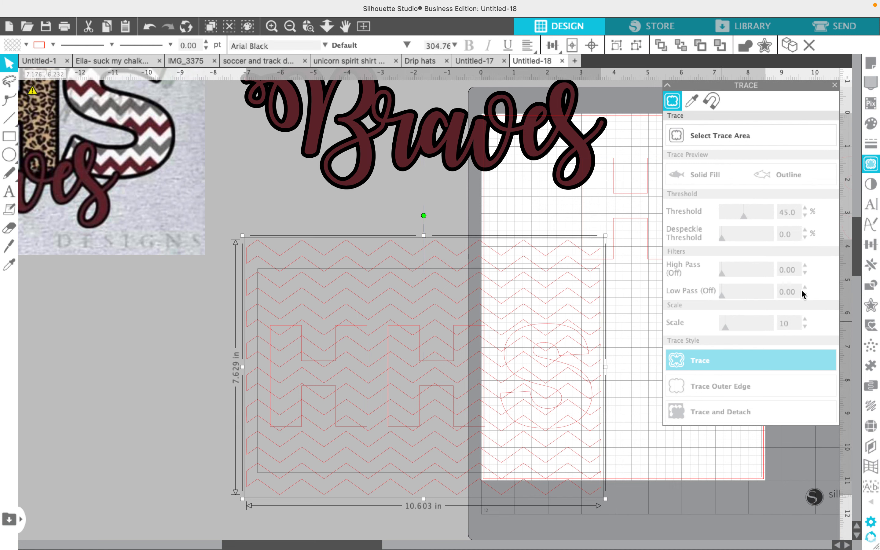
left_click(870, 286)
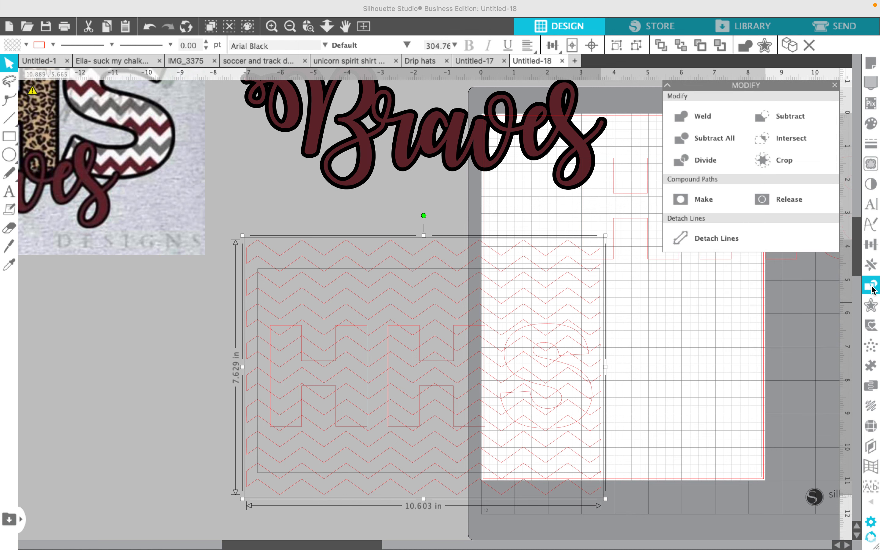
left_click(801, 165)
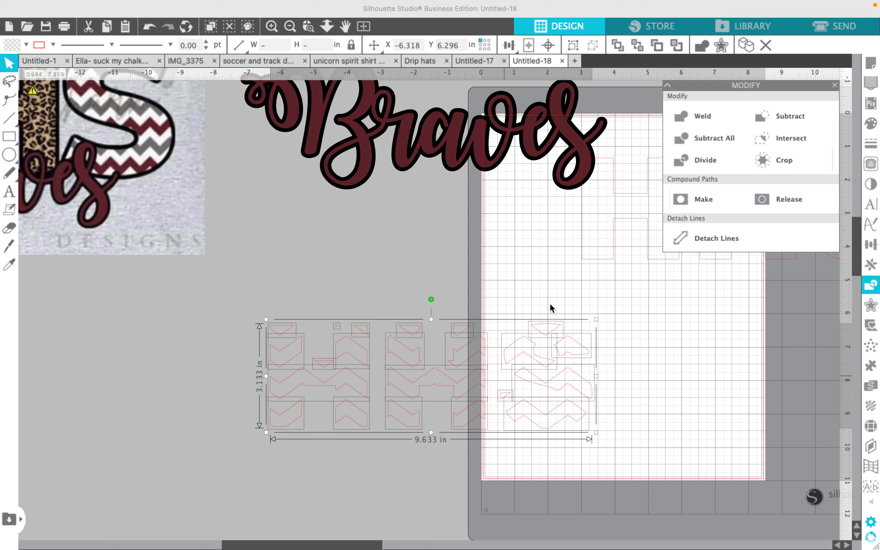
left_click(641, 218)
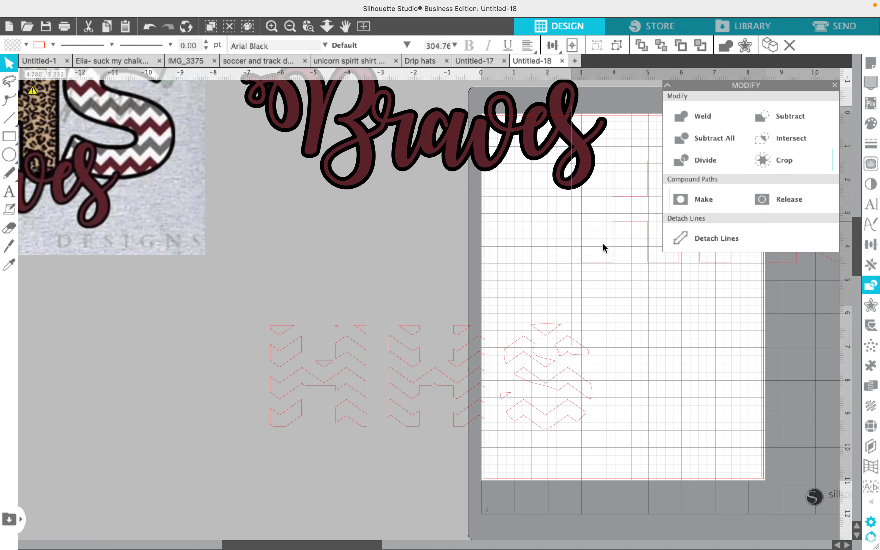
left_click_drag(602, 248, 309, 259)
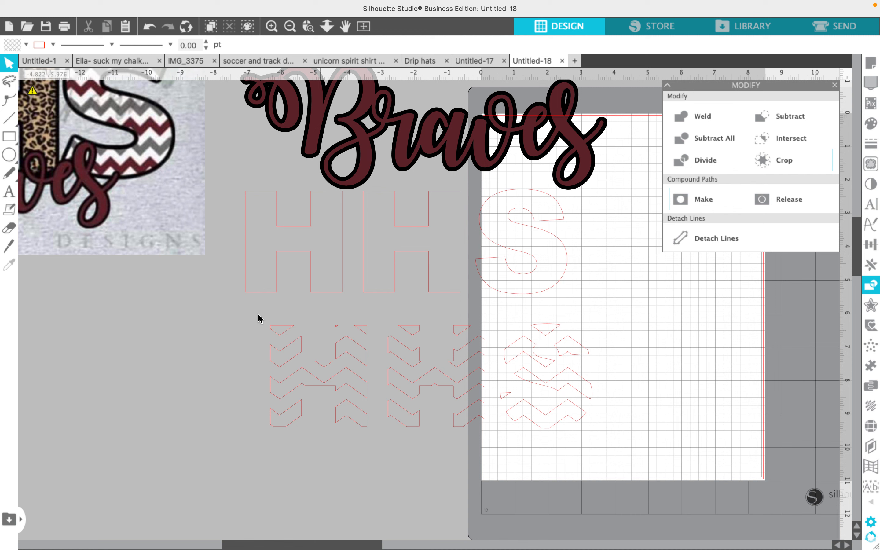
Fill the top row of cropped chevron pieces with maroon 66272F and group the row
left_click_drag(253, 315, 616, 327)
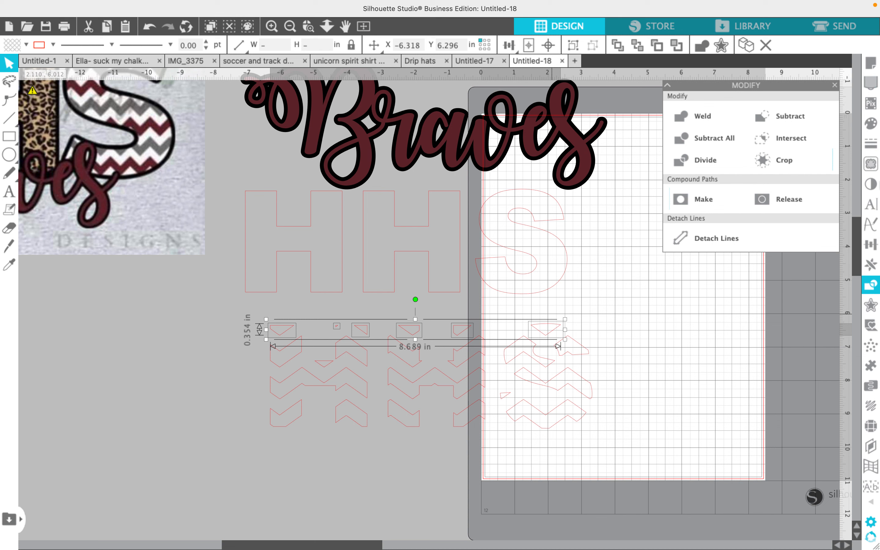
left_click(870, 124)
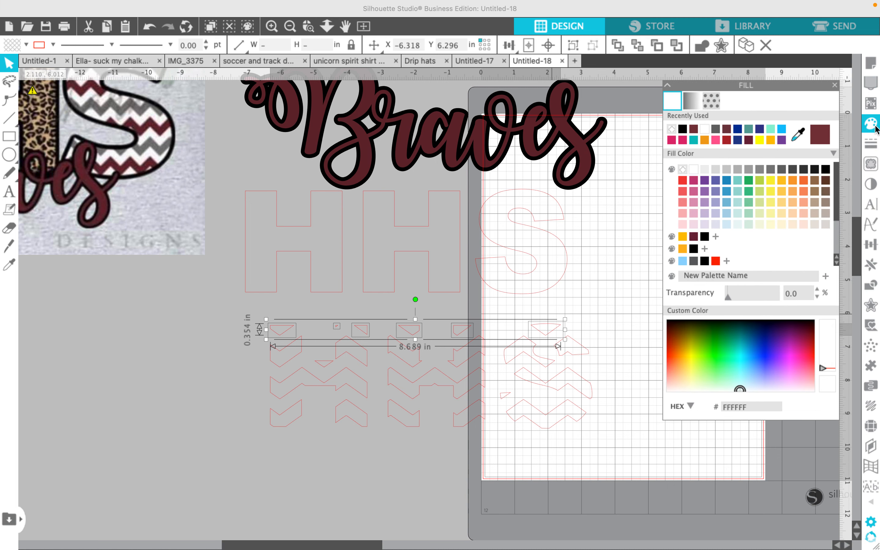
left_click(825, 137)
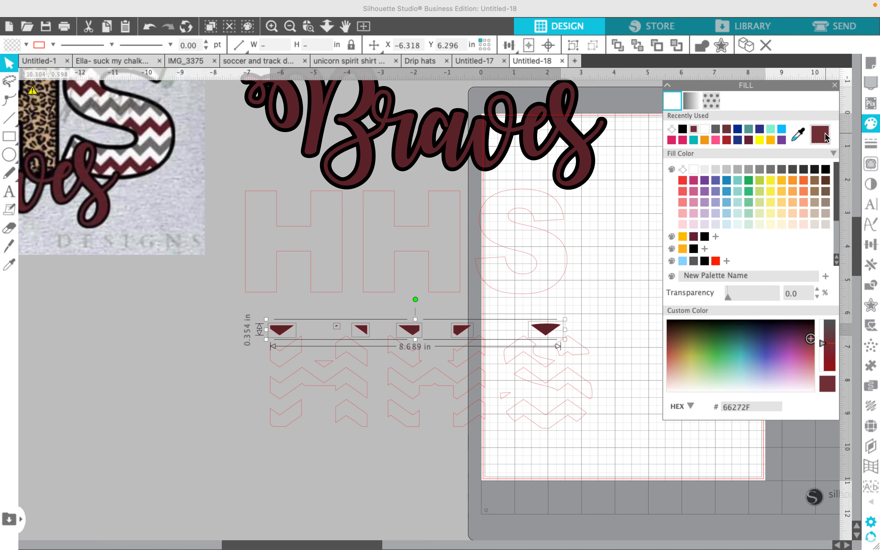
right_click(414, 334)
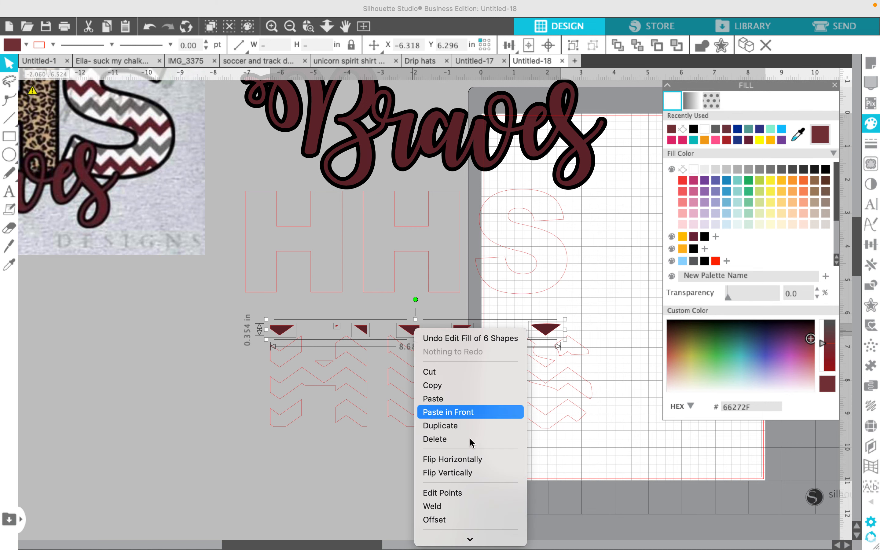
mouse_move(468, 546)
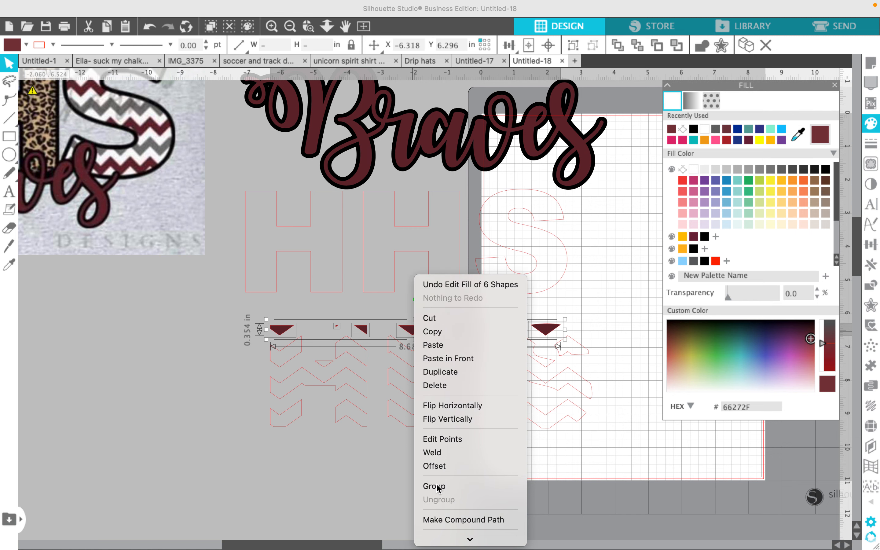
left_click(436, 482)
left_click(232, 351)
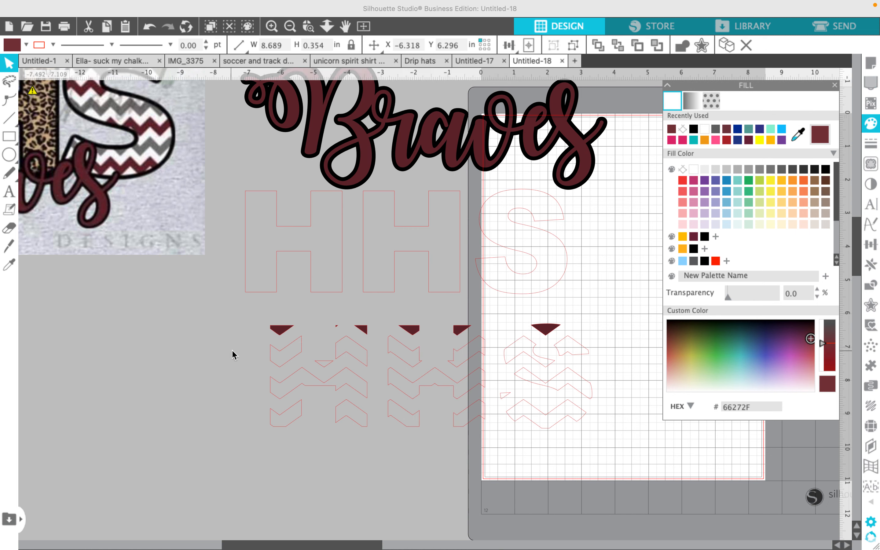
Fill the second row of chevron pieces, including the small triangle in the first H, with grey 737373 sampled from the reference image
left_click_drag(528, 357, 595, 355)
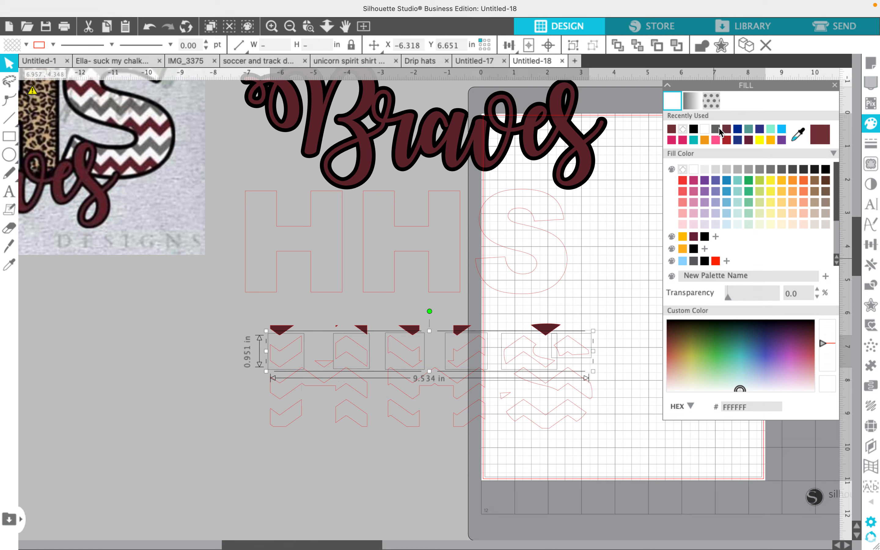
left_click(798, 136)
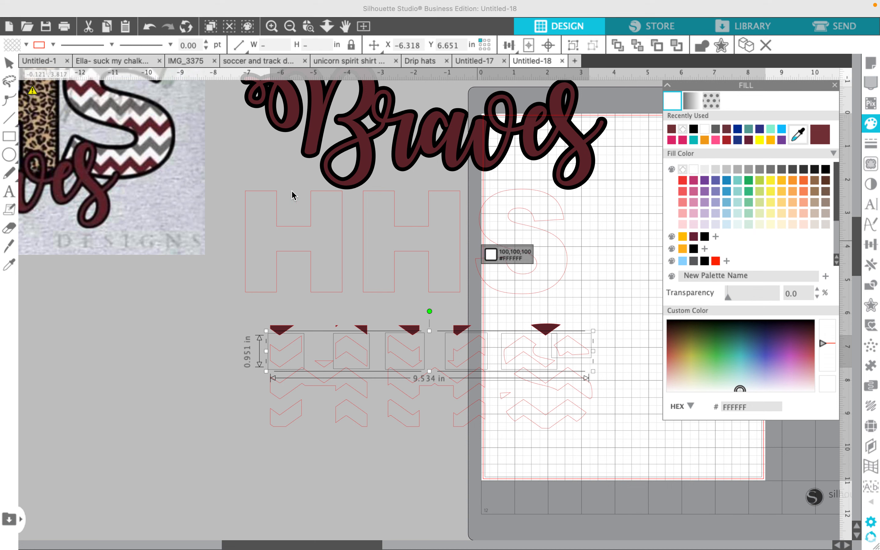
left_click(151, 147)
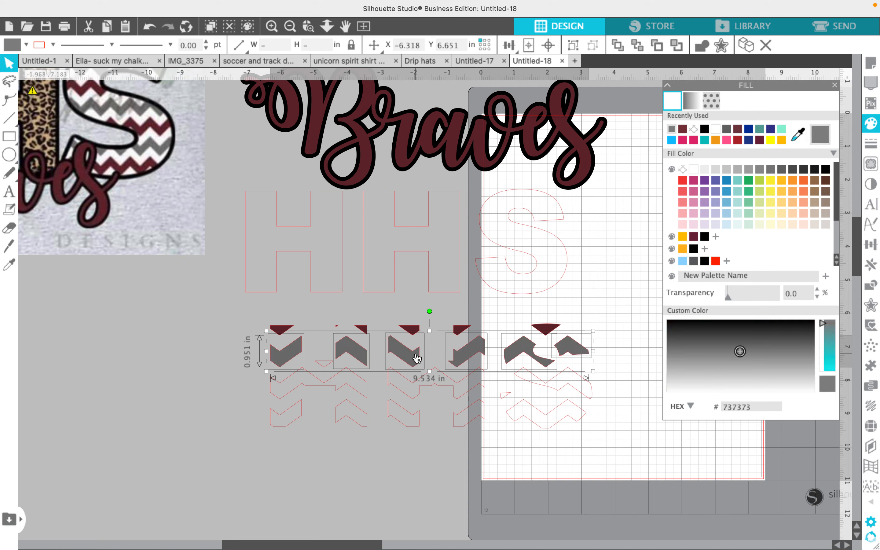
left_click(322, 369)
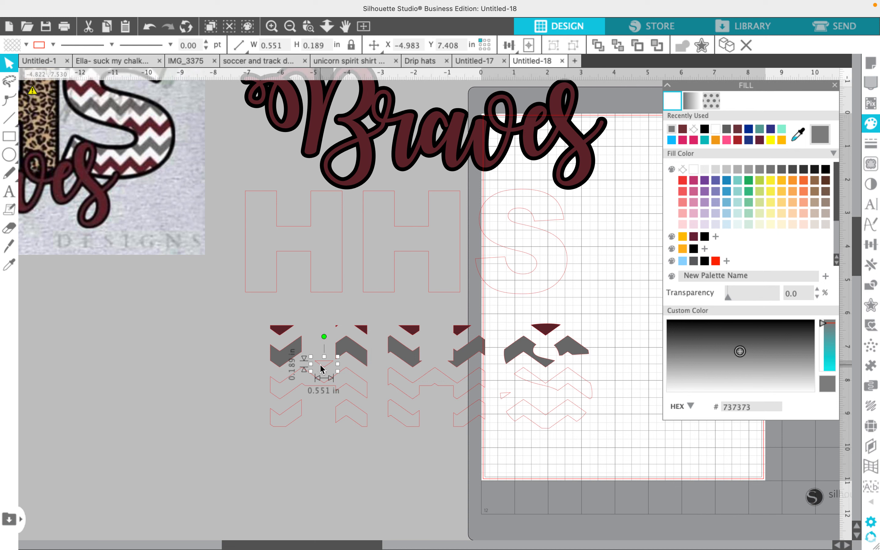
left_click(821, 140)
Group all the grey pieces of the second chevron row
left_click_drag(242, 345, 625, 365)
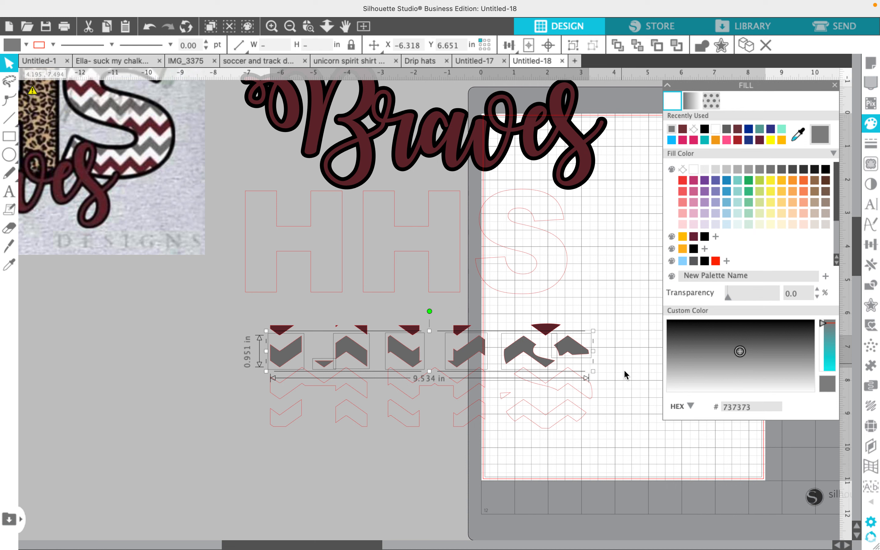
right_click(350, 347)
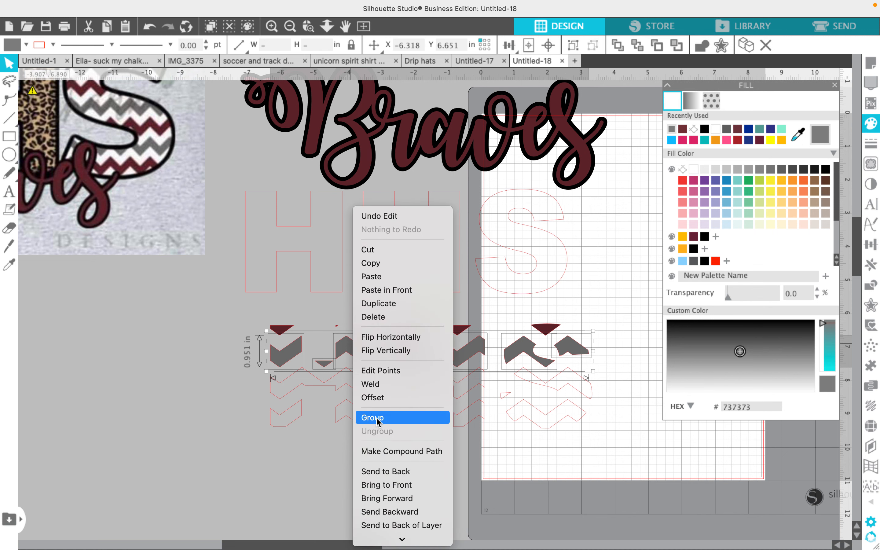
left_click(376, 418)
left_click(240, 384)
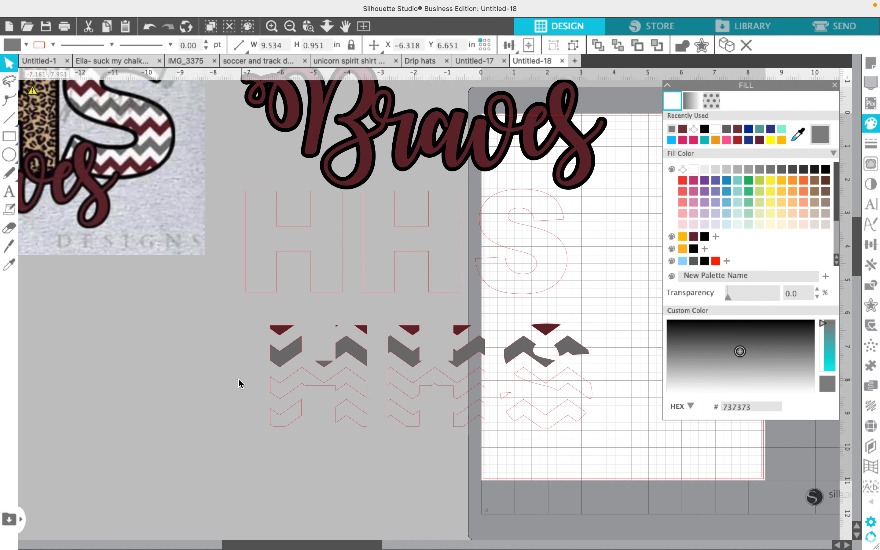
Fill the third row of chevron pieces with the recently used maroon 66272E and group the row
left_click_drag(239, 380, 605, 396)
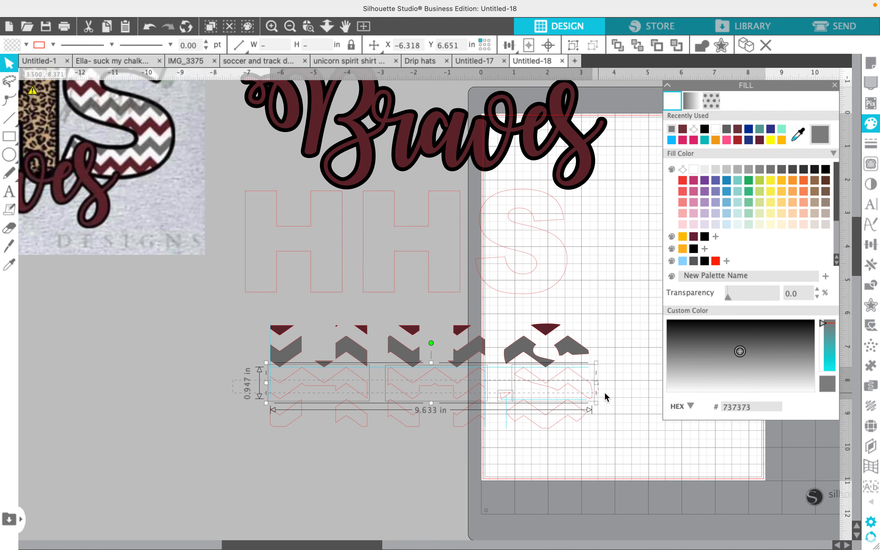
left_click(682, 130)
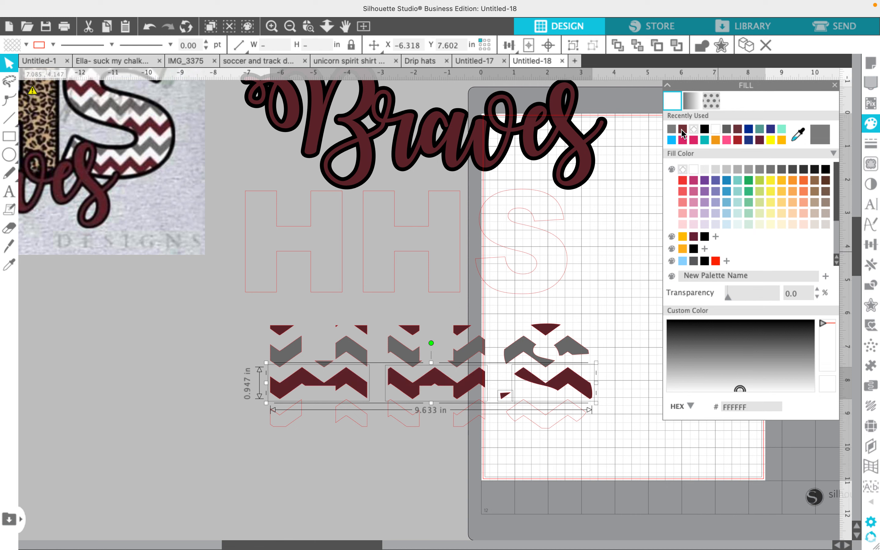
right_click(293, 385)
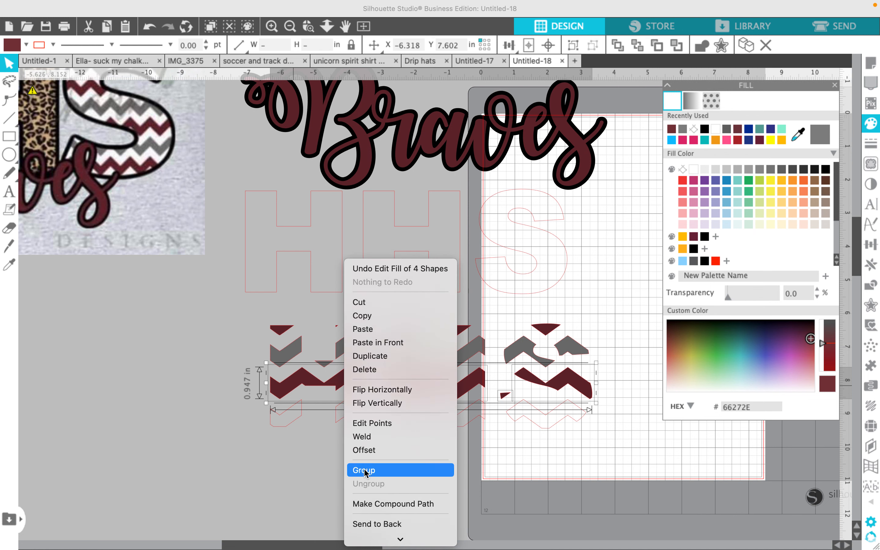
left_click(366, 469)
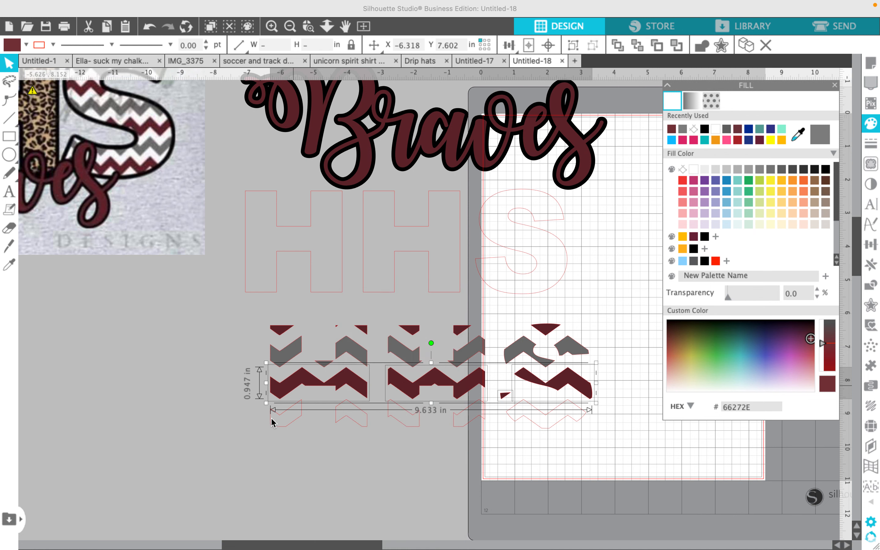
Fill the fourth row of chevron pieces with the sampled grey 737373 and group the row
left_click(236, 414)
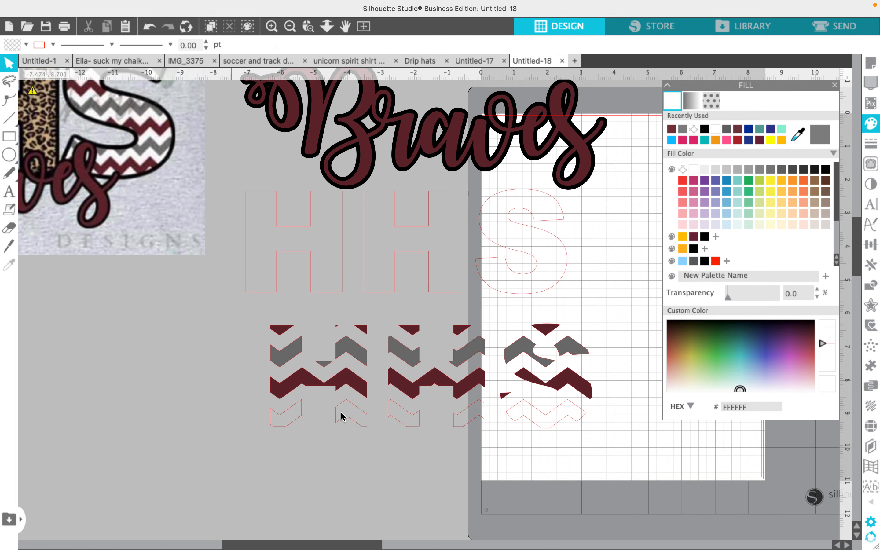
left_click_drag(598, 413, 617, 416)
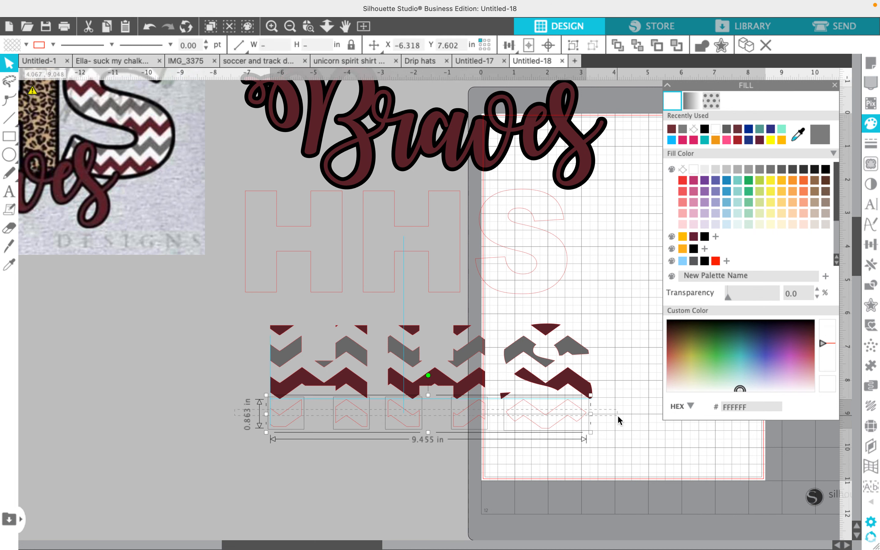
left_click(820, 135)
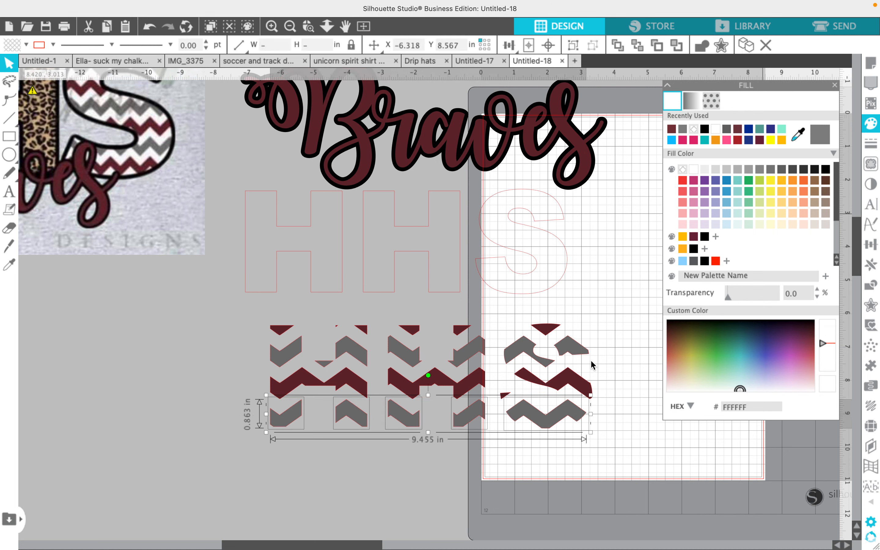
right_click(506, 492)
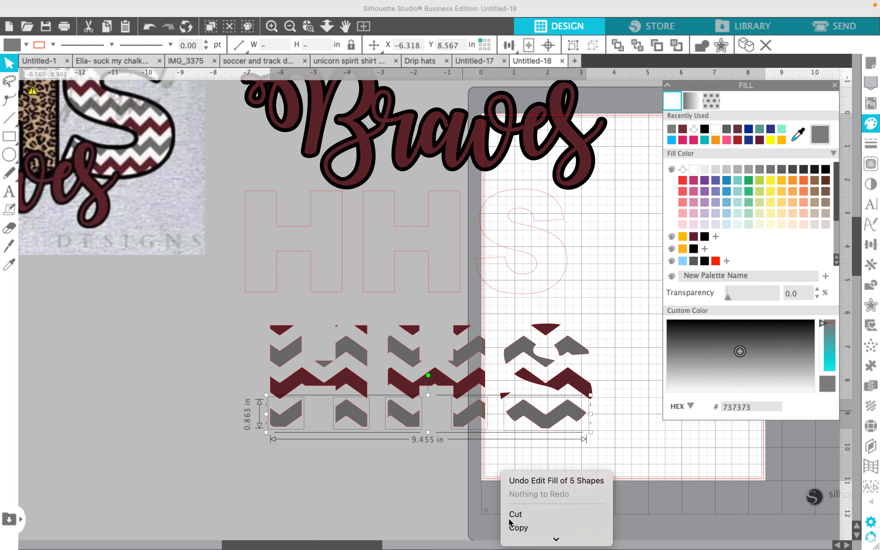
mouse_move(550, 536)
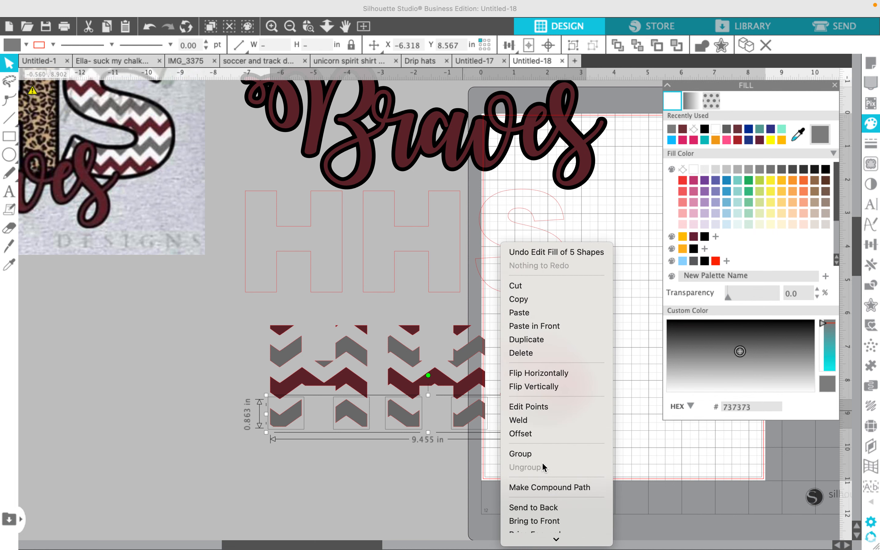
left_click(539, 455)
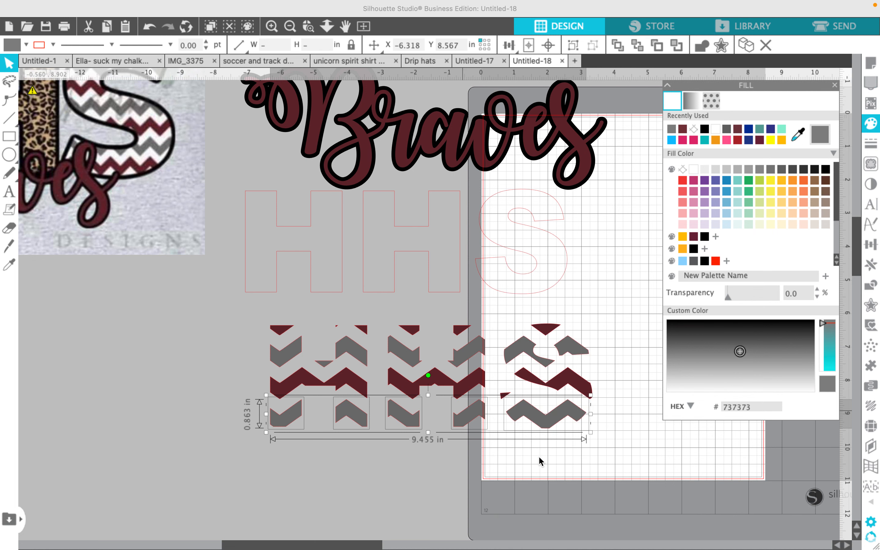
left_click(549, 485)
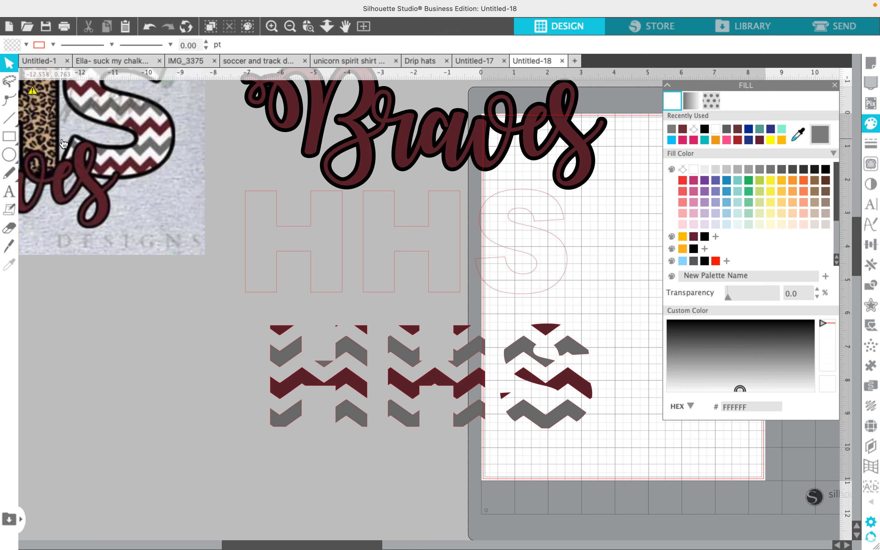
Ungroup all four chevron rows and delete the chevron pieces that make up the middle H
left_click(470, 390)
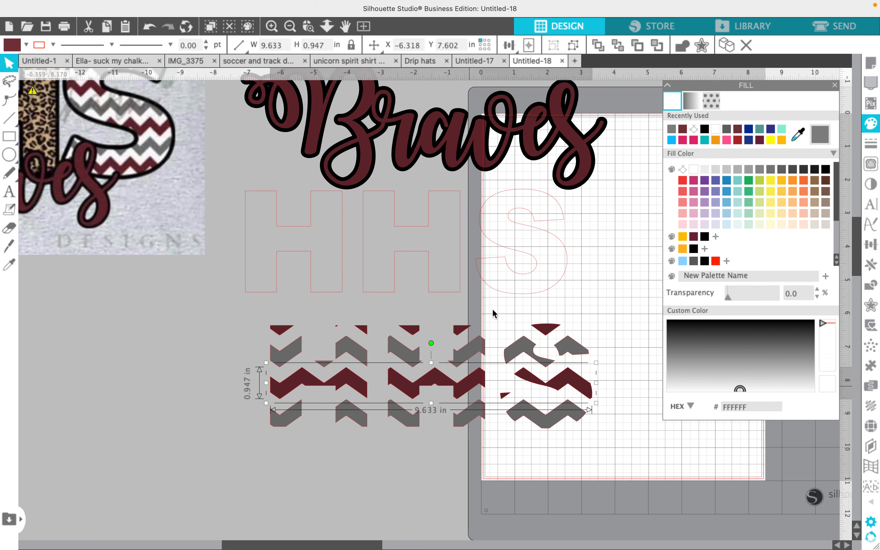
left_click_drag(222, 301, 628, 458)
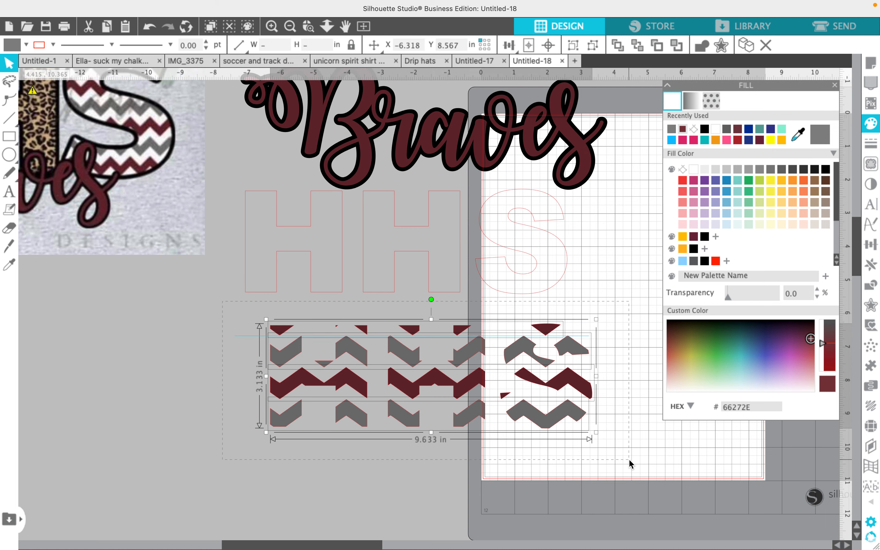
right_click(551, 357)
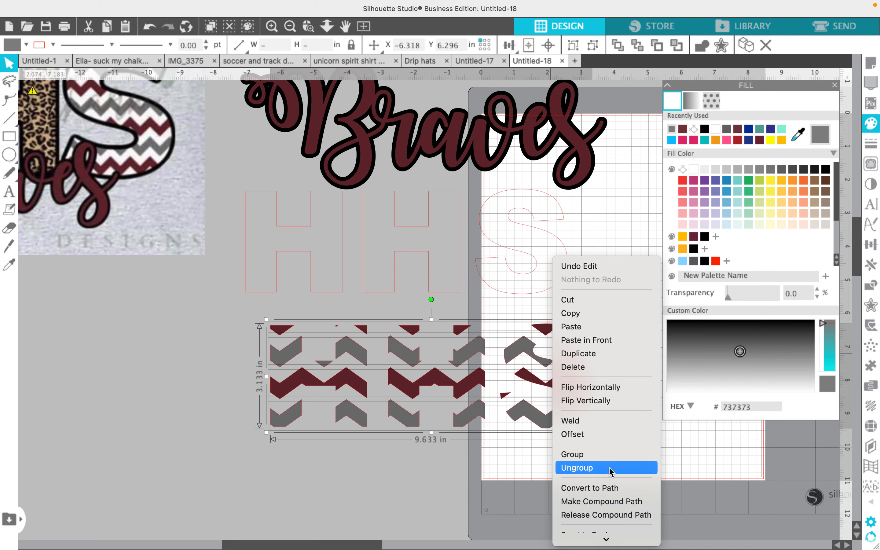
left_click(609, 468)
left_click(400, 309)
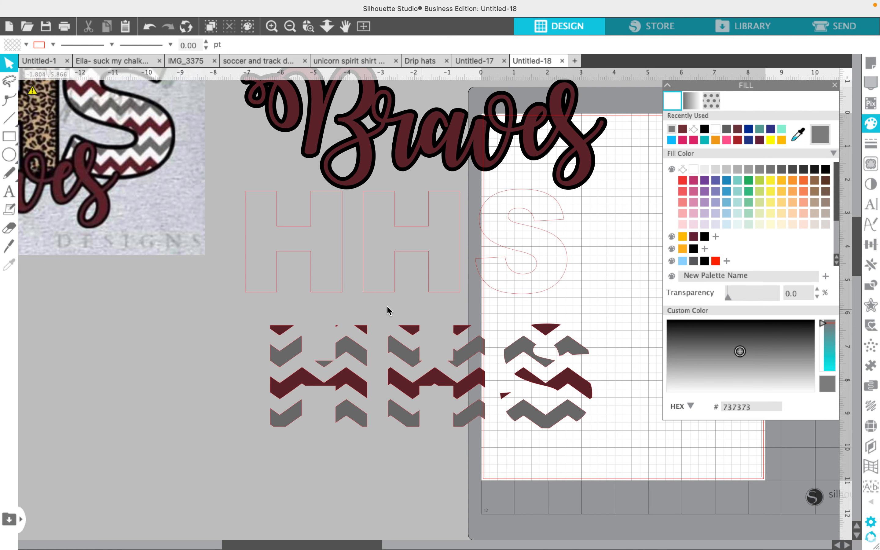
left_click_drag(388, 310, 493, 446)
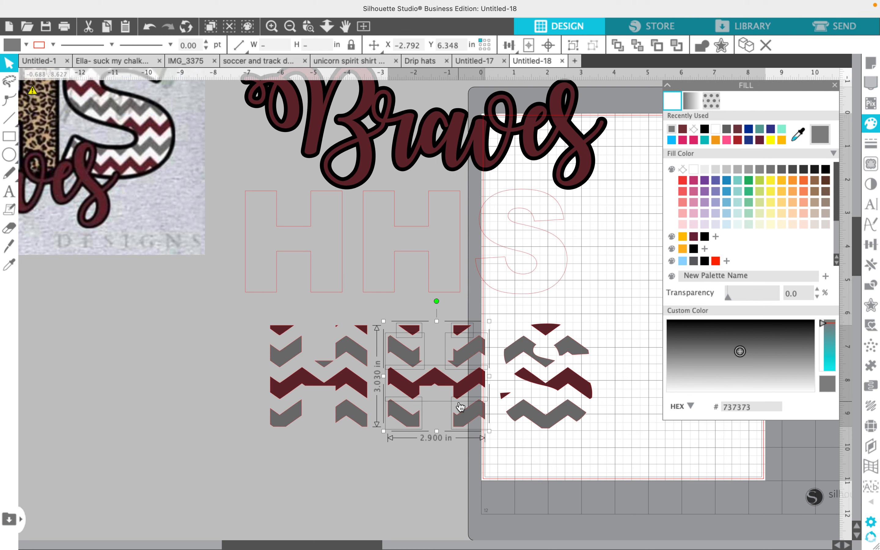
key("Delete")
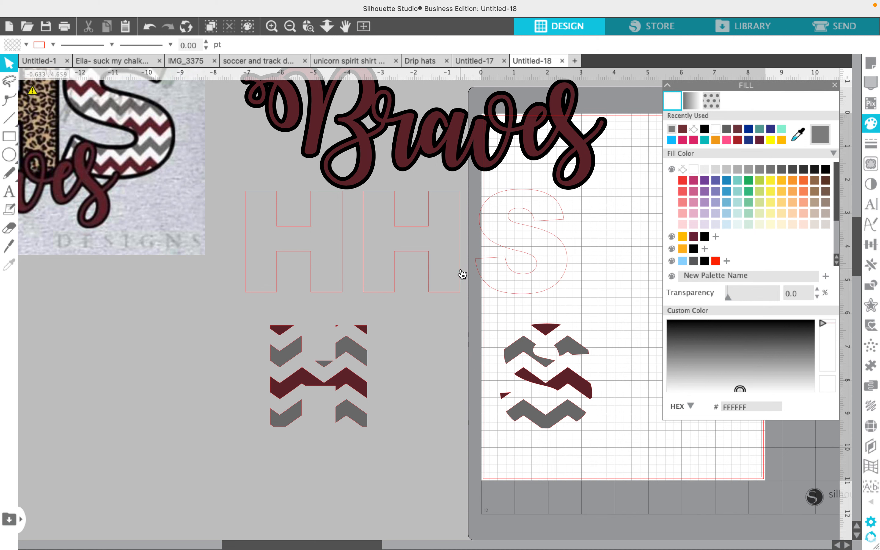
Duplicate the HHS outline lettering and move the copy below the reference image as a spare
left_click(462, 274)
right_click(463, 272)
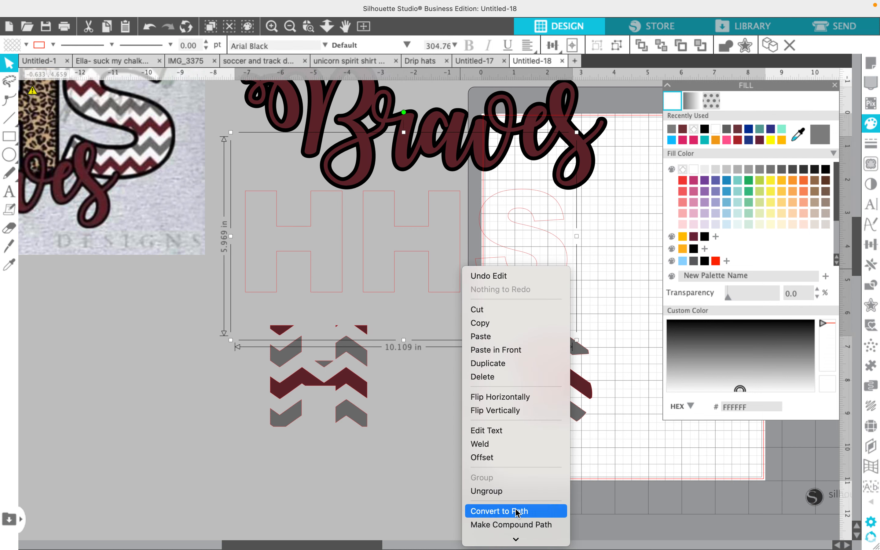
left_click(506, 364)
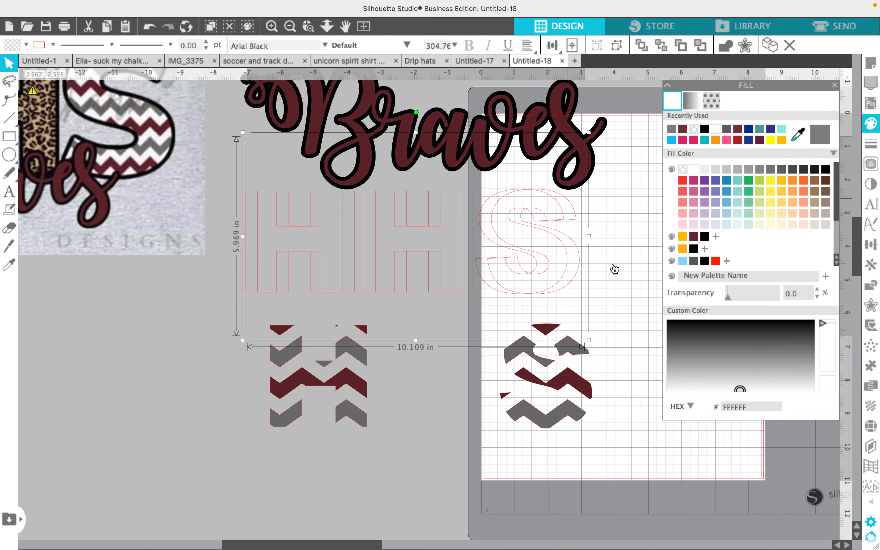
left_click_drag(546, 225, 124, 296)
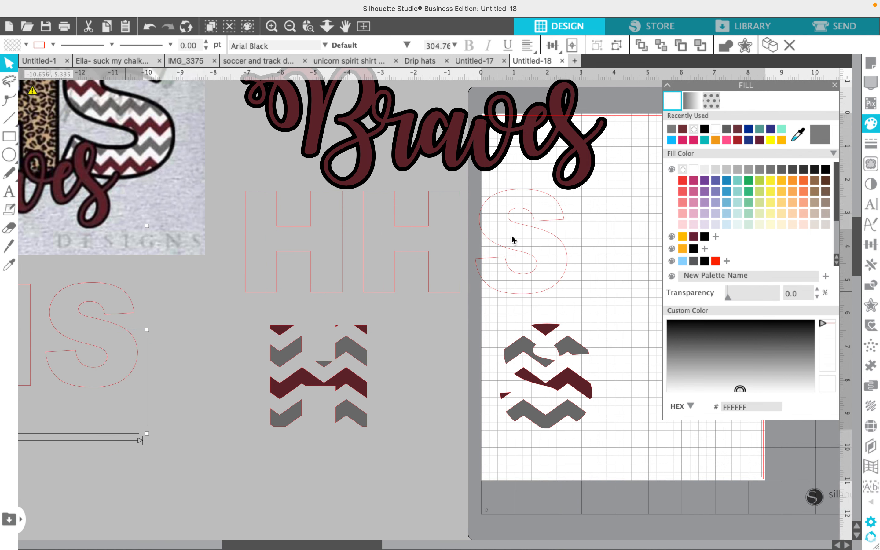
Ungroup the original HHS lettering and move its middle H outline into the gap between the chevron H and chevron S
left_click(460, 261)
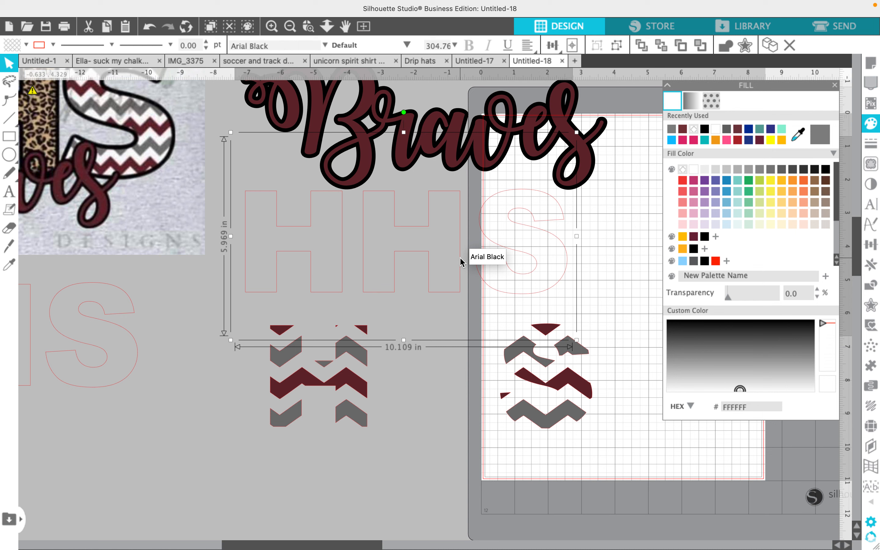
right_click(460, 261)
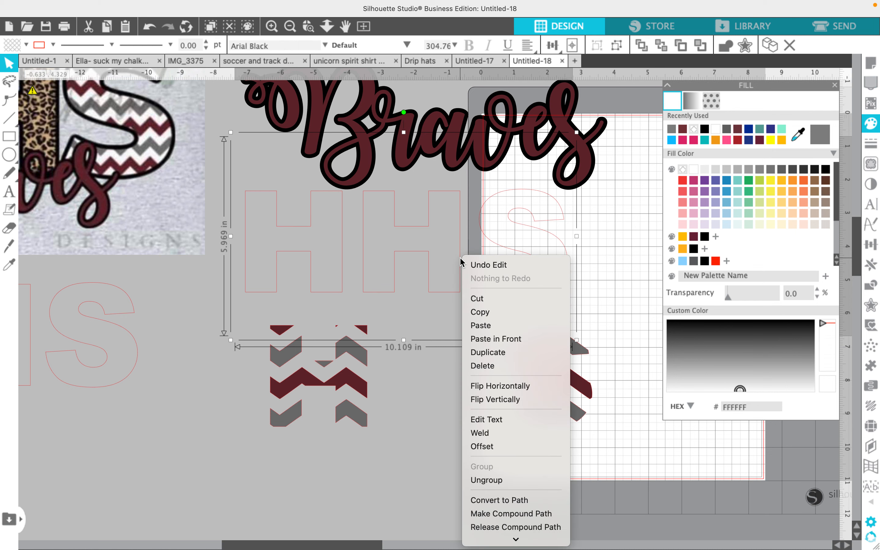
left_click(499, 481)
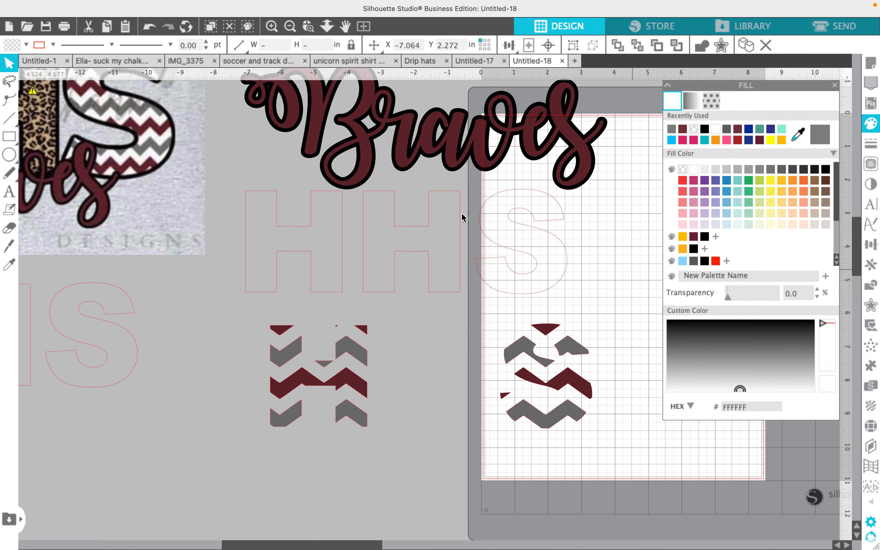
left_click_drag(460, 232, 482, 332)
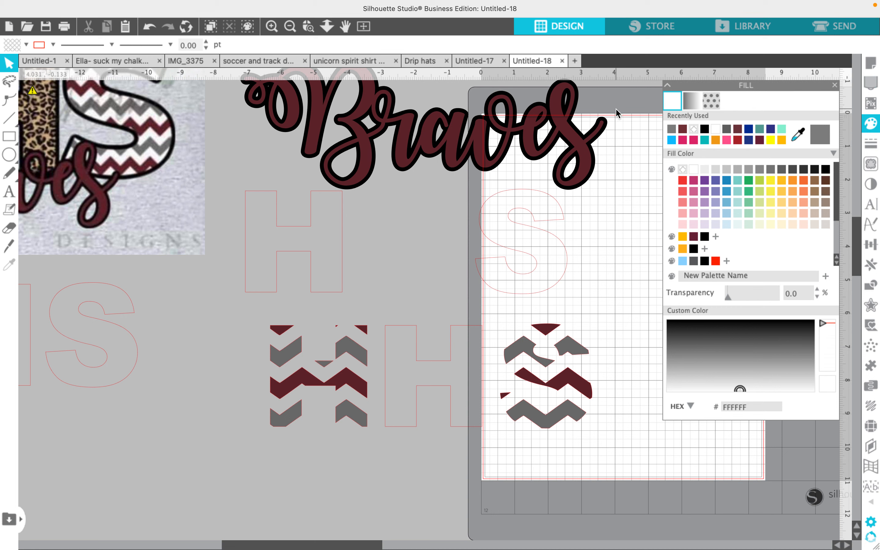
Search the design library for "leop" and open the leopardprints file
left_click(753, 29)
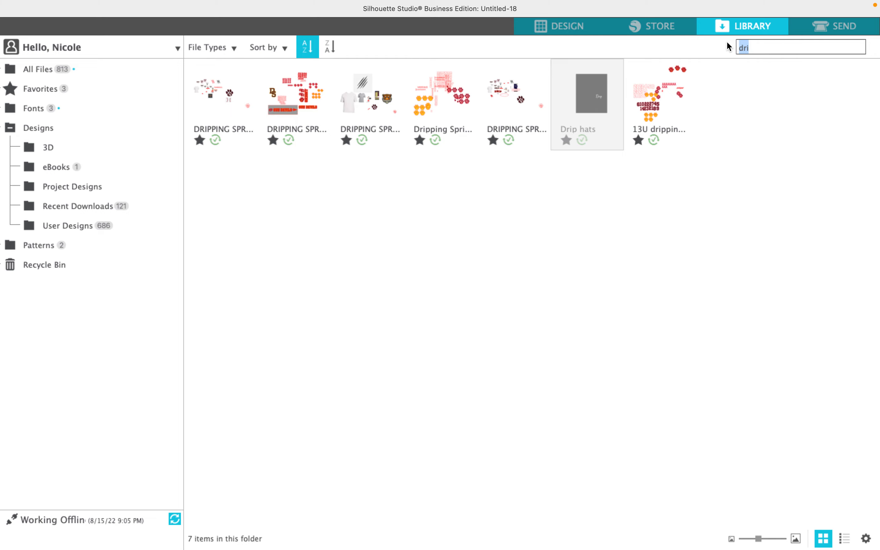
type("leop")
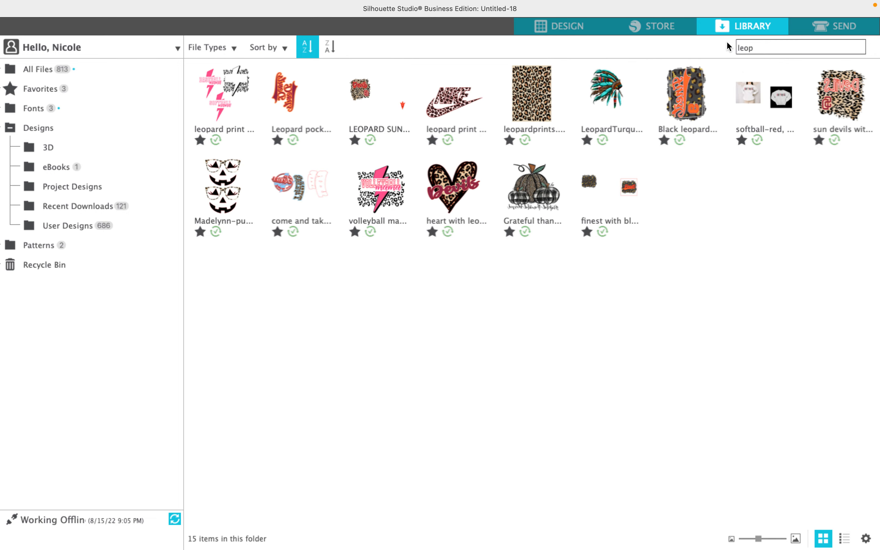
left_click(548, 91)
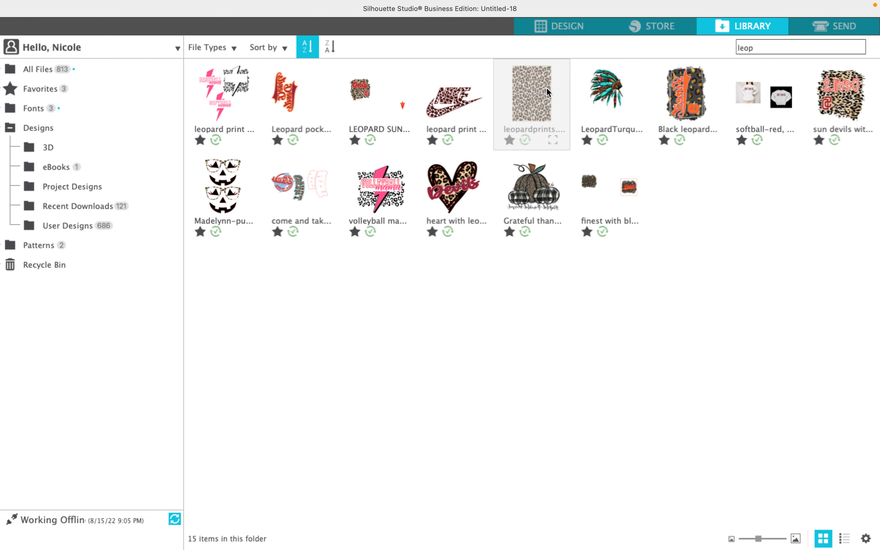
double_click(566, 90)
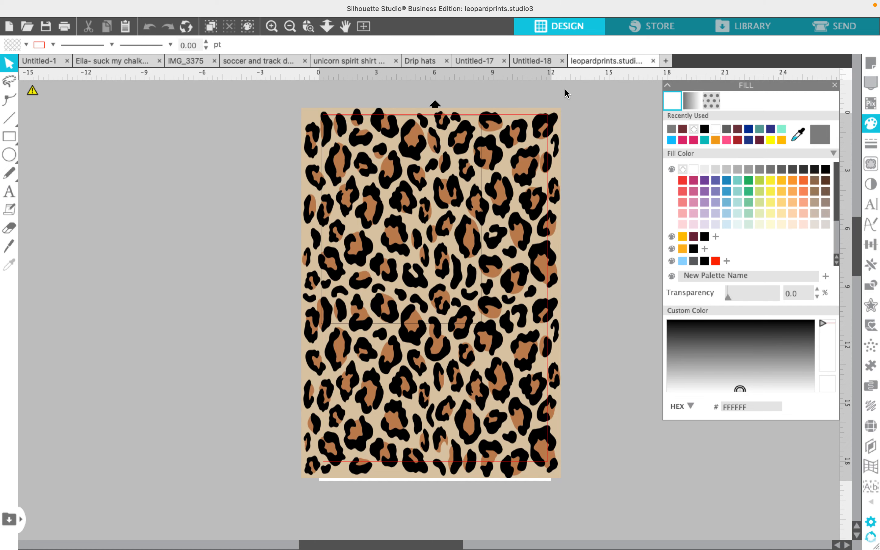
Copy the leopard pattern into Untitled-18 and place it beside the chevron S, at about X 5.07 in, Y 0.98 in
left_click(461, 200)
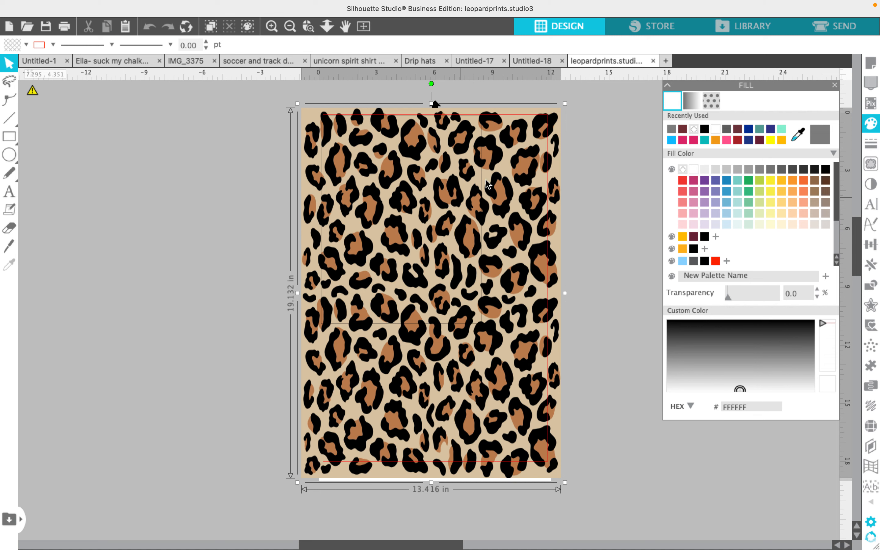
right_click(457, 202)
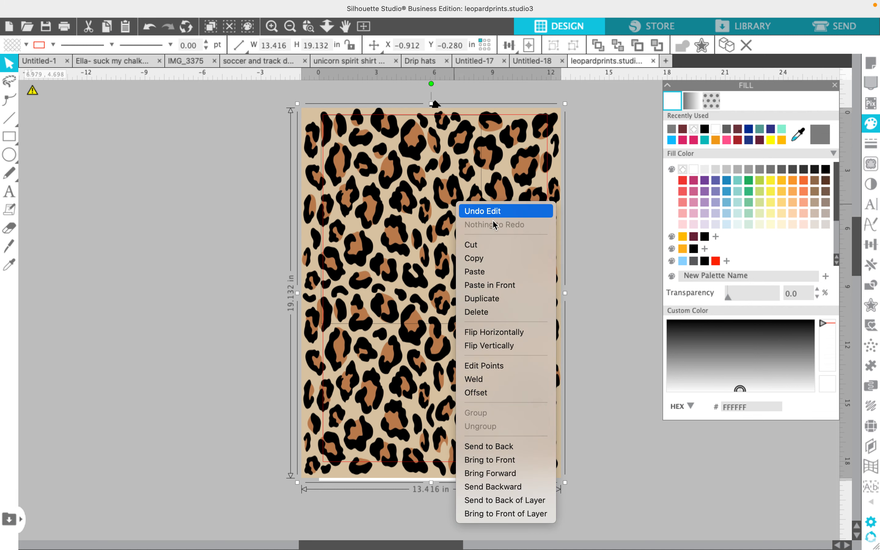
left_click(499, 246)
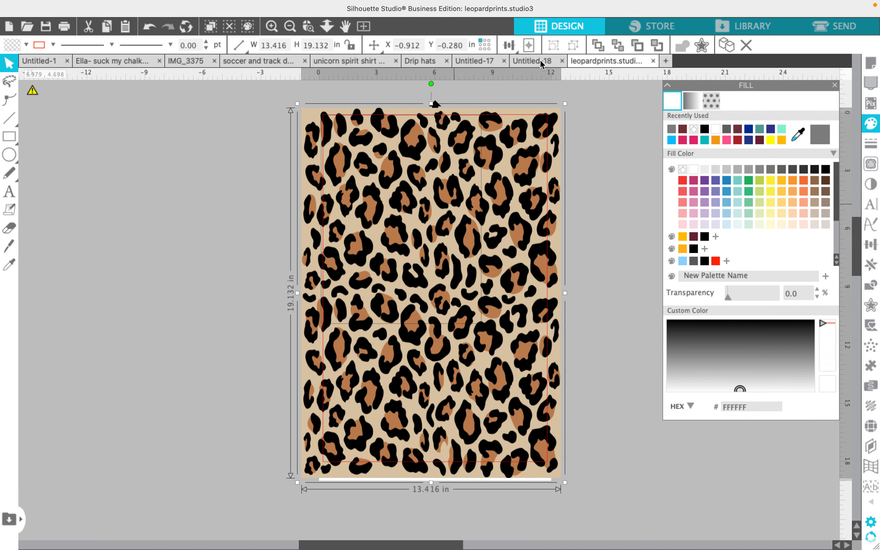
left_click(538, 62)
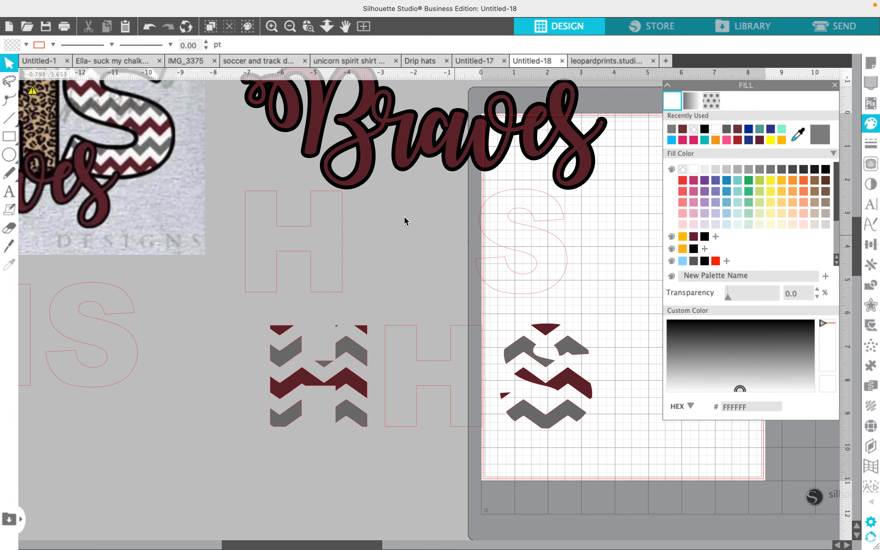
right_click(617, 154)
left_click(643, 211)
left_click_drag(338, 545, 476, 546)
left_click_drag(360, 269, 511, 259)
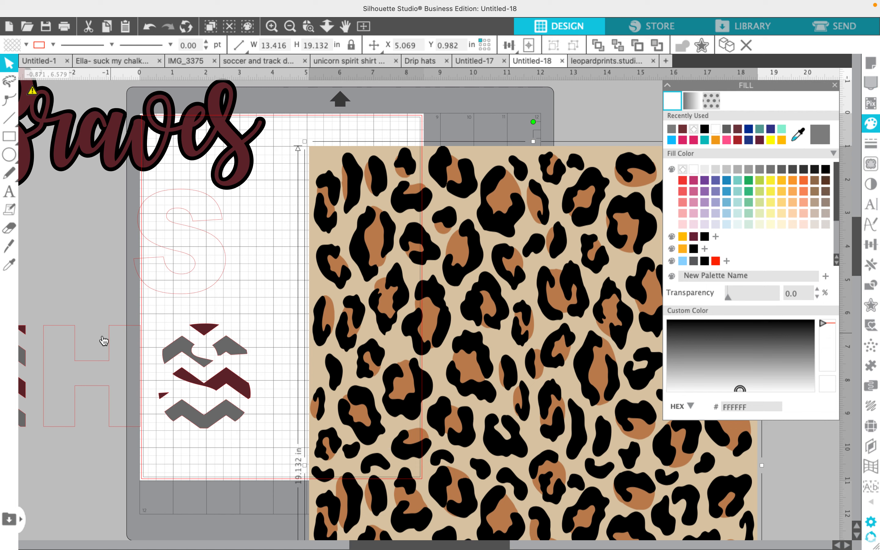
Duplicate the middle H outline and position the copy over the upper part of the leopard pattern
left_click(113, 339)
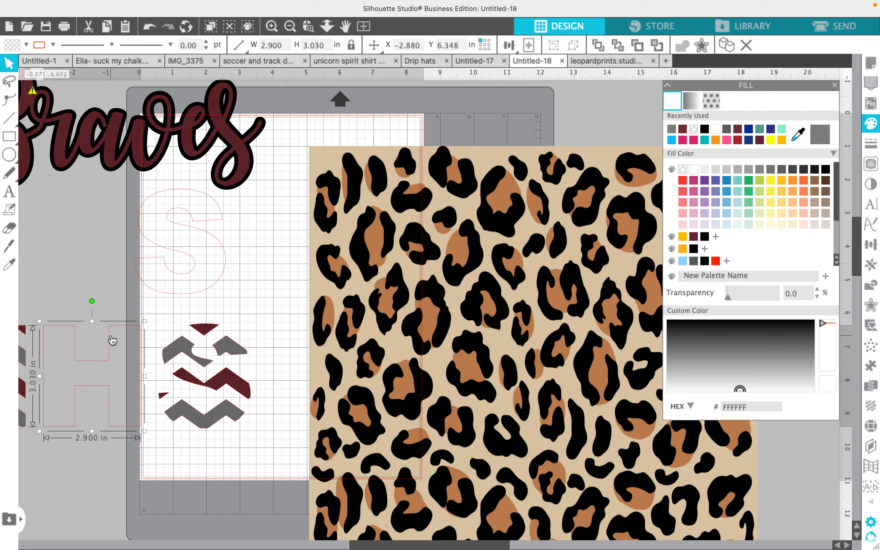
right_click(113, 340)
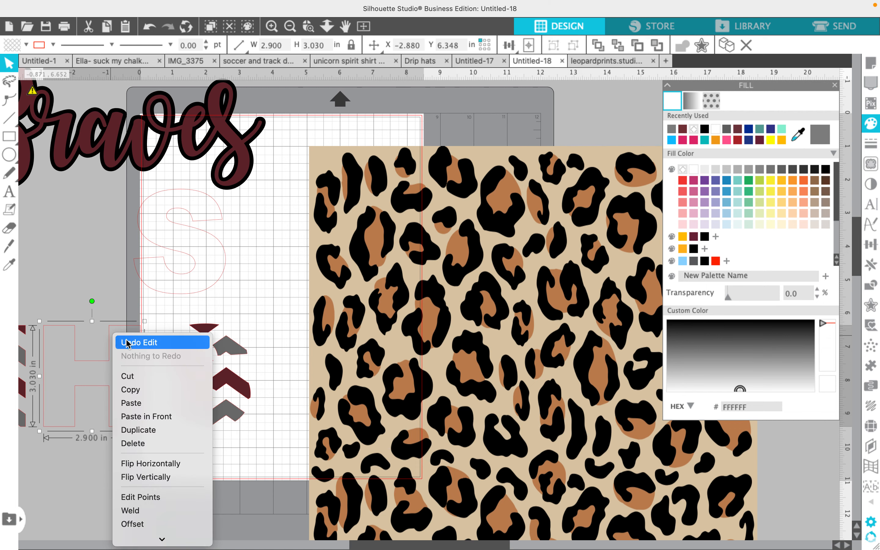
left_click(156, 430)
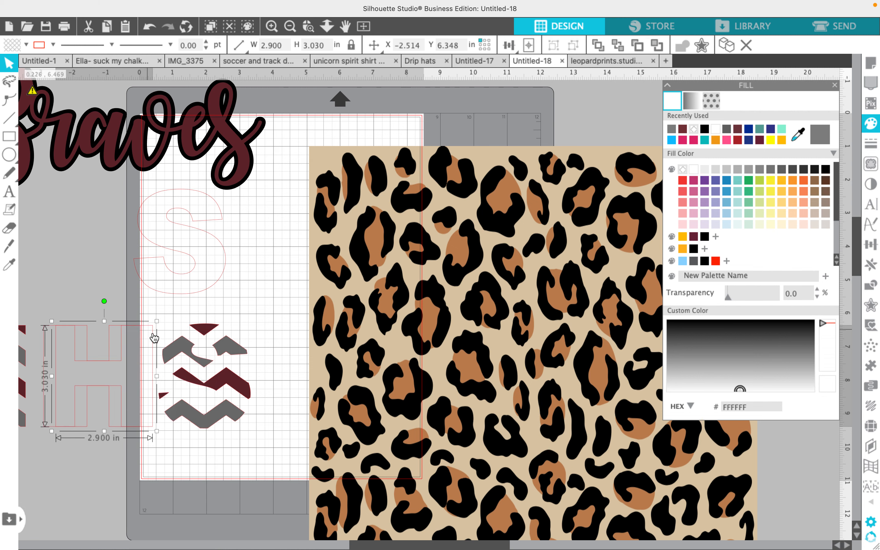
left_click_drag(153, 333, 225, 338)
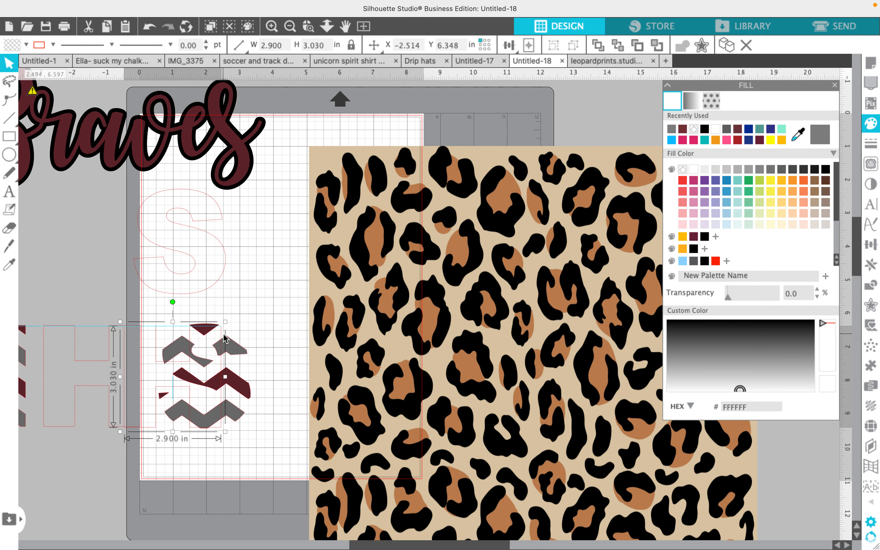
left_click_drag(286, 334, 502, 240)
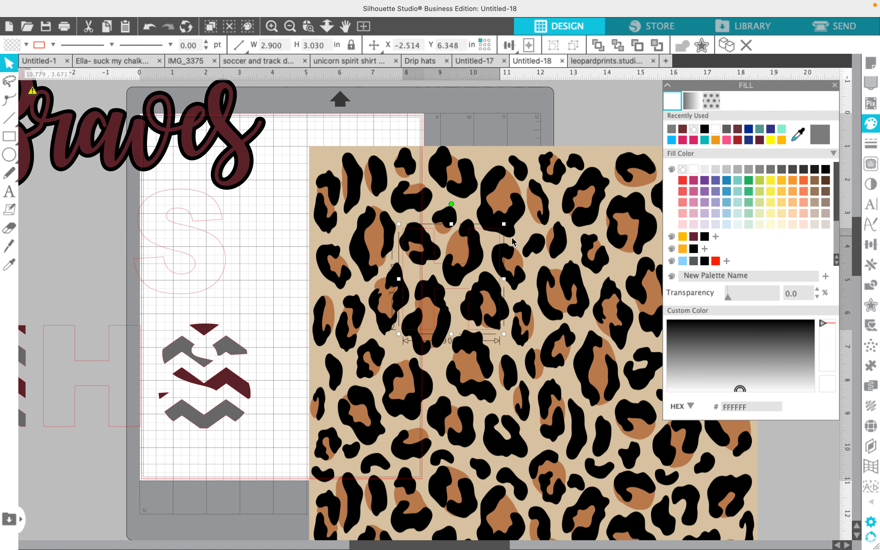
left_click(560, 309)
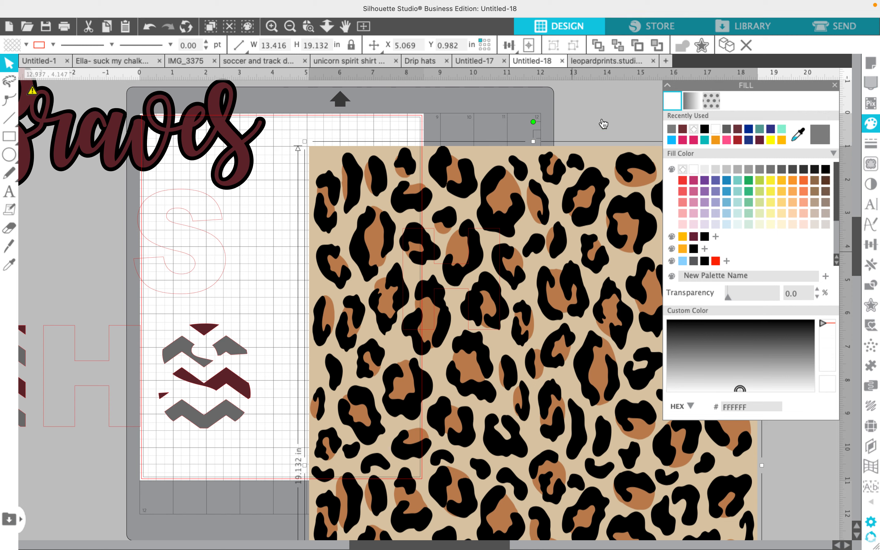
Crop the leopard pattern to the duplicated H outline lying over it
left_click(603, 48)
left_click(299, 183)
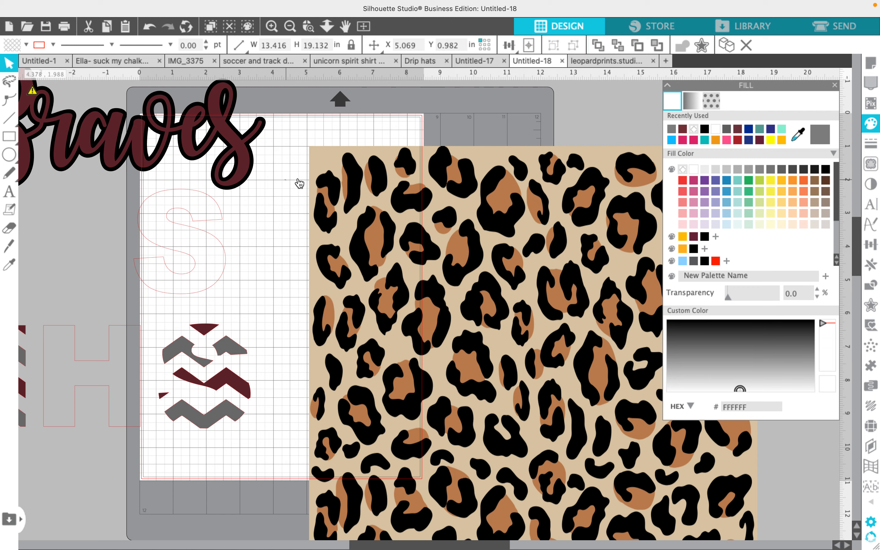
left_click_drag(298, 183, 608, 398)
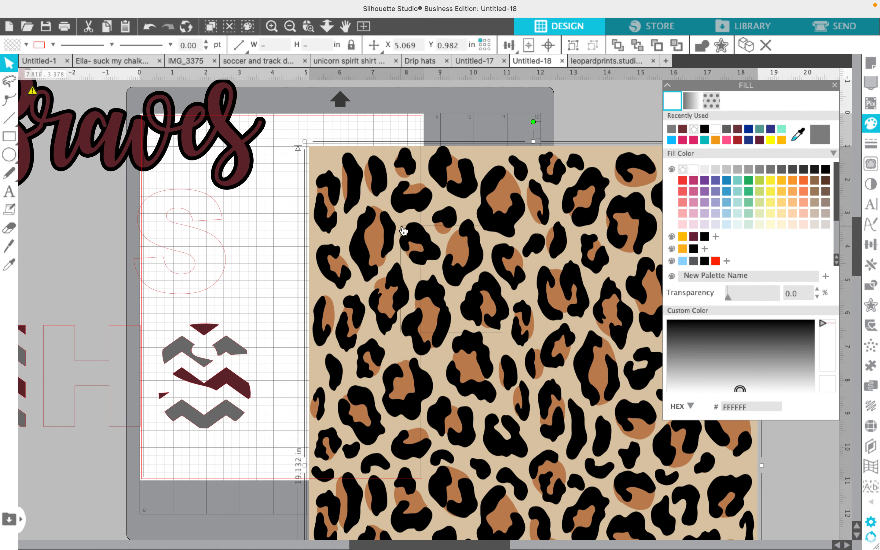
left_click(873, 290)
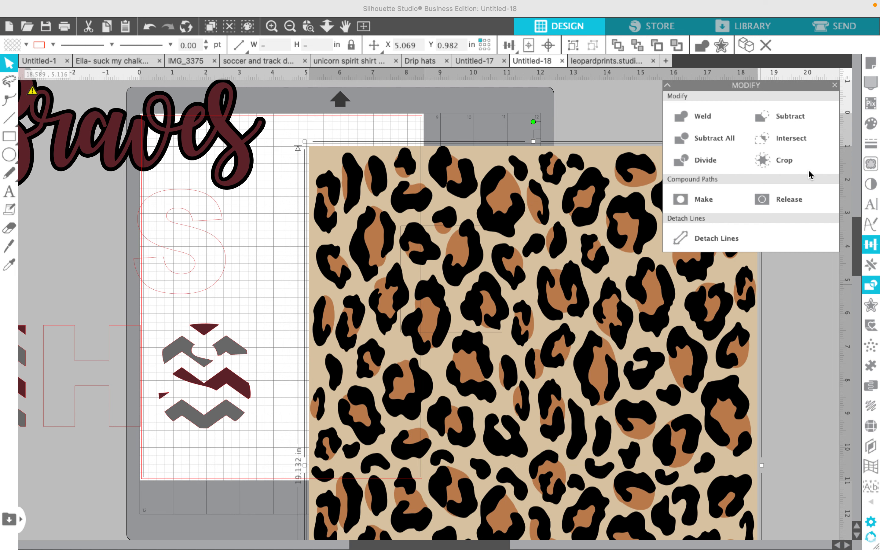
left_click(778, 163)
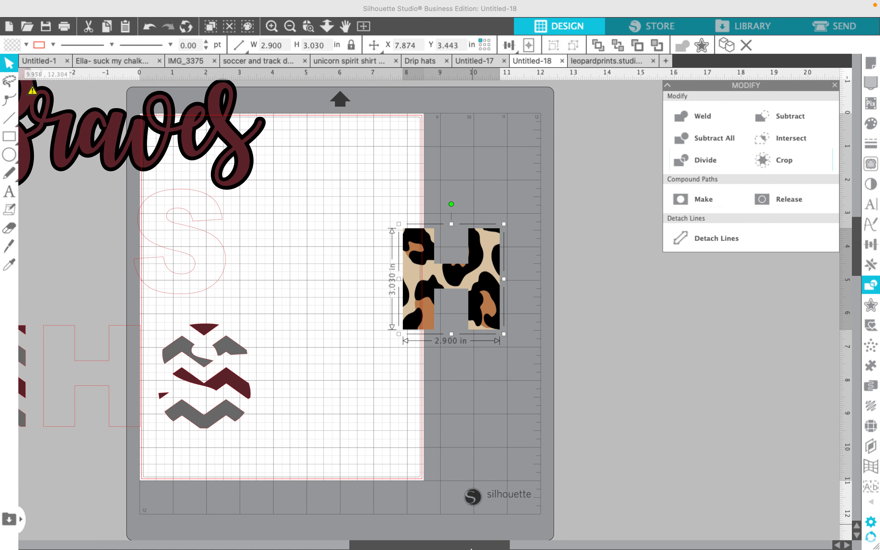
Move the leopard H exactly over the H outline between the two chevron letters and delete that outline
scroll(587, 305, "left", 5)
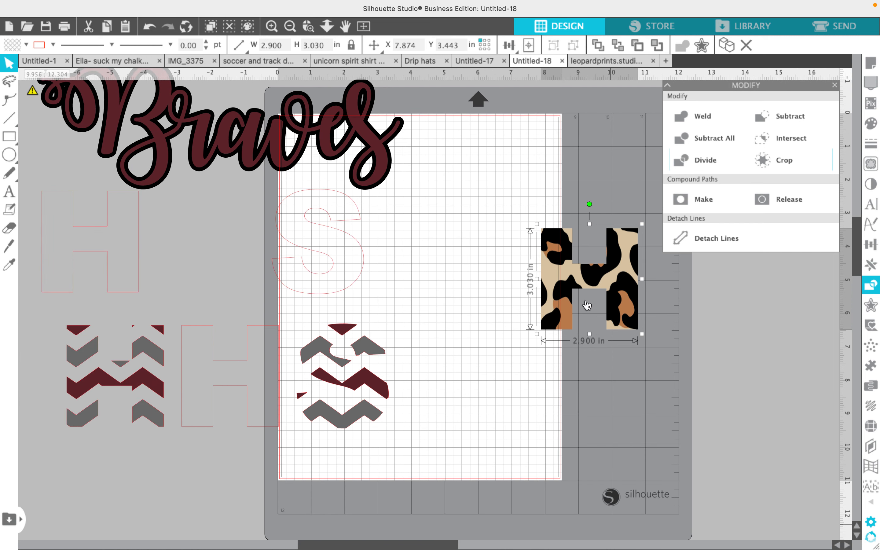
left_click_drag(596, 243, 237, 340)
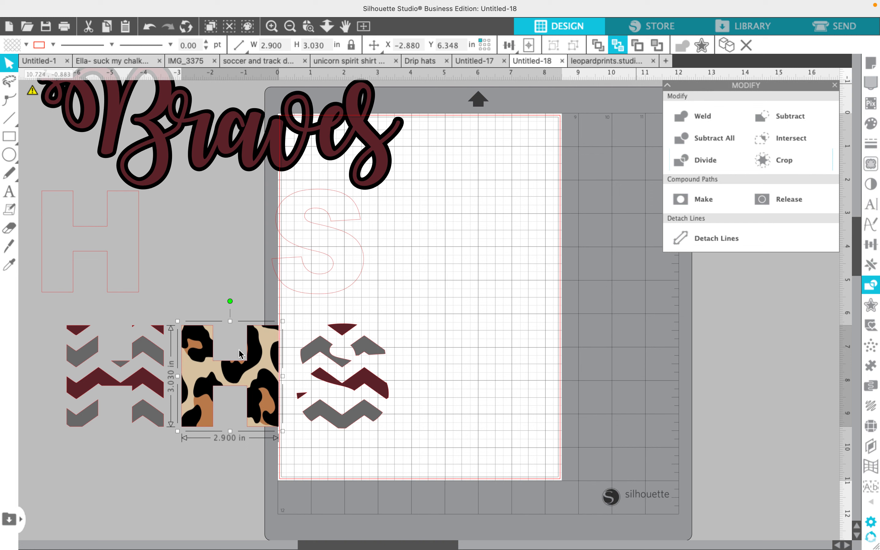
left_click(292, 331)
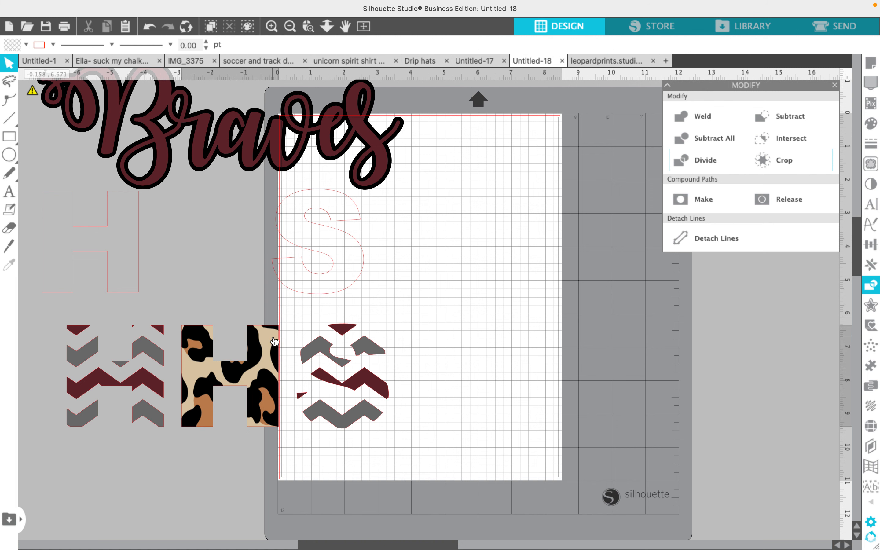
left_click(274, 341)
key("Delete")
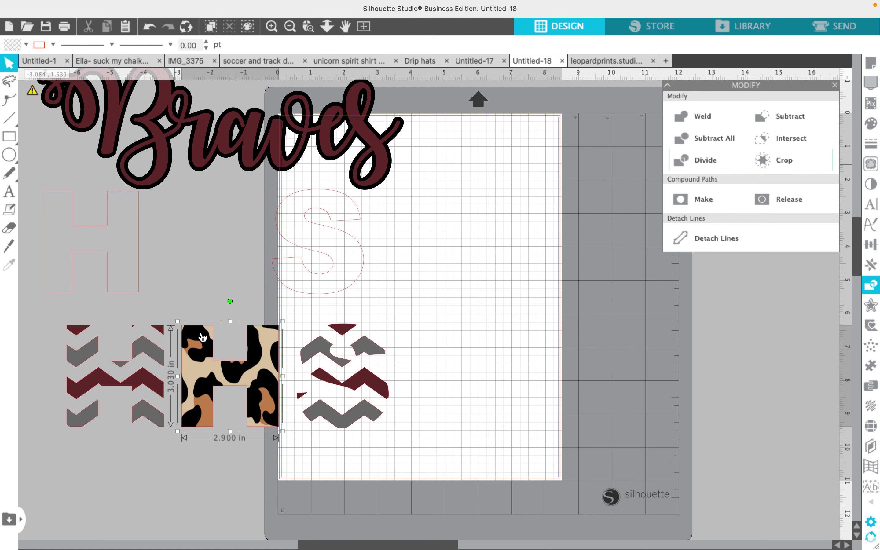
left_click(218, 327)
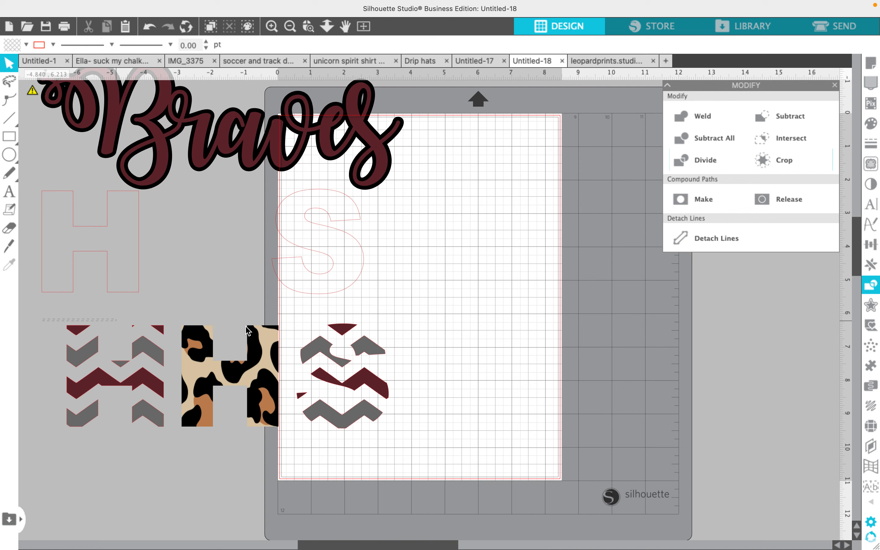
Group the chevron H, leopard H and chevron S into one object
left_click_drag(247, 330, 421, 471)
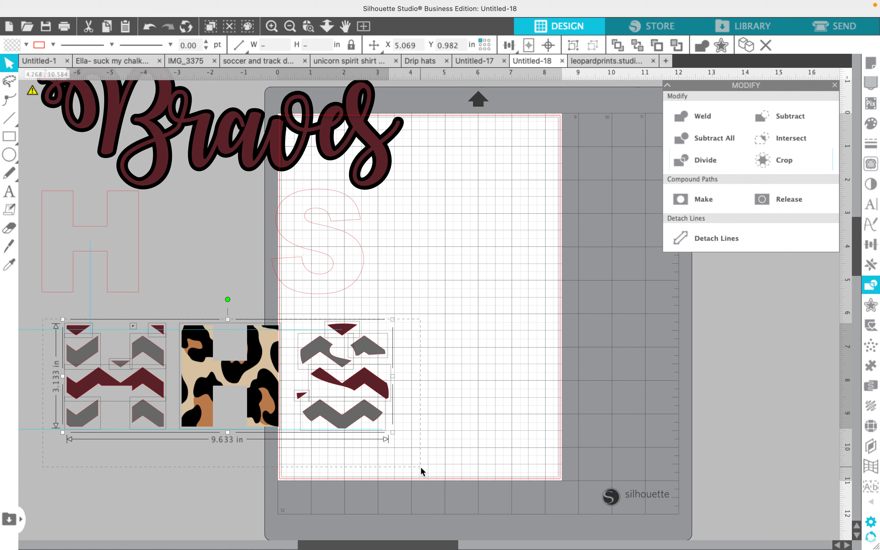
right_click(247, 354)
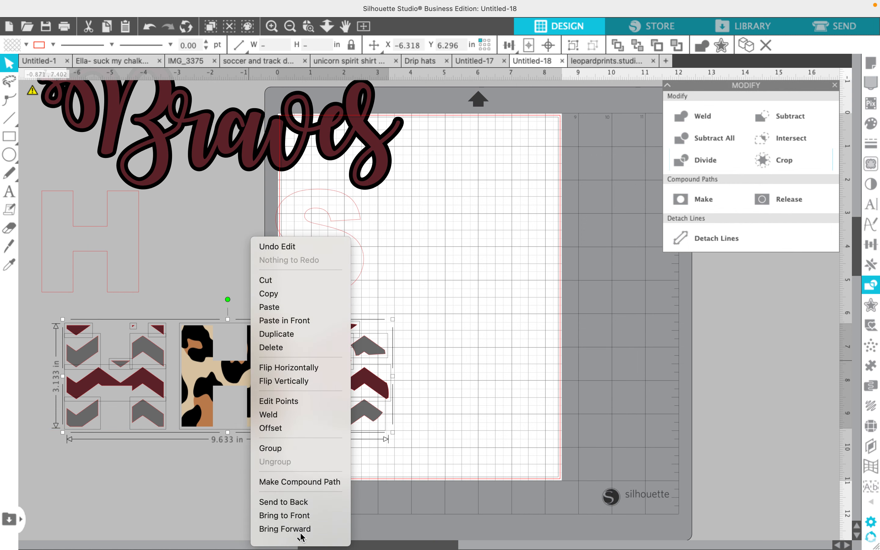
left_click(287, 435)
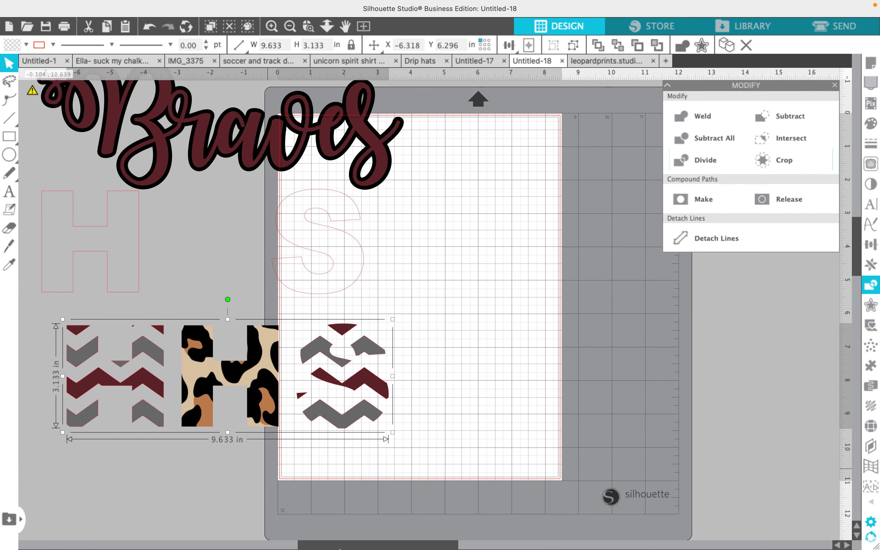
Group the empty H and S outlines that sit between the Braves script and the patterned letters
left_click_drag(330, 547, 279, 548)
left_click_drag(128, 200, 154, 321)
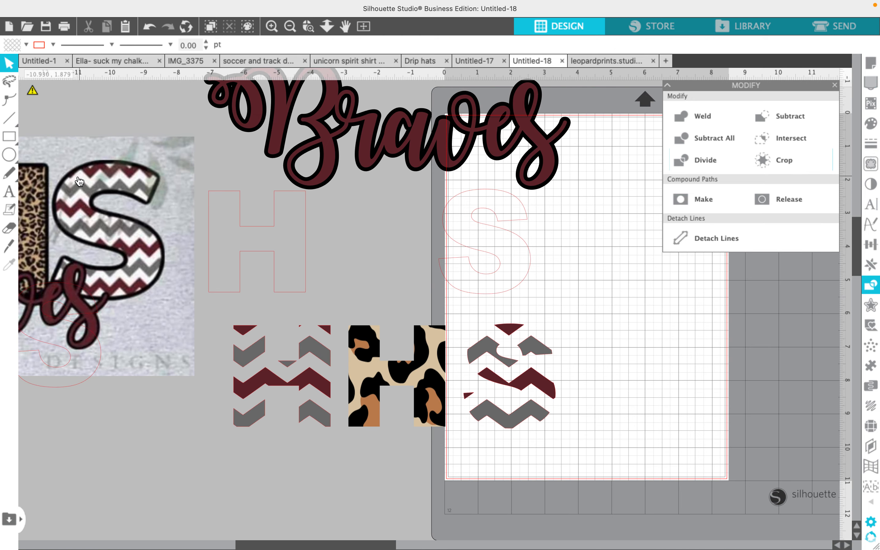
left_click(258, 224)
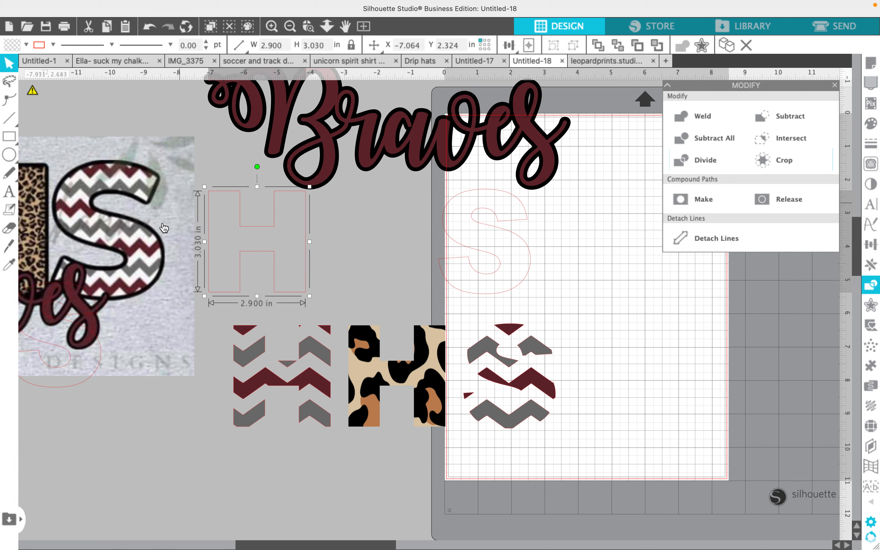
left_click(158, 237)
left_click_drag(158, 237, 548, 269)
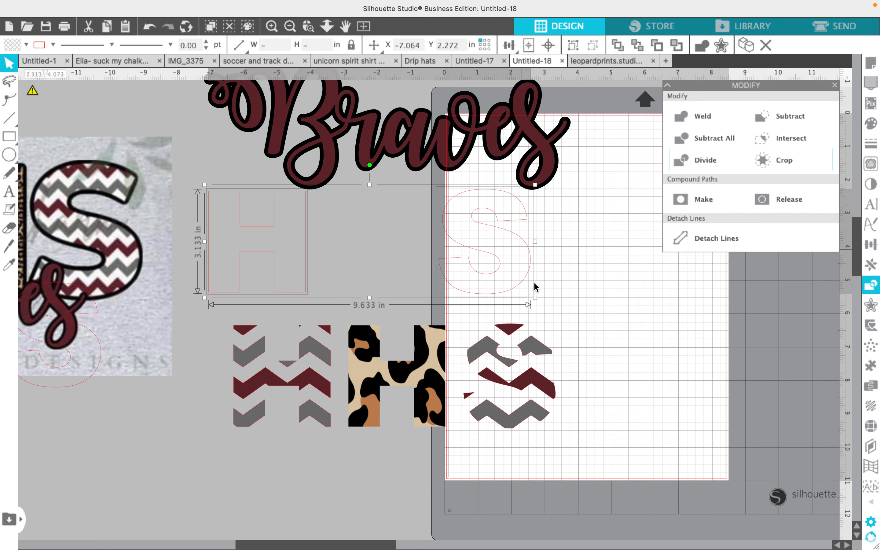
right_click(558, 538)
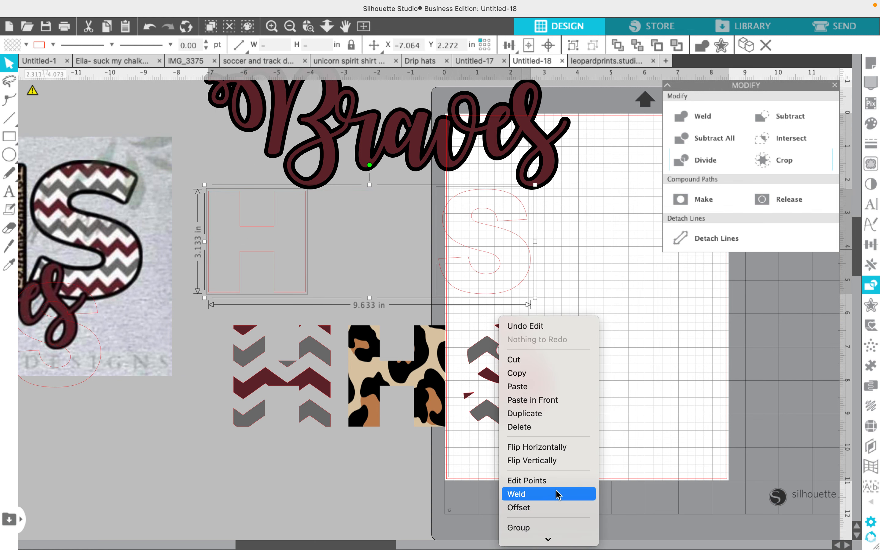
left_click(552, 526)
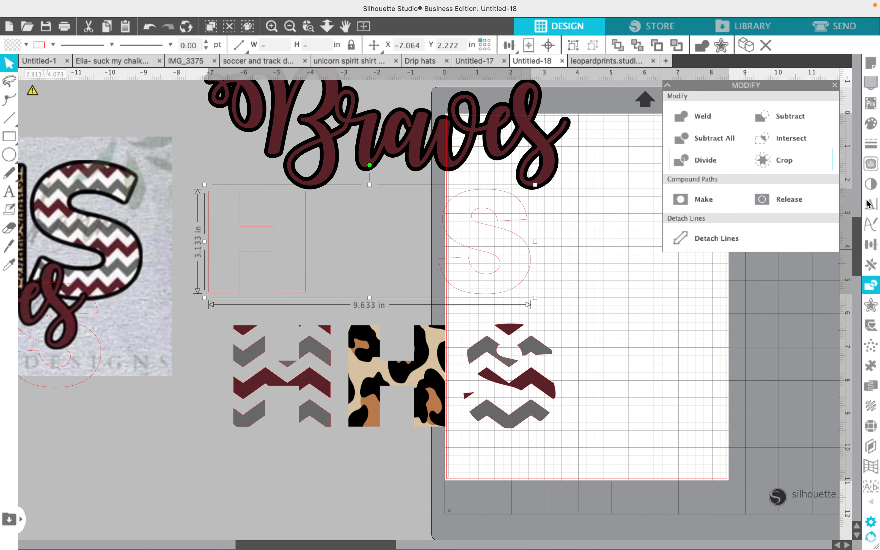
Fill the grouped H and S outlines white and align them behind the chevron H and chevron S
left_click(870, 126)
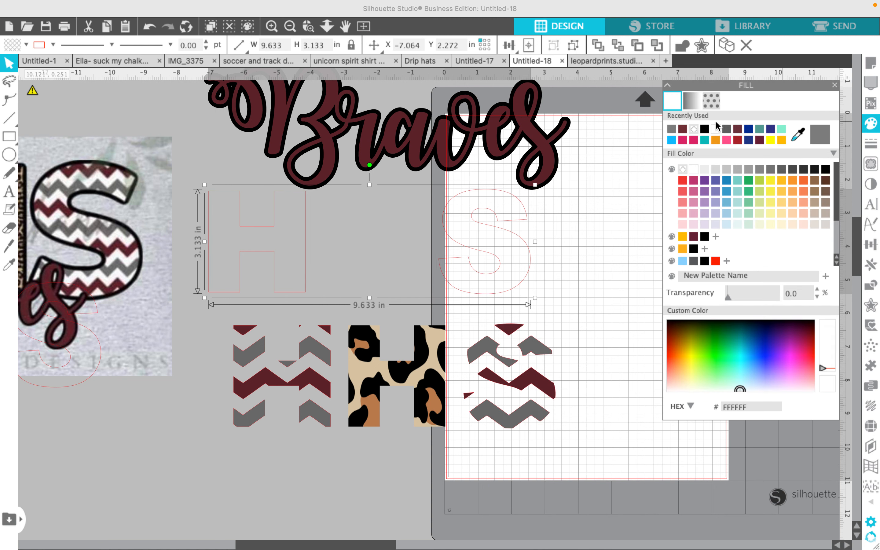
left_click(715, 130)
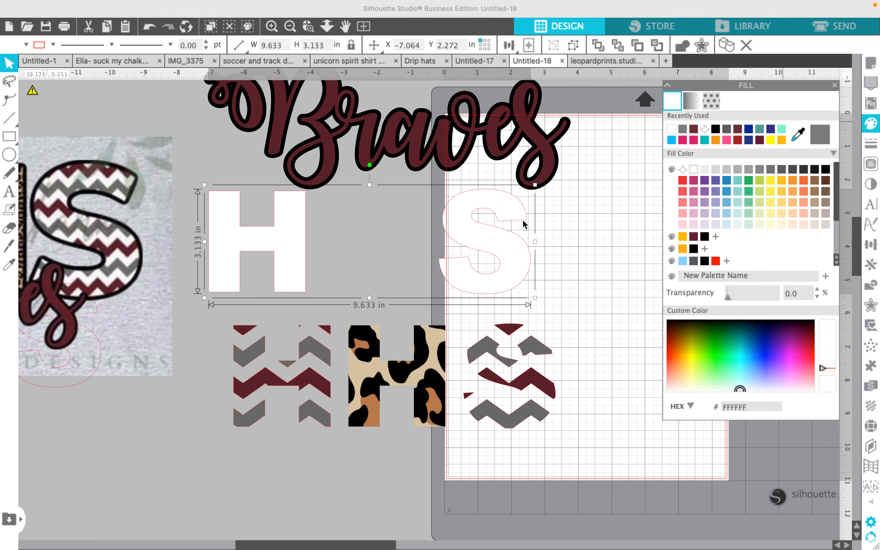
left_click_drag(523, 220, 548, 349)
left_click(608, 350)
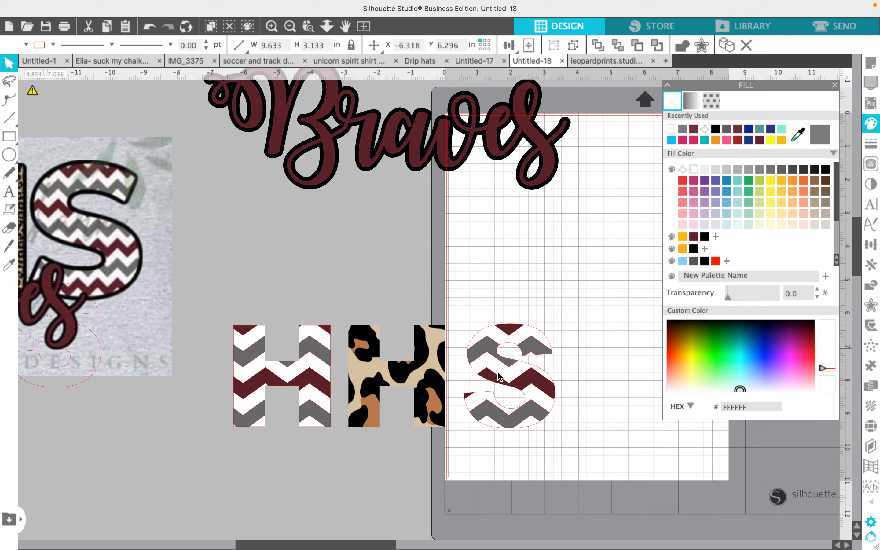
Group the patterned HHS letters together with their white backing letters
left_click(582, 378)
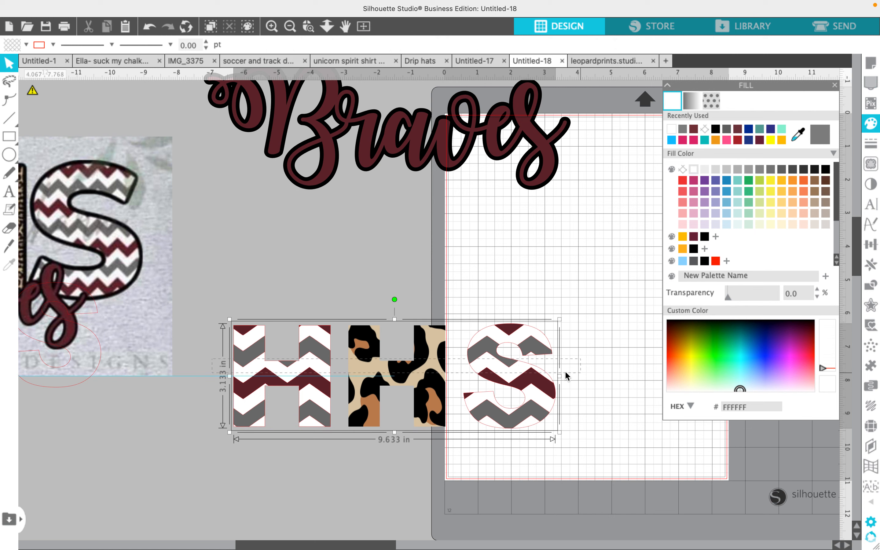
right_click(516, 356)
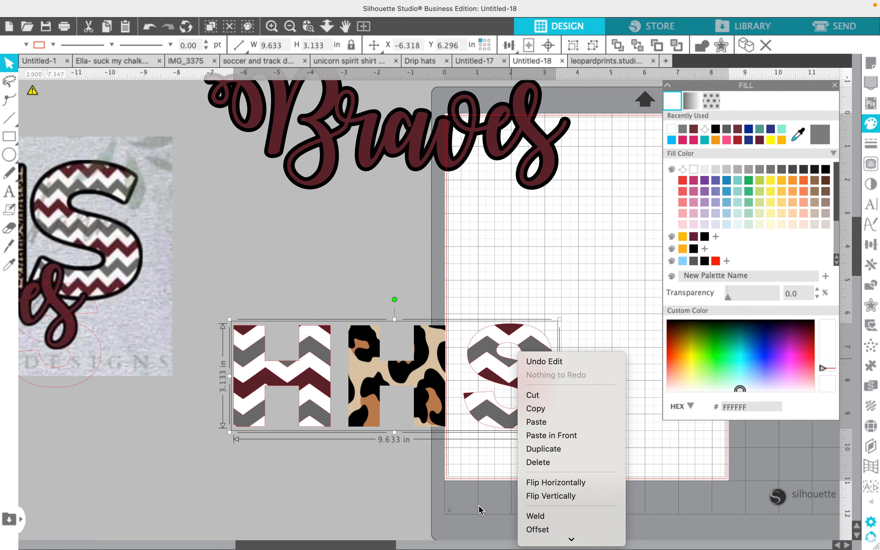
scroll(570, 500, "down", 2)
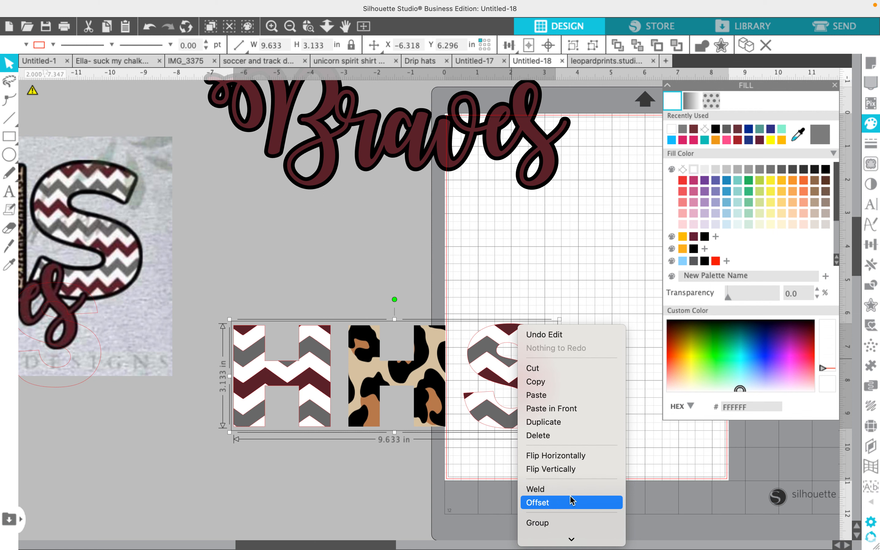
left_click(562, 528)
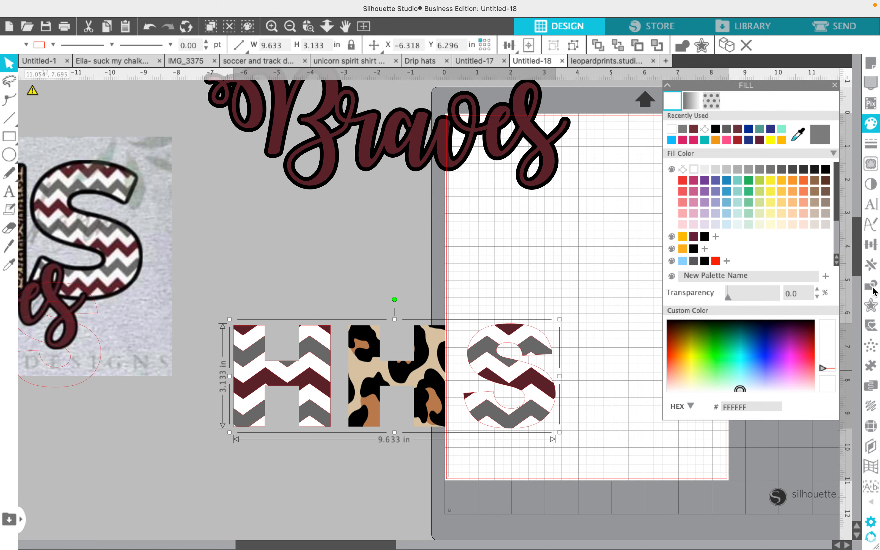
Add an outward 0.060 in offset with rounded corners around the HHS letters and fill it black
left_click(870, 307)
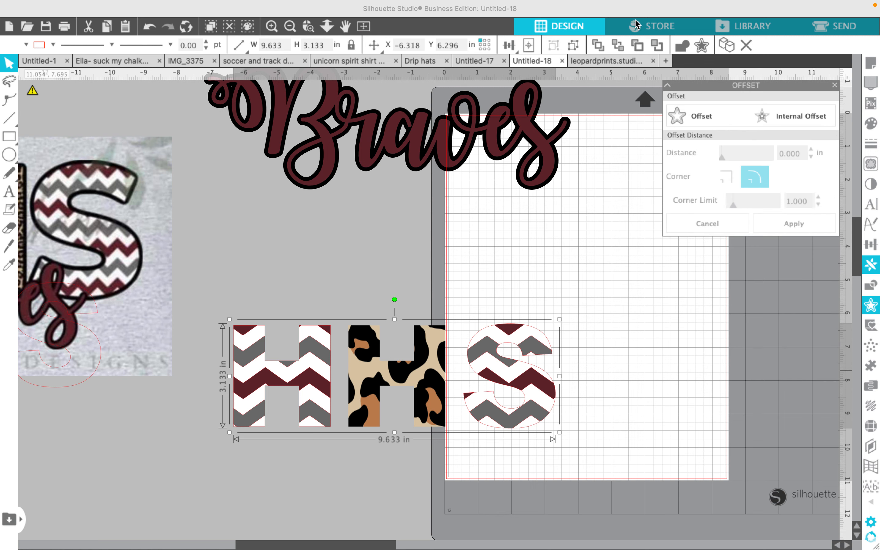
left_click(705, 116)
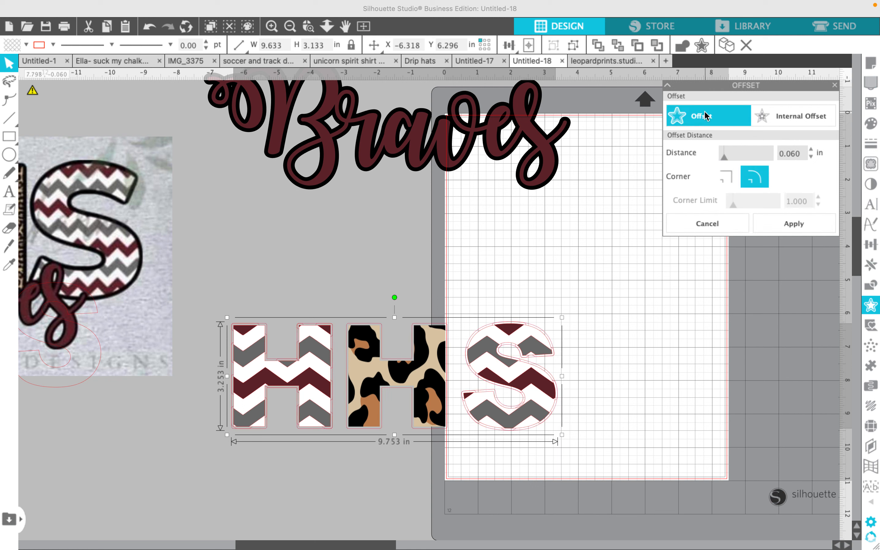
left_click(806, 229)
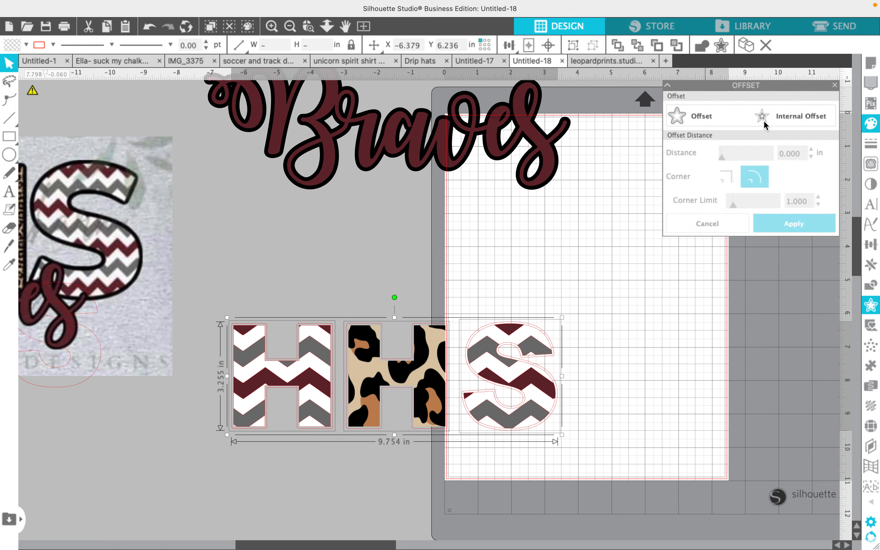
left_click(875, 124)
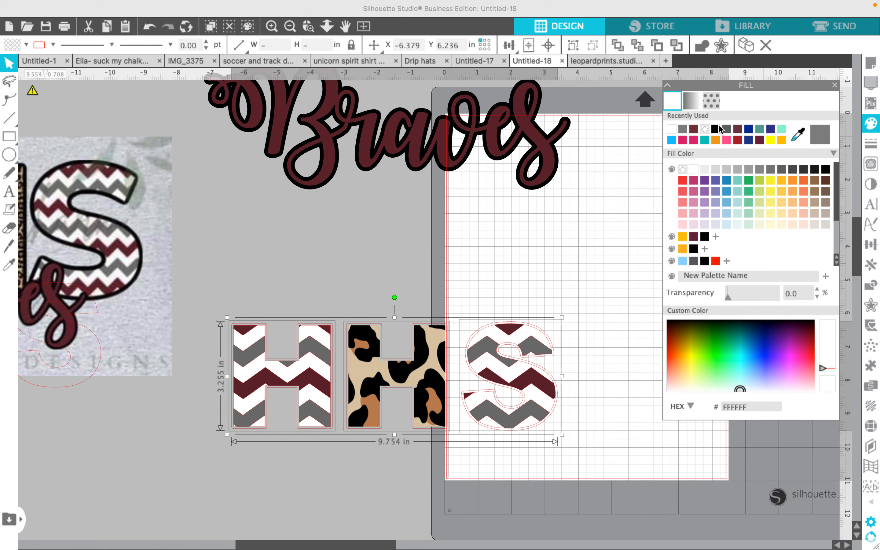
left_click(715, 129)
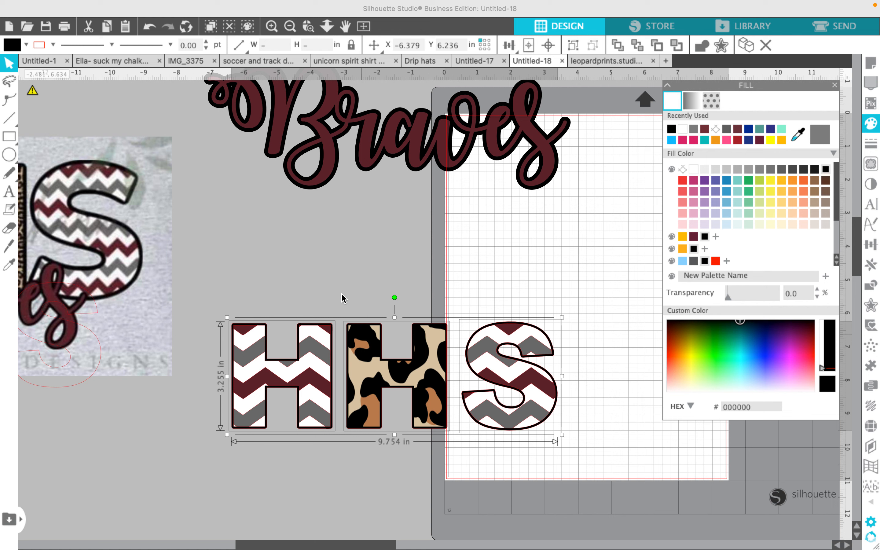
Group the HHS letters with their black offset outlines
left_click(201, 306)
left_click(564, 406)
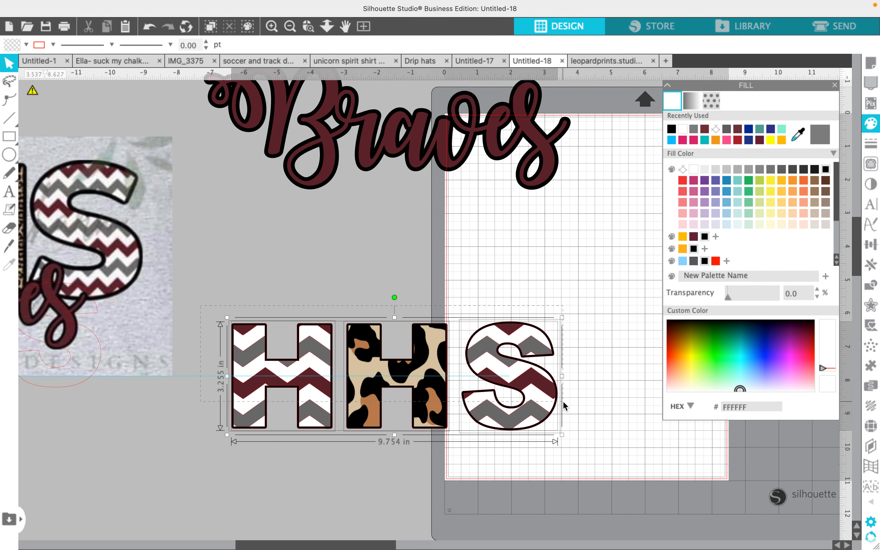
right_click(555, 493)
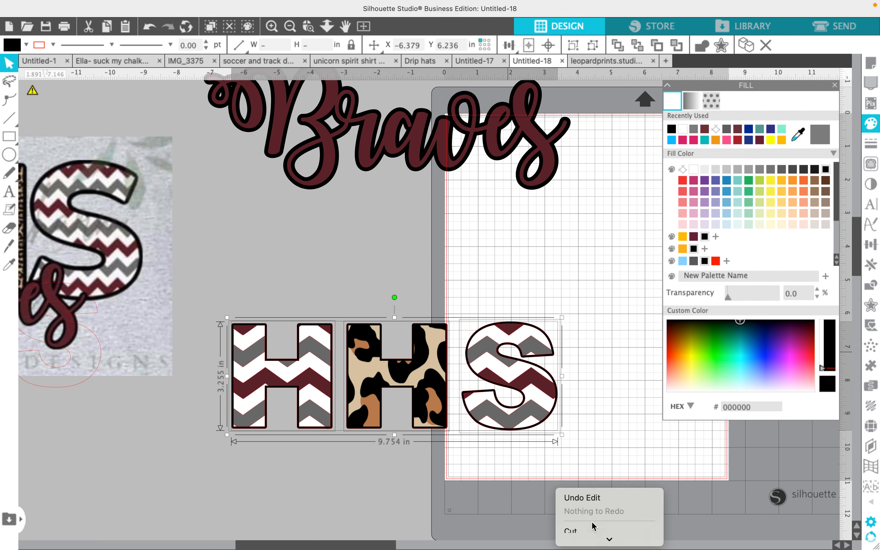
scroll(604, 530, "down", 5)
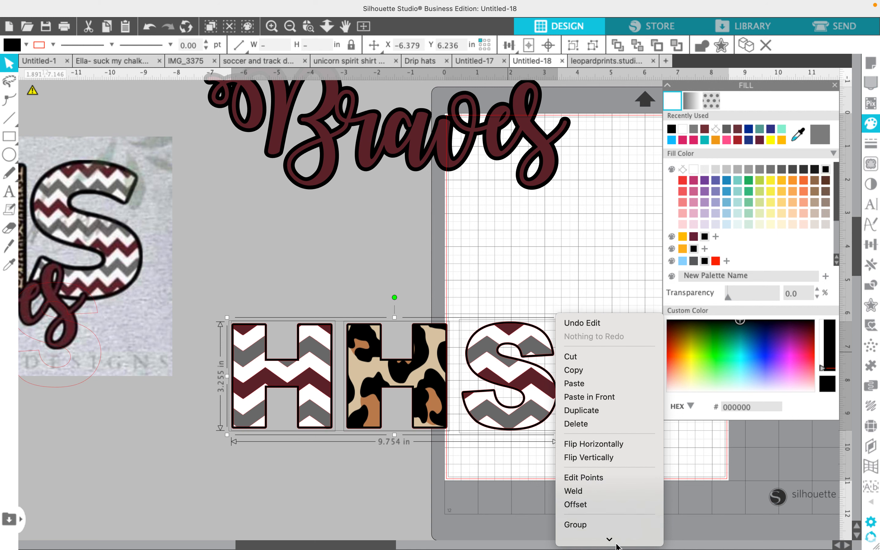
left_click(603, 449)
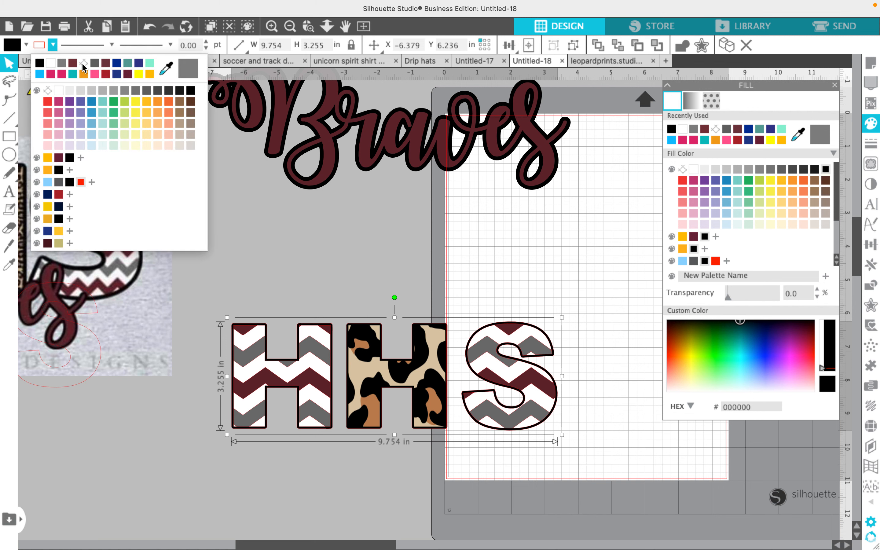
Set the line colour of the grouped HHS lettering to transparent and deselect it
left_click(84, 64)
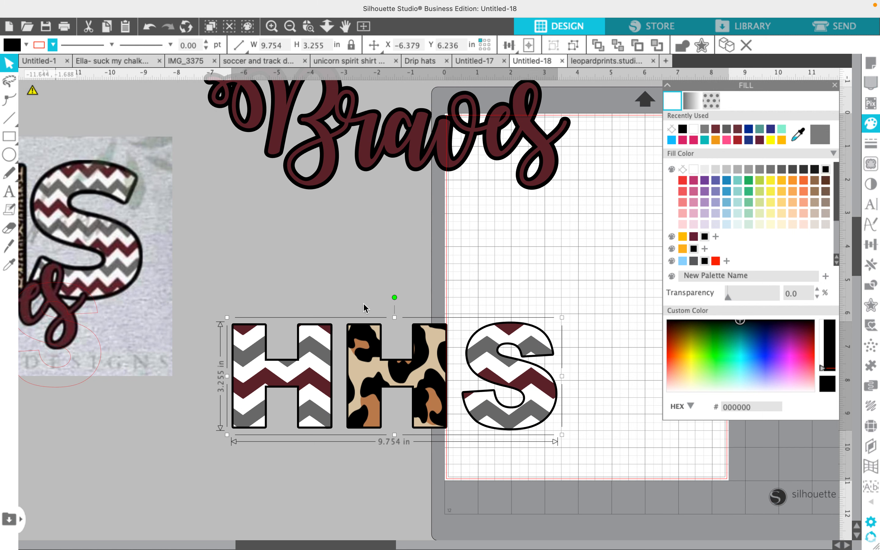
left_click(545, 420)
left_click(544, 422)
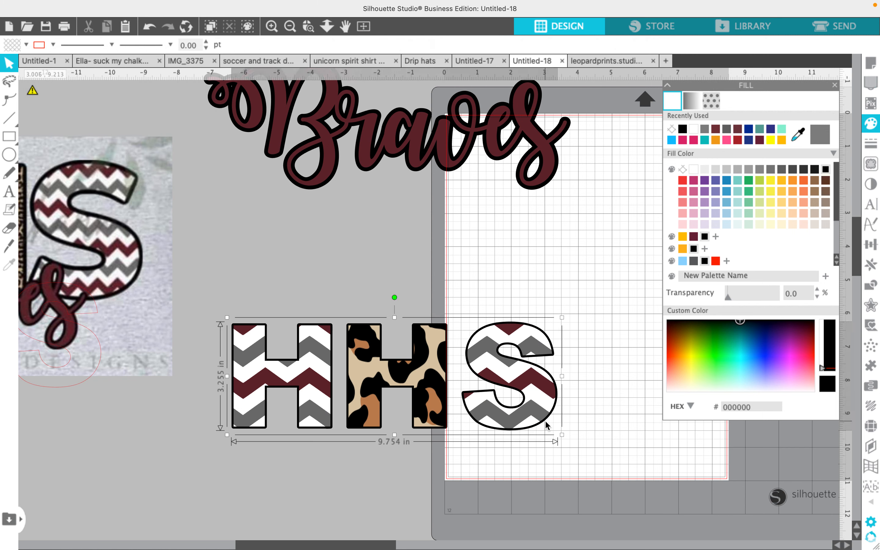
Move the HHS lettering up, pull the reference image off the leftover unfilled HHS outline text, and delete that text
left_click_drag(545, 425, 541, 329)
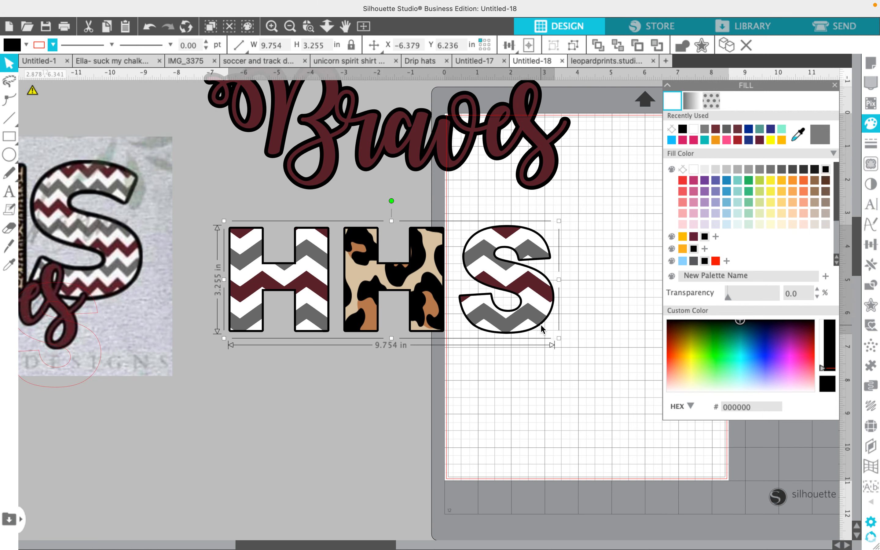
left_click_drag(124, 261, 559, 298)
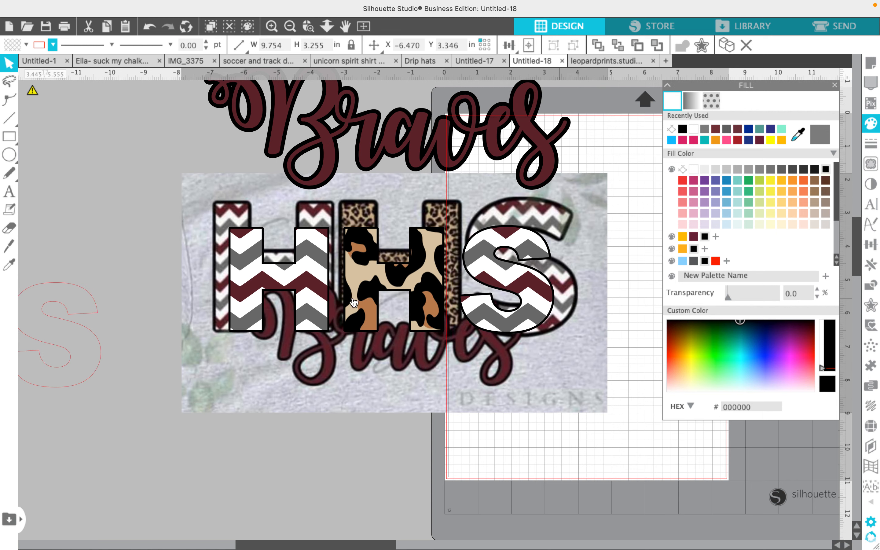
left_click(81, 301)
left_click(91, 303)
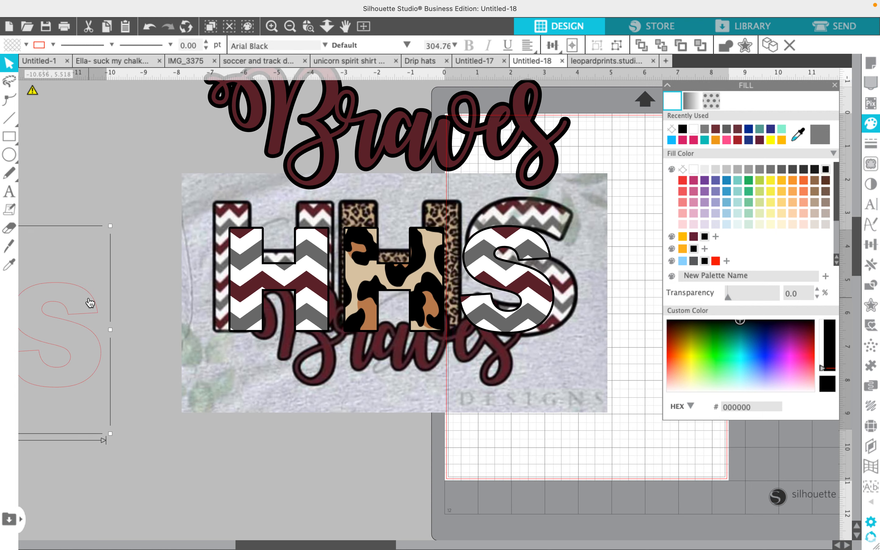
Scale the reference image down to about 7.52 in wide and place it beside the artwork
left_click_drag(168, 181, 7, 125)
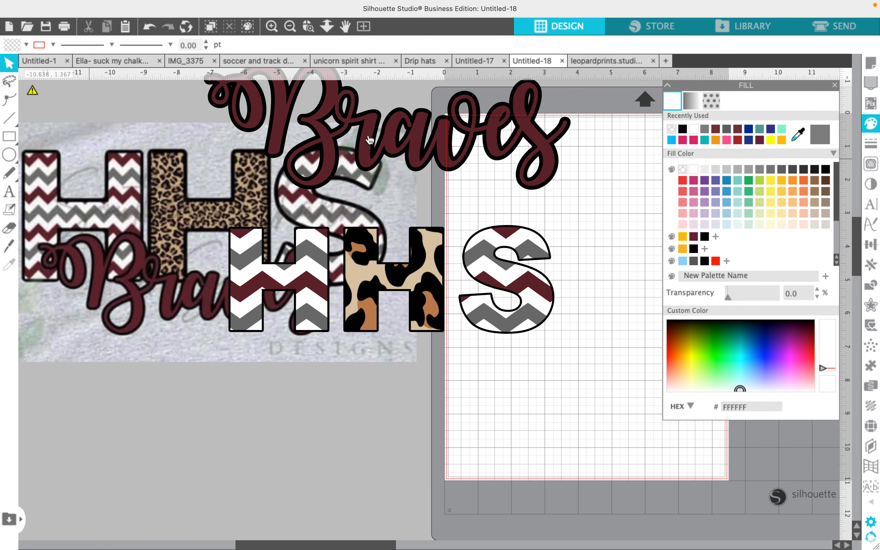
left_click_drag(420, 119, 222, 174)
left_click_drag(146, 295, 181, 182)
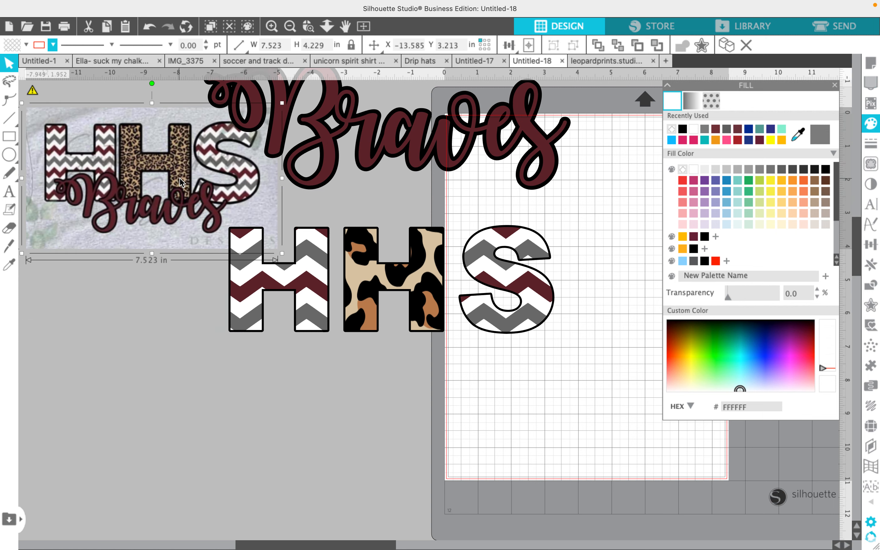
Overlay the Braves script on the patterned HHS letters and bring the script to the front
left_click_drag(384, 283, 488, 233)
left_click(597, 163)
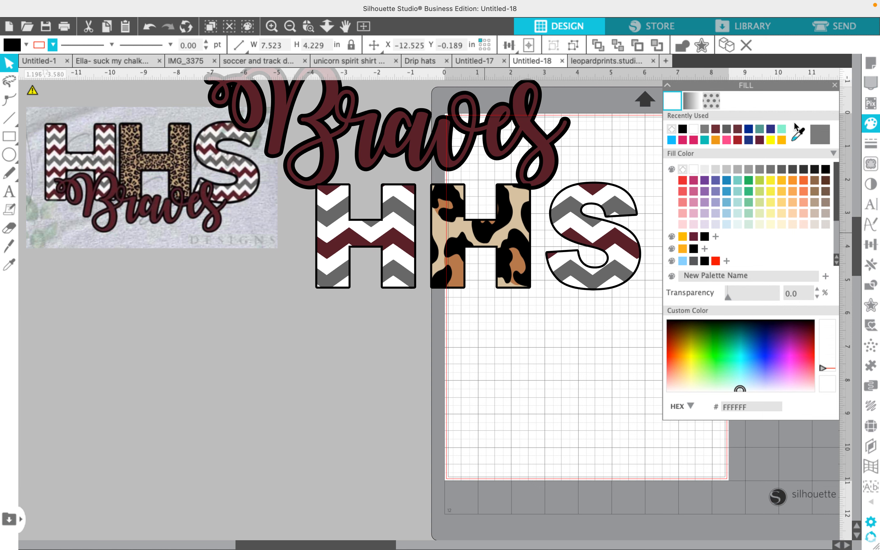
left_click(834, 85)
left_click(531, 115)
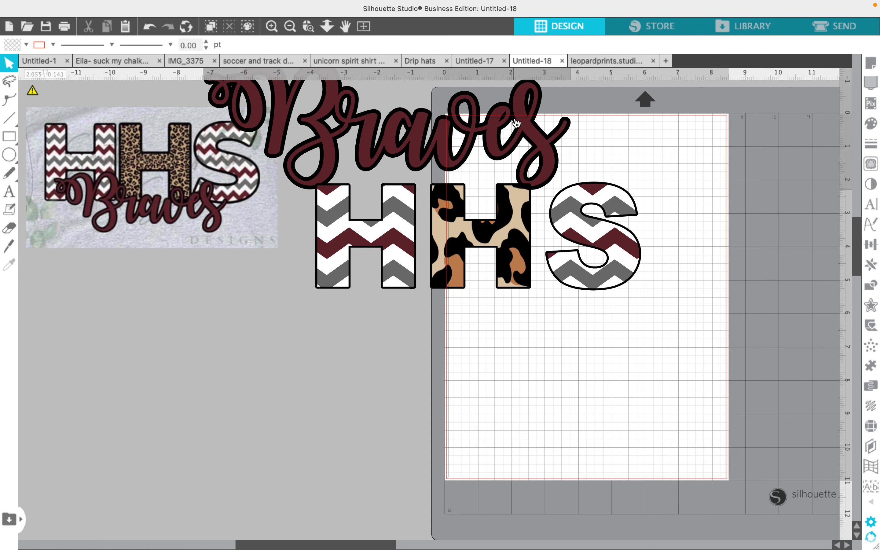
left_click_drag(527, 109, 615, 213)
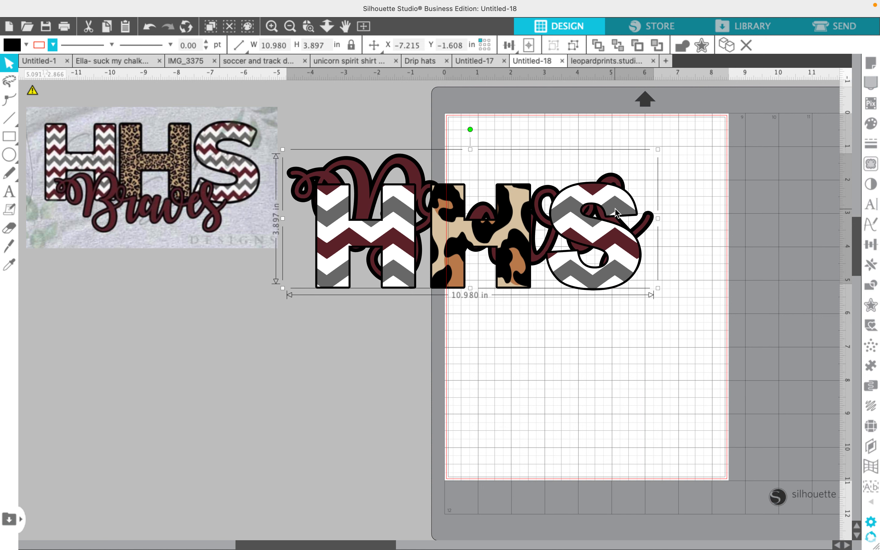
left_click(597, 45)
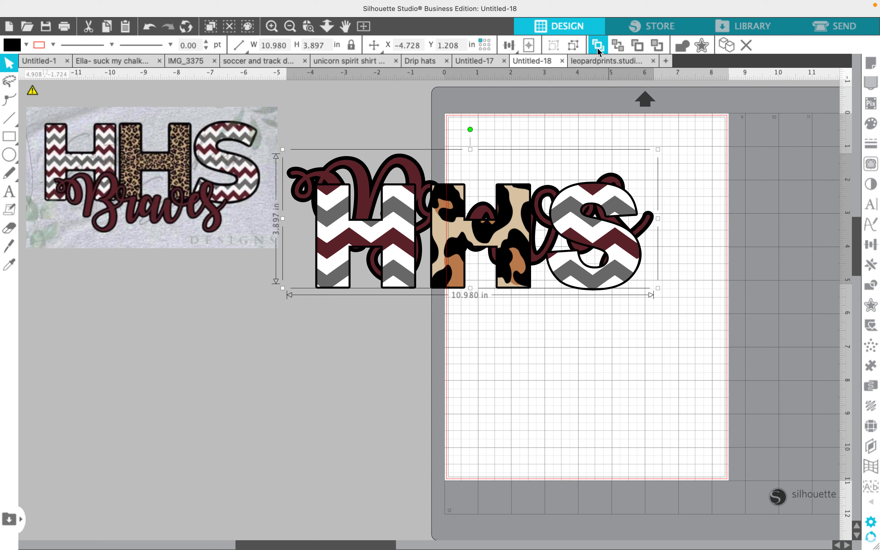
left_click(596, 48)
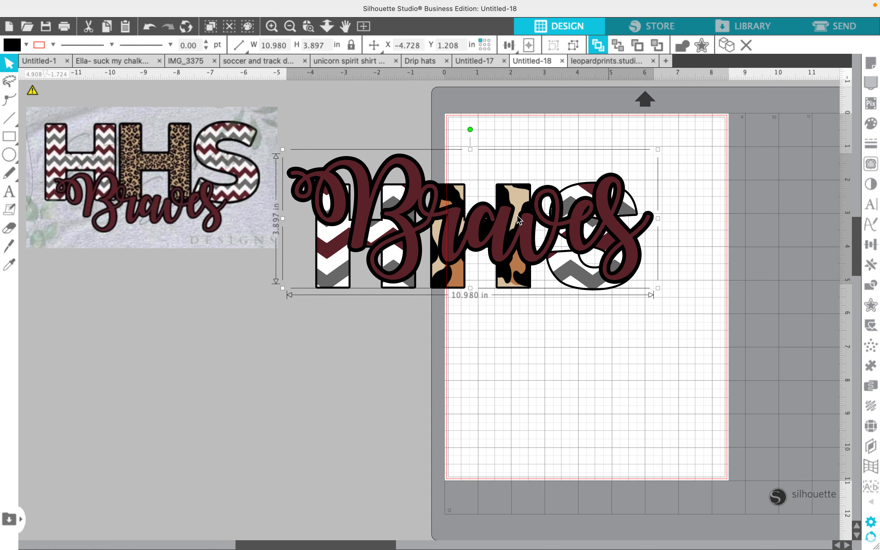
Scale the Braves script to about 8.98 in wide and position it across the lower part of the HHS letters
left_click_drag(518, 220, 528, 315)
left_click_drag(635, 254, 575, 275)
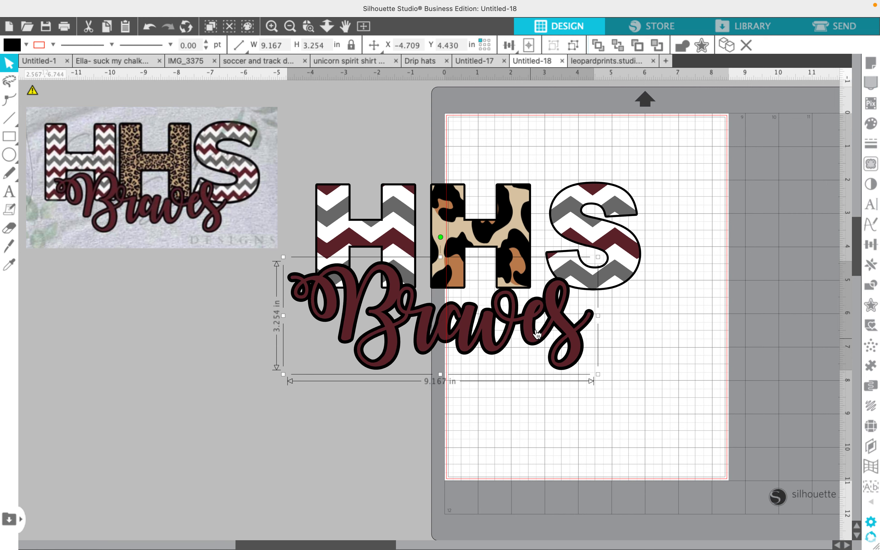
left_click_drag(532, 337, 566, 322)
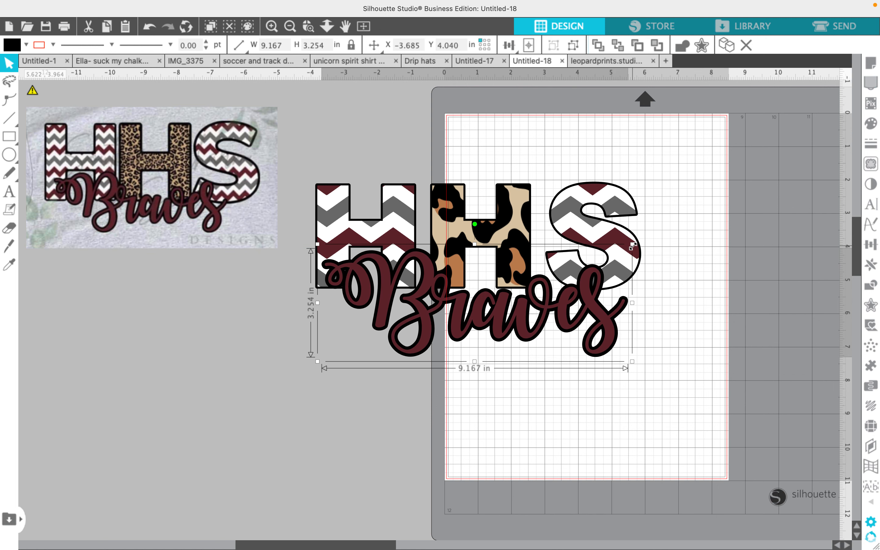
left_click_drag(633, 246, 629, 255)
left_click_drag(594, 319, 596, 316)
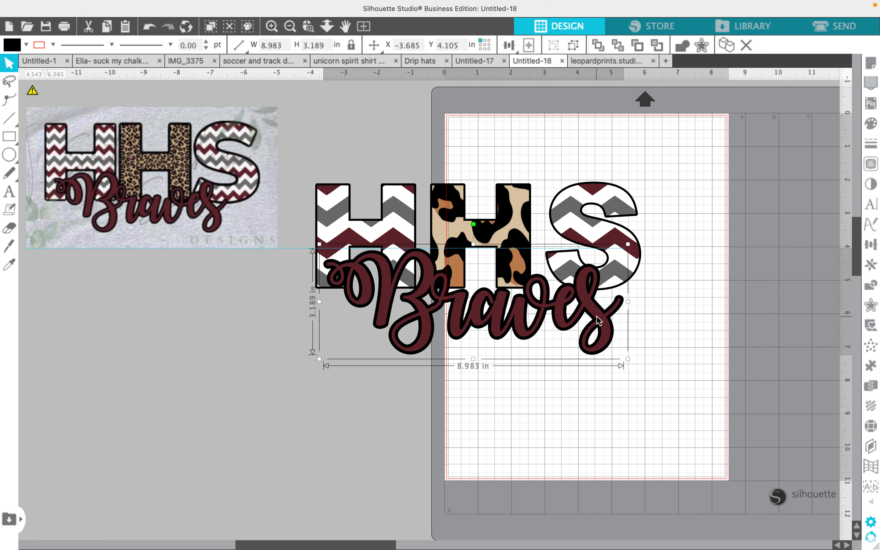
left_click(647, 411)
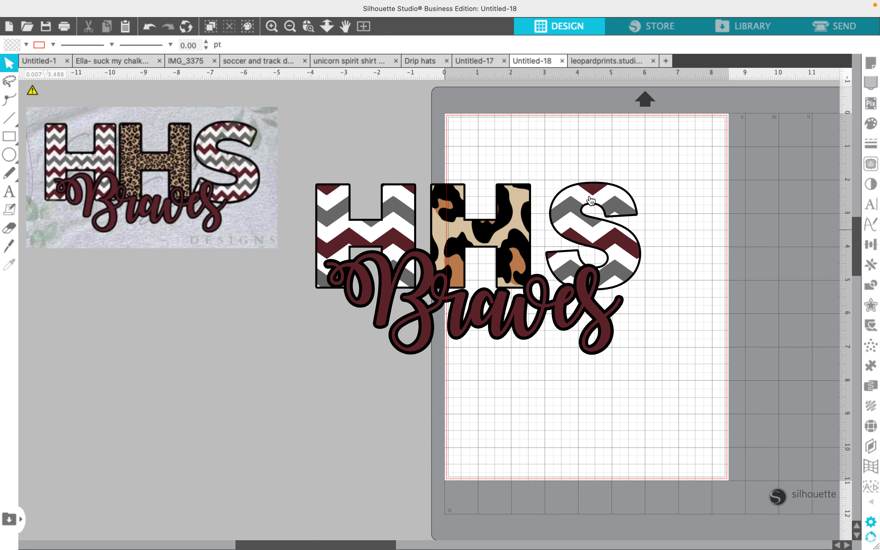
Centre the Braves script horizontally with the HHS lettering and deselect both
left_click_drag(493, 154, 505, 371)
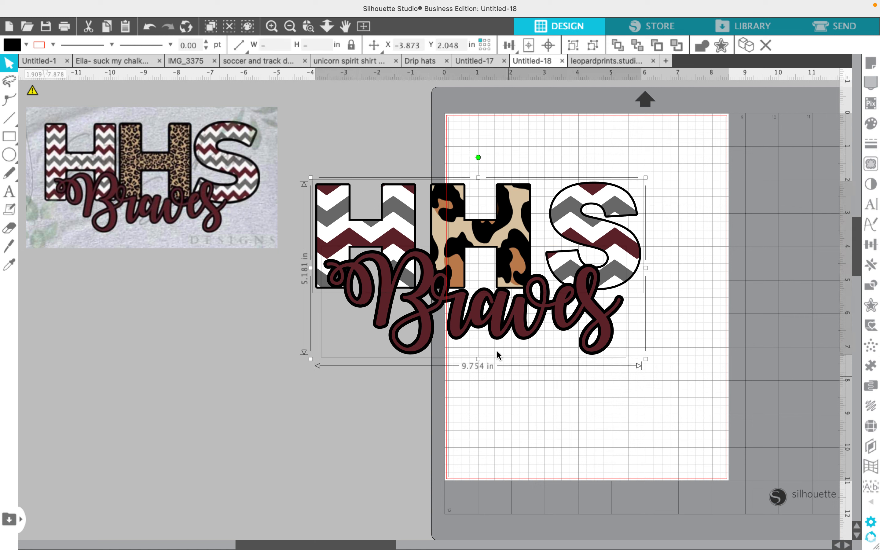
left_click(507, 50)
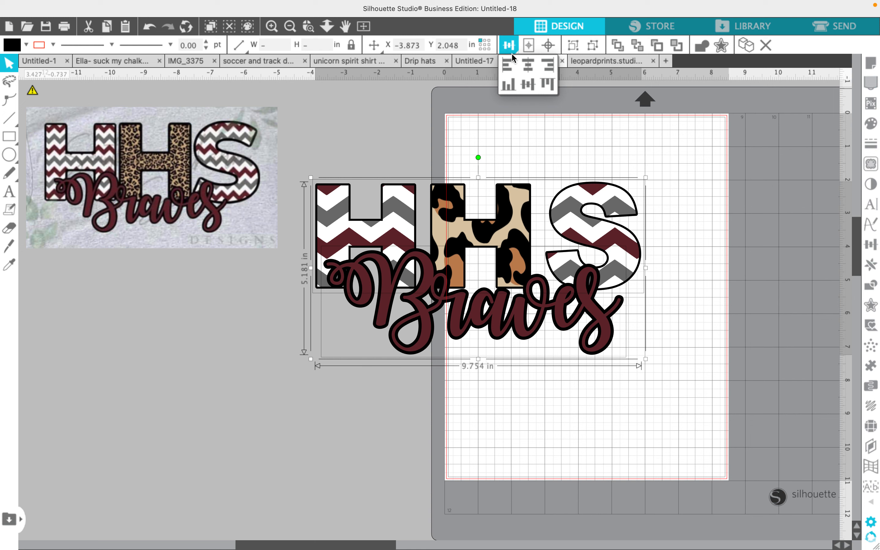
left_click(529, 69)
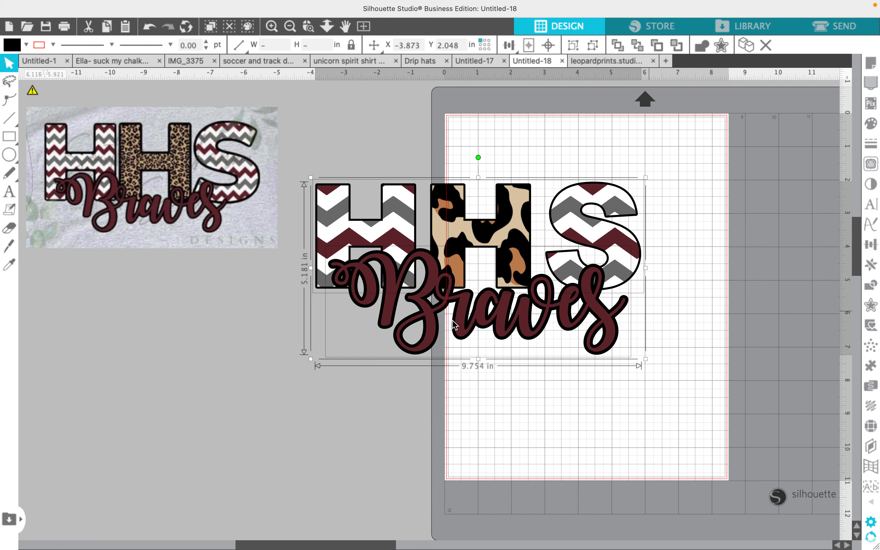
left_click(708, 285)
Add an outward 0.040 in offset with rounded corners around the Braves script
left_click(596, 309)
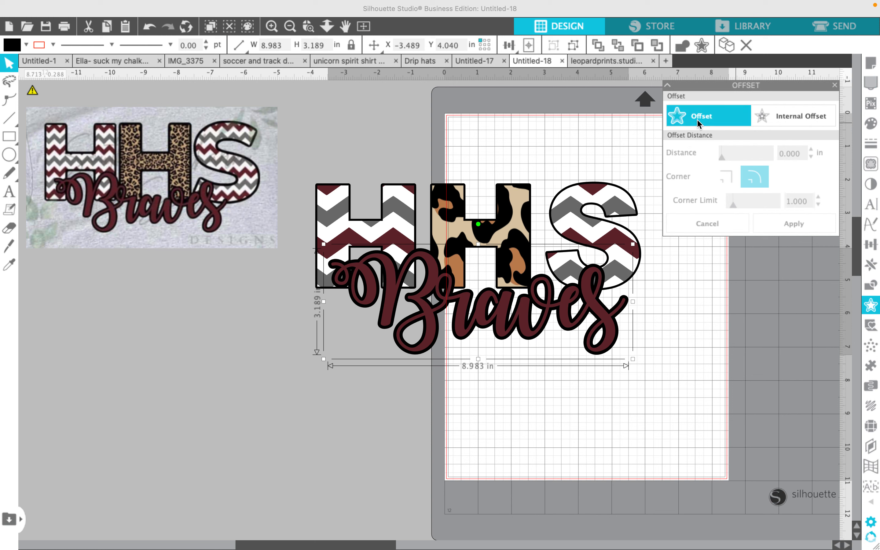
left_click(696, 118)
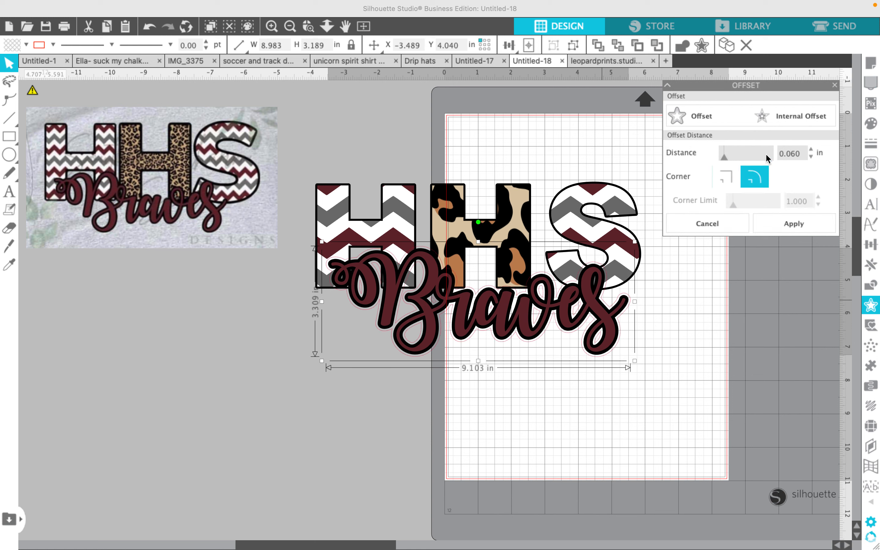
left_click(811, 157)
left_click(811, 157)
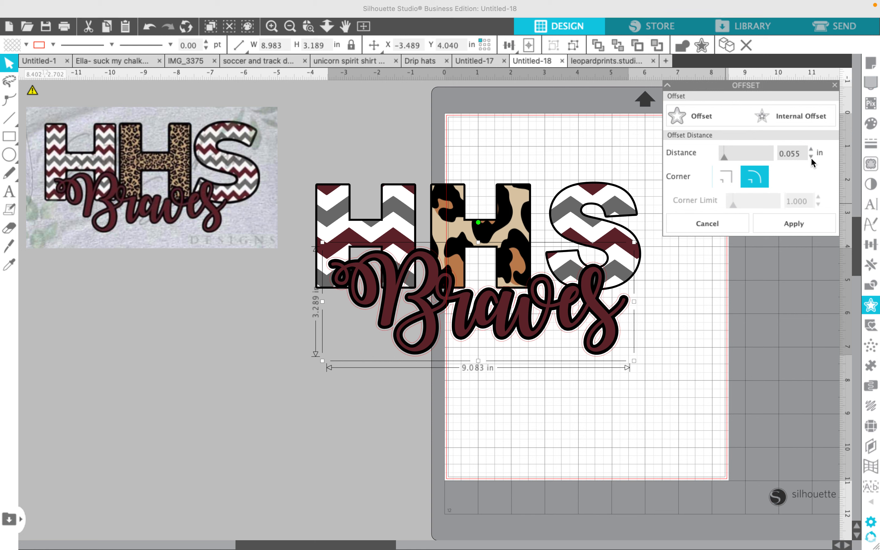
left_click(811, 157)
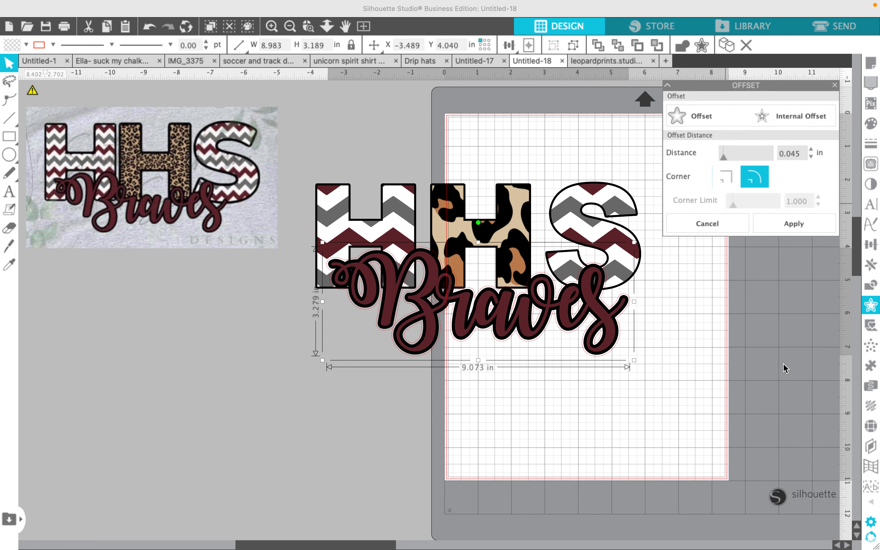
Move the Braves script aside and cut its offset outline out of the HHS letters with Subtract All
left_click(590, 280)
left_click(589, 280)
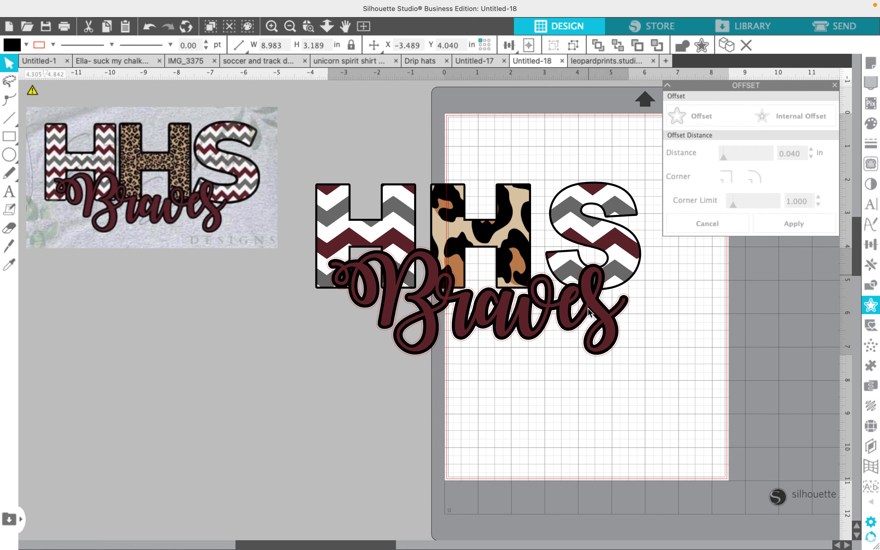
left_click_drag(589, 280, 551, 459)
left_click(252, 360)
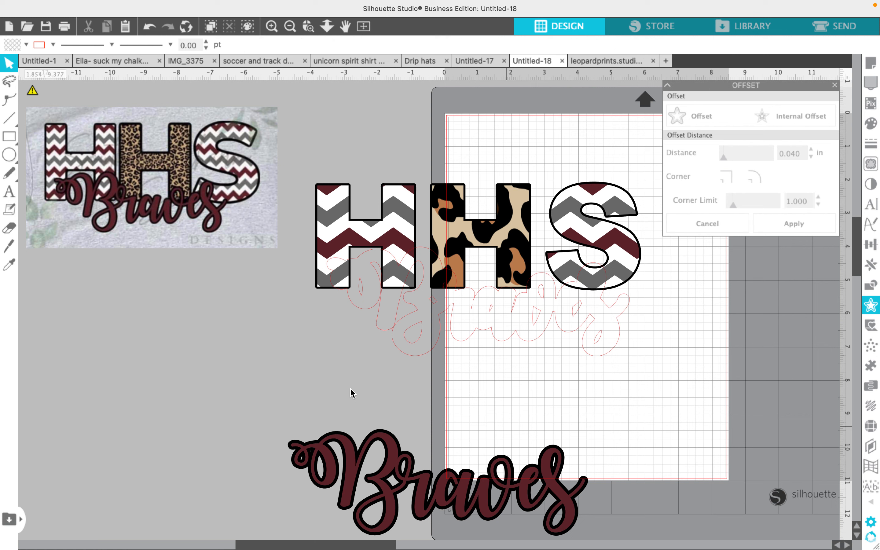
left_click_drag(683, 344, 690, 250)
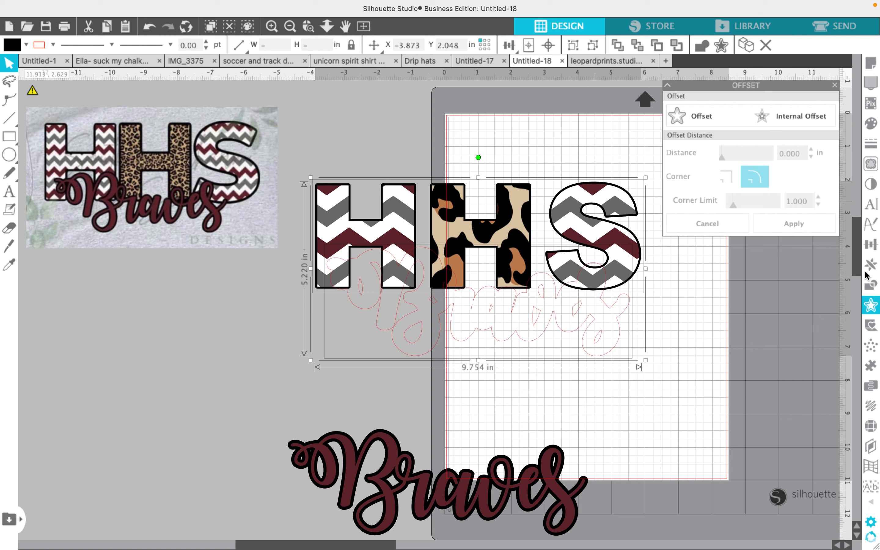
left_click(873, 288)
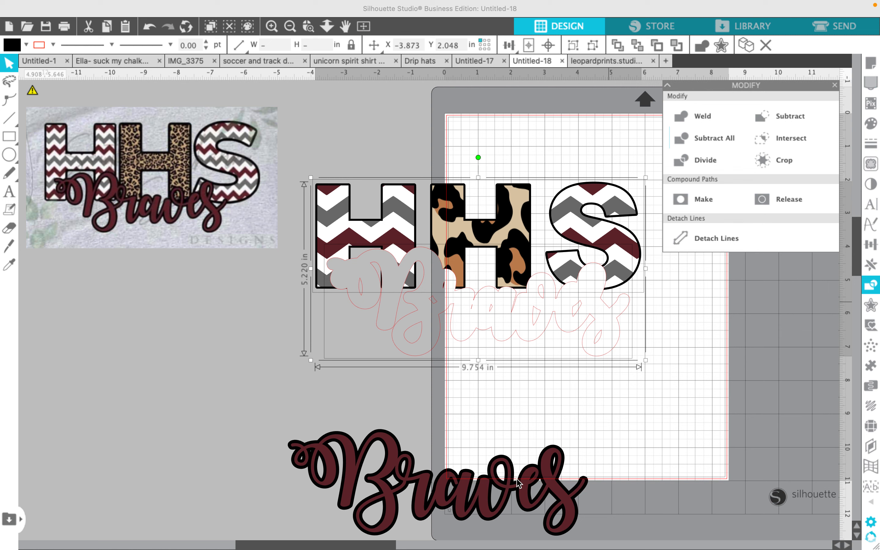
Return the Braves script to its place over the HHS letters and delete the offset outline around it
left_click_drag(518, 481, 560, 310)
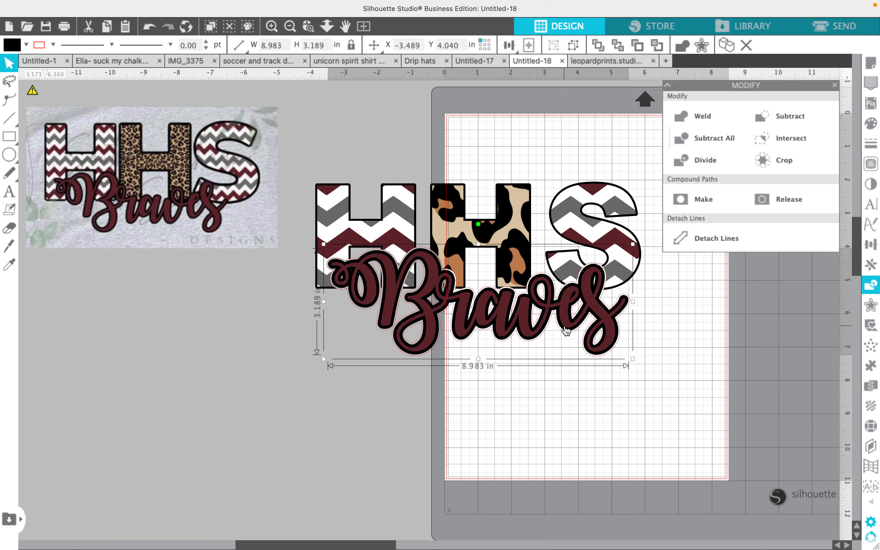
left_click(559, 327)
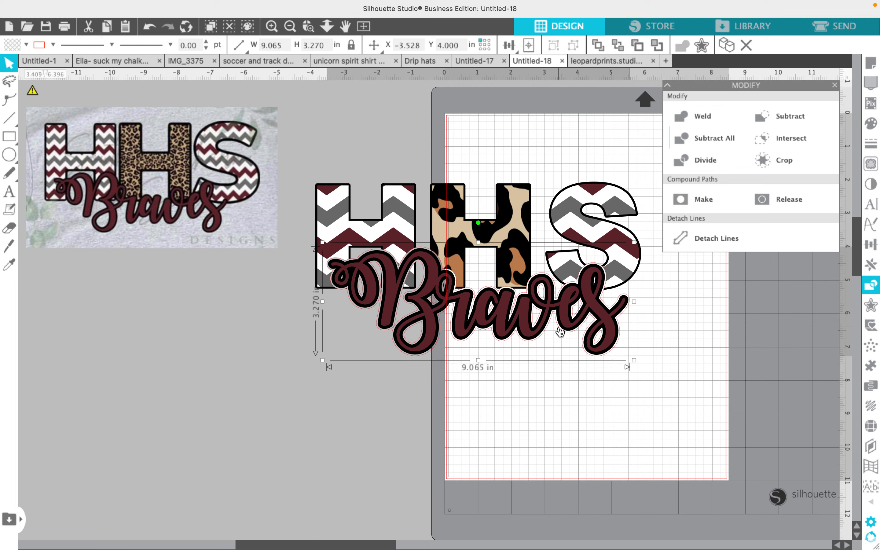
key("Escape")
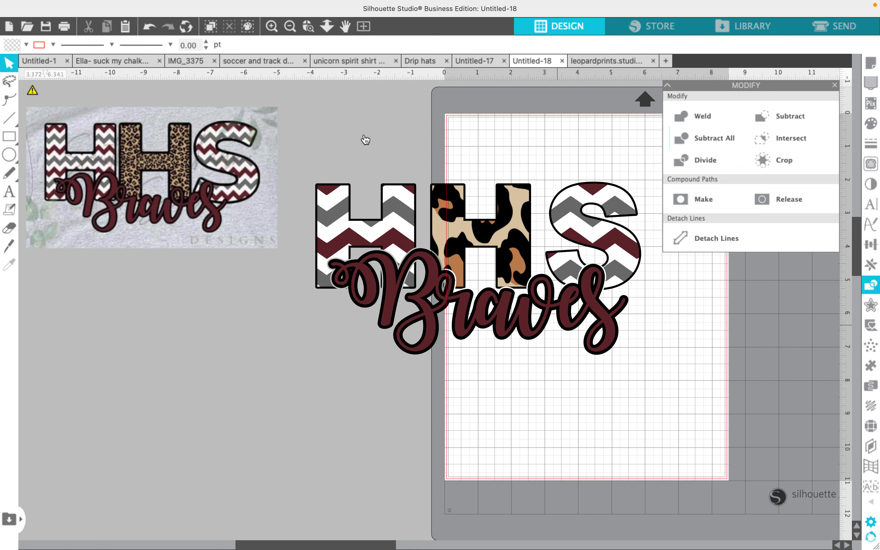
Move the whole HHS Braves design below the reference image and scale it down proportionally
left_click_drag(350, 167, 614, 373)
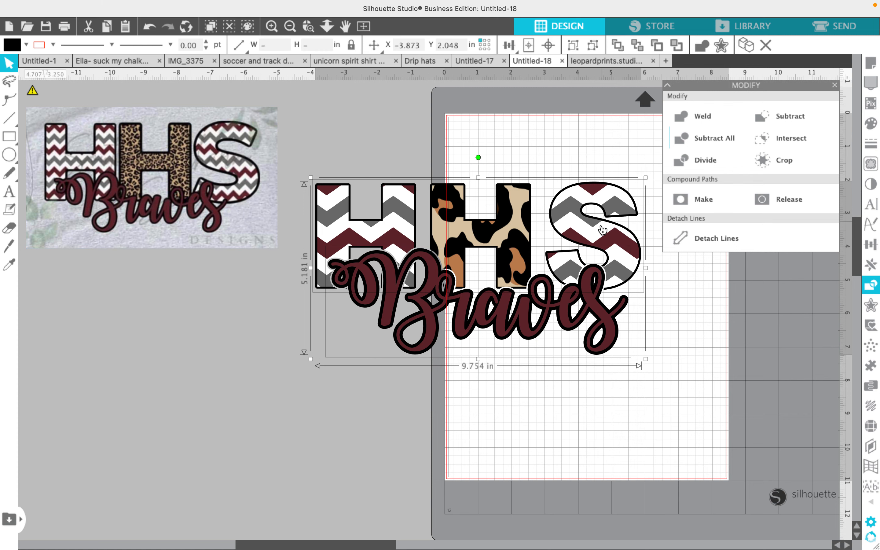
left_click_drag(601, 224, 192, 348)
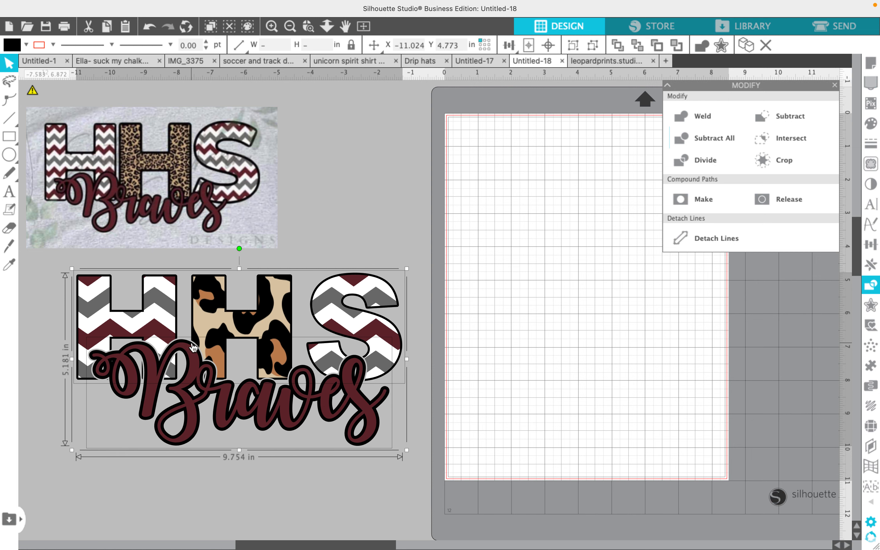
left_click(272, 32)
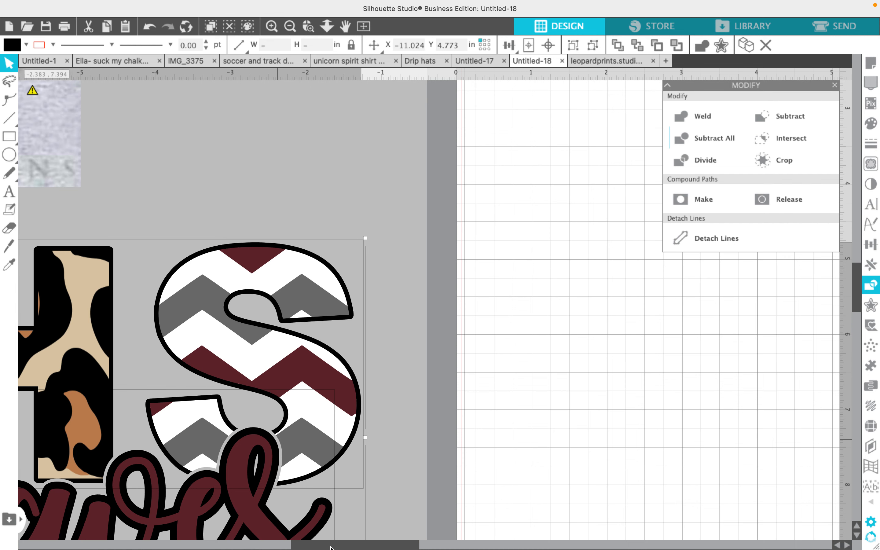
left_click_drag(335, 546, 299, 547)
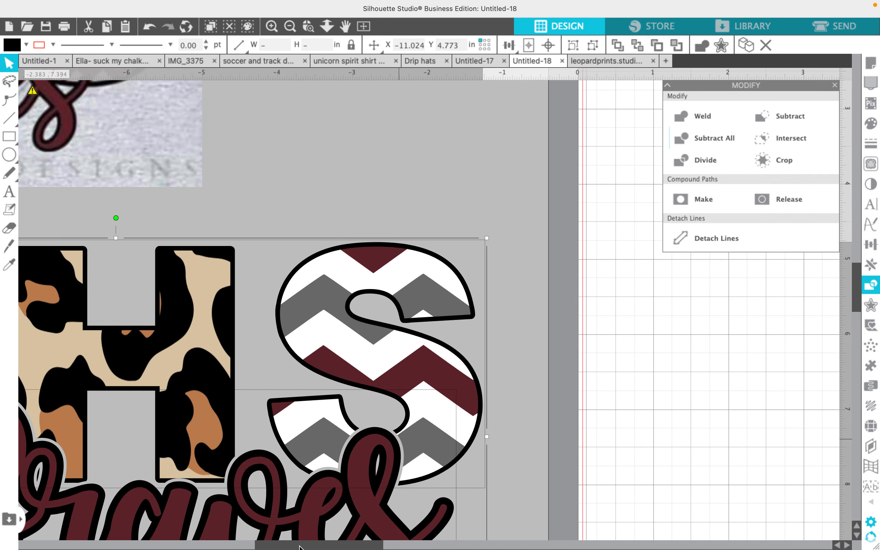
left_click(290, 28)
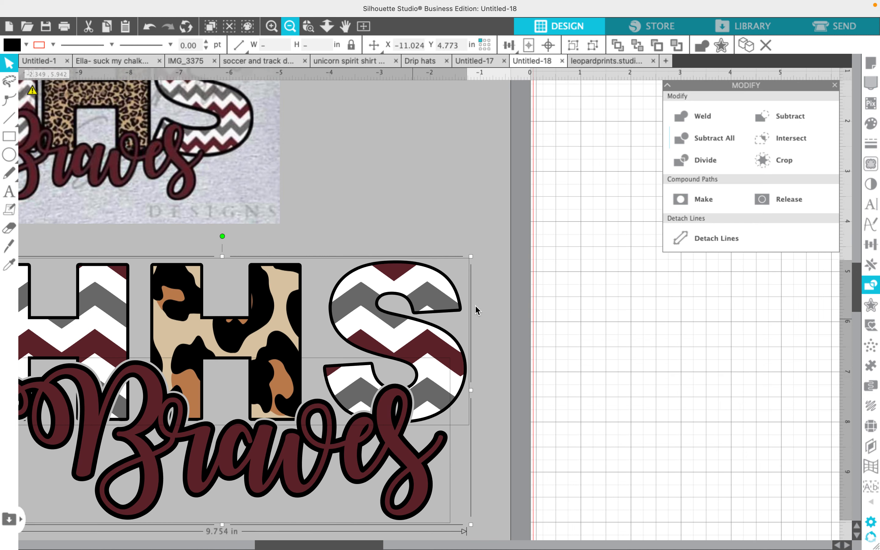
left_click_drag(317, 319, 363, 313)
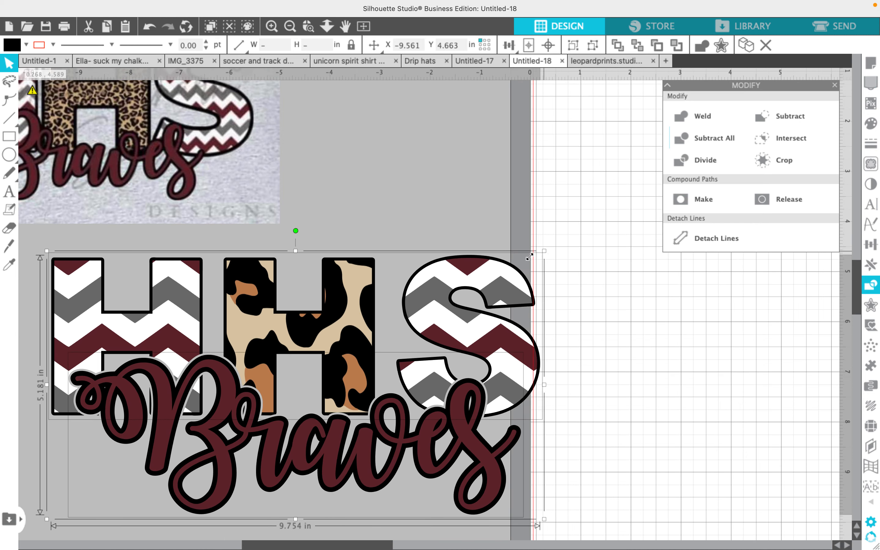
left_click_drag(544, 251, 486, 260)
Place the reference image directly above the HHS Braves design for comparison and deselect it
left_click_drag(202, 149, 299, 79)
left_click(520, 267)
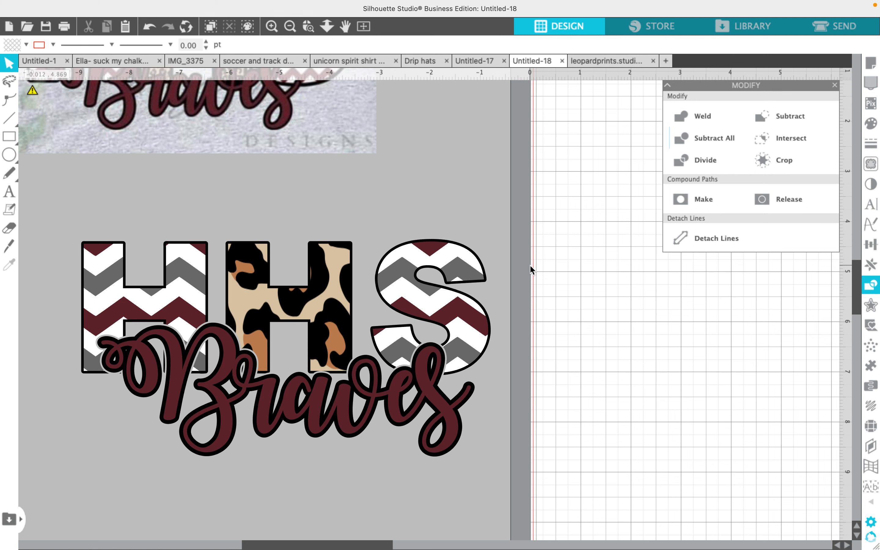
left_click_drag(329, 142, 488, 174)
left_click(303, 204)
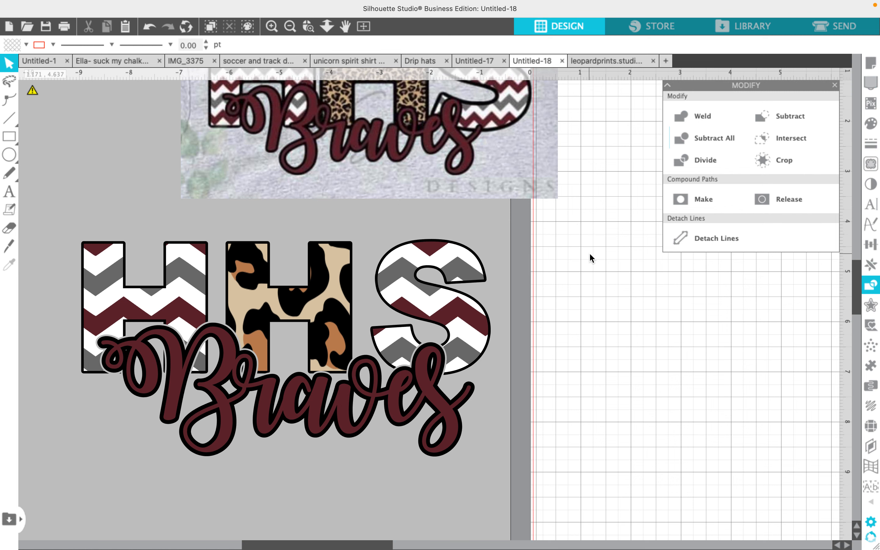
key("super+shift+5")
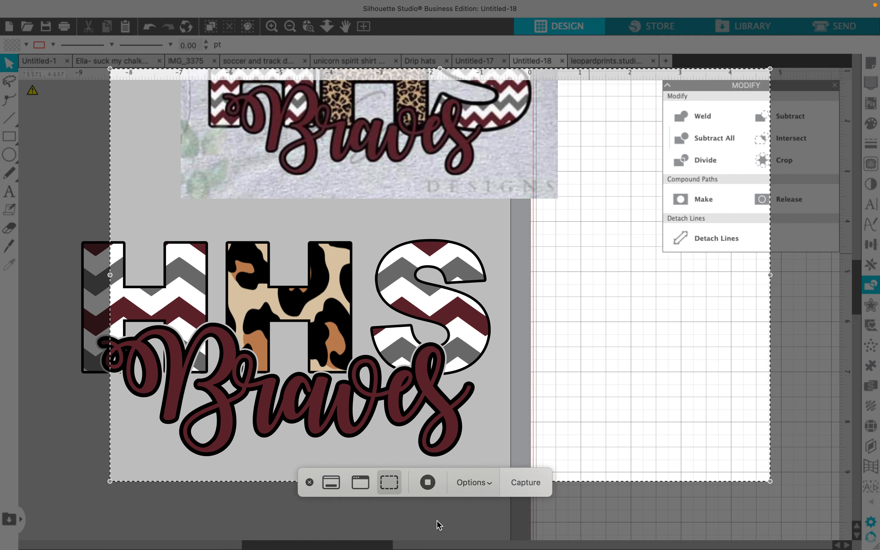